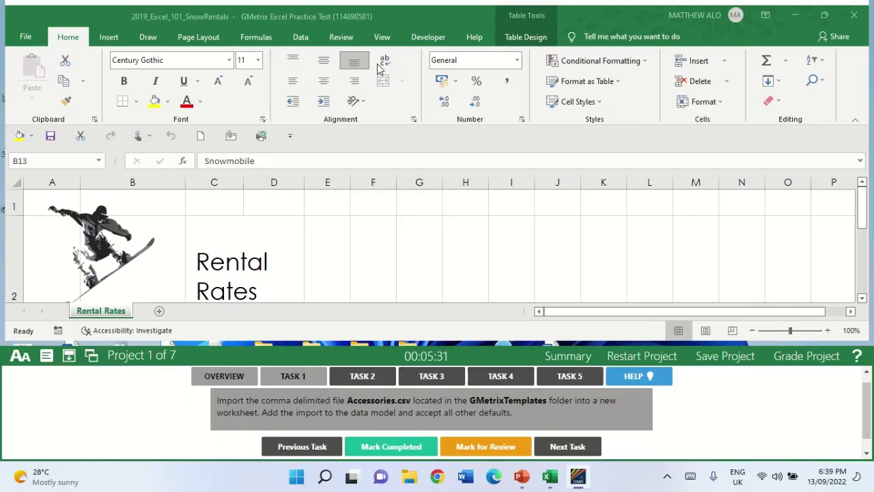
Start a text/CSV data import and open the Accessories file from the GMetrixTemplates folder.
{"action": "left_click", "coordinate": [301, 38]}
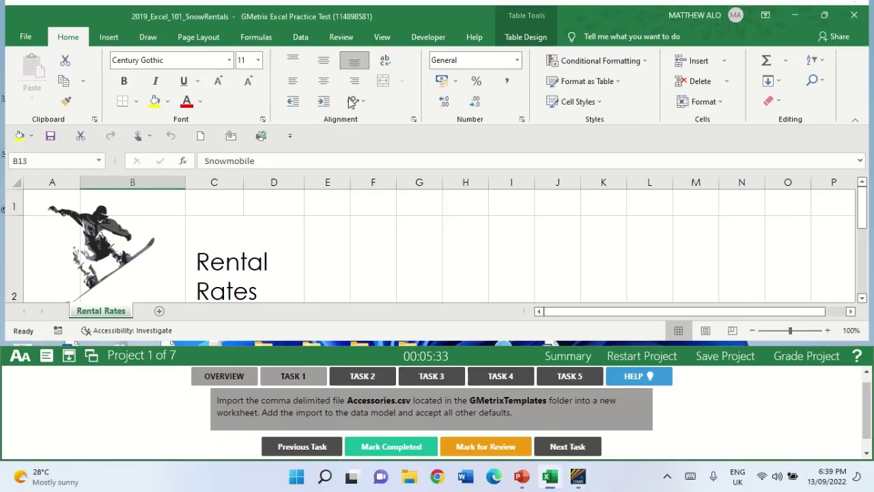
{"action": "left_click", "coordinate": [307, 35]}
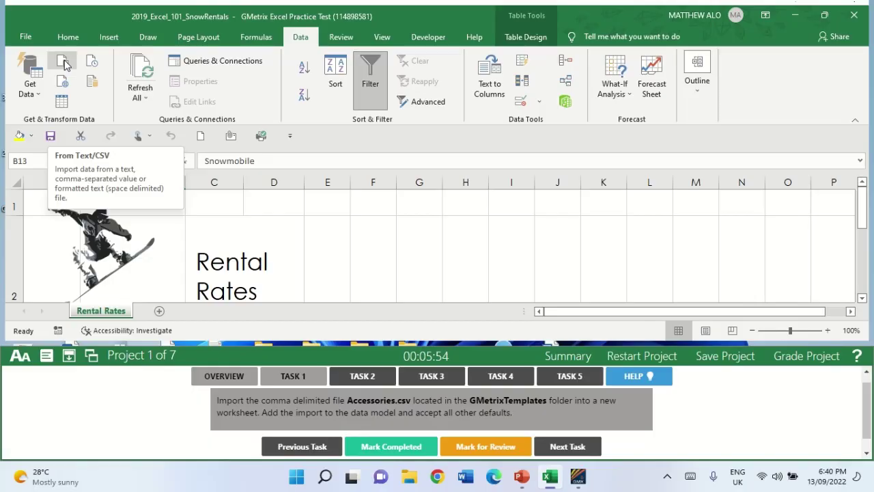
{"action": "left_click", "coordinate": [65, 63]}
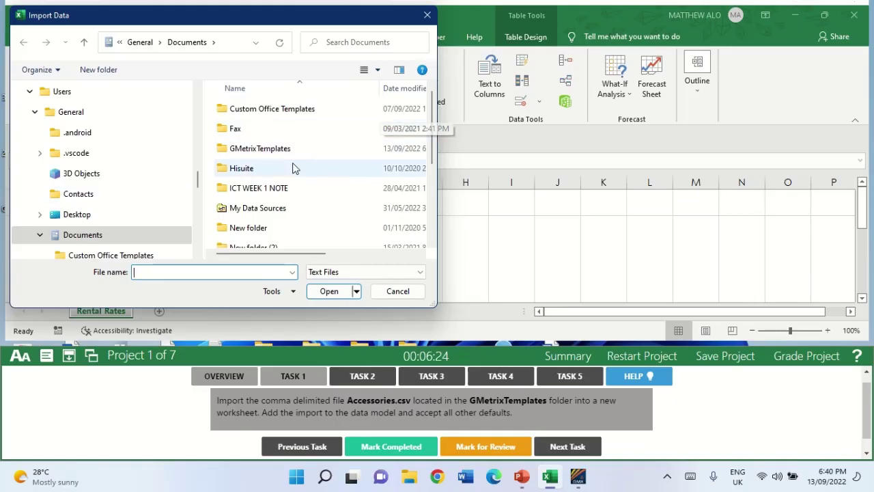
{"action": "left_click", "coordinate": [270, 153]}
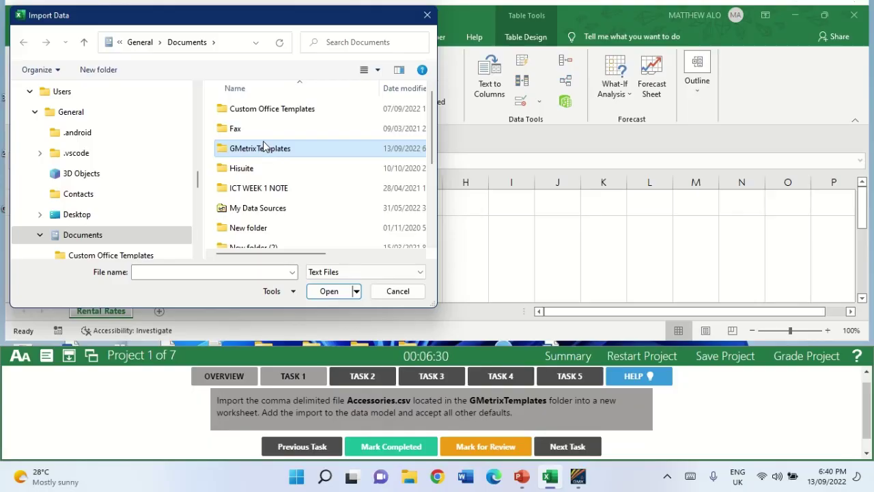
{"action": "double_click", "coordinate": [260, 152]}
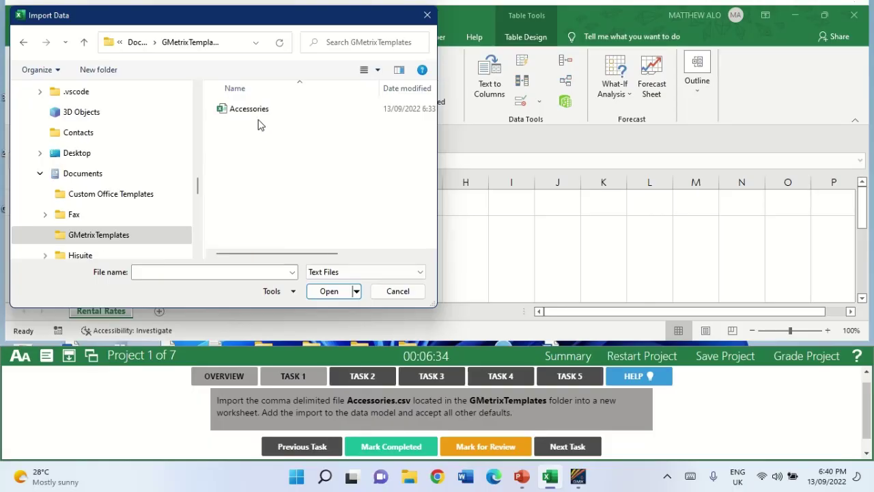
{"action": "left_click", "coordinate": [257, 117]}
{"action": "double_click", "coordinate": [257, 113]}
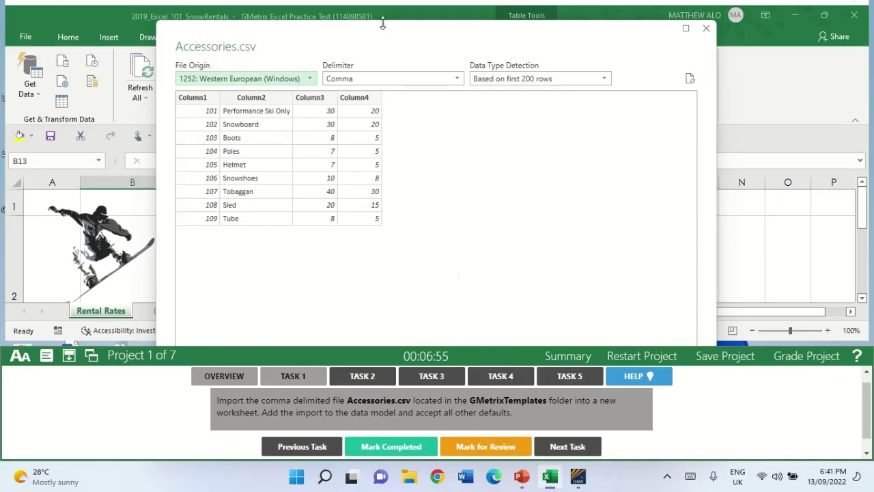
Shift the Accessories.csv preview window upward and dock the task instructions window at the top of the display.
{"action": "left_click_drag", "start_coordinate": [385, 38], "coordinate": [381, 6]}
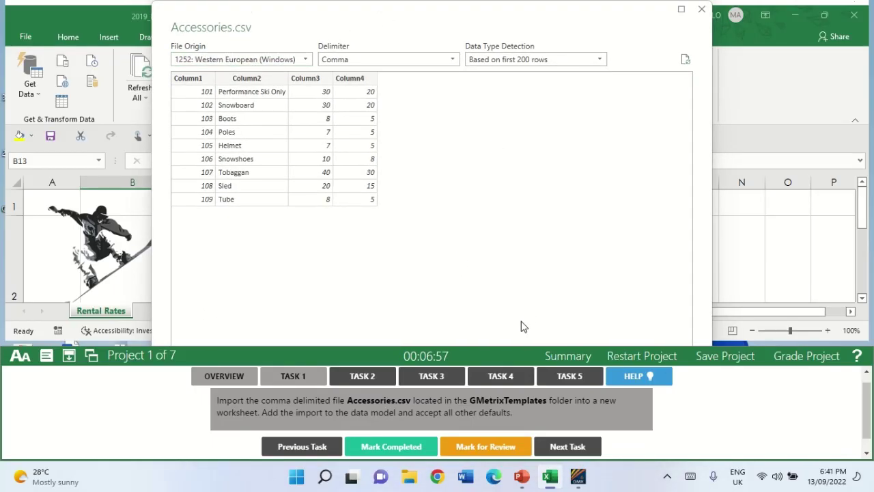
{"action": "left_click", "coordinate": [69, 356]}
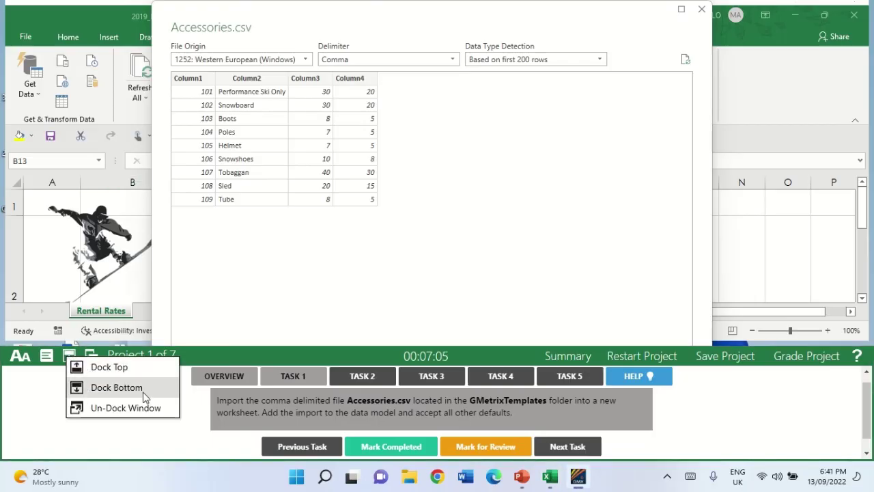
{"action": "left_click", "coordinate": [109, 369]}
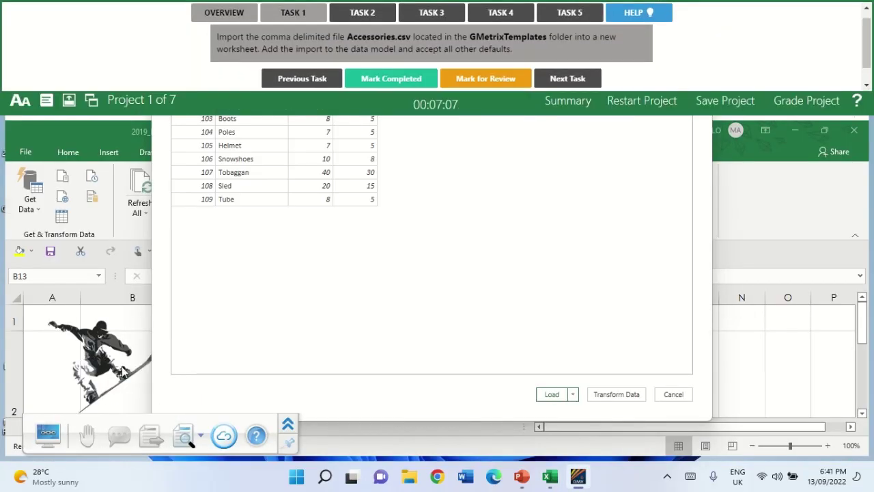
Load the CSV as a table on a new worksheet, added to the Data Model, and mark Task 1 completed, moving to Task 2.
{"action": "left_click", "coordinate": [574, 396]}
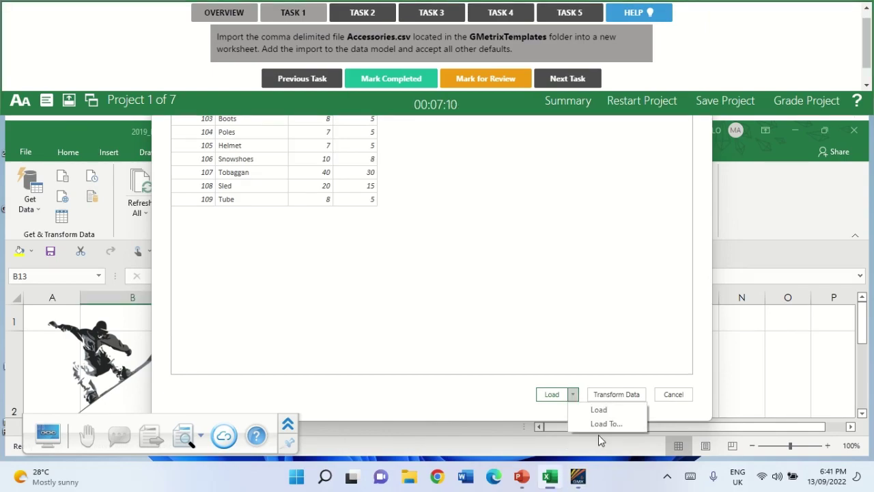
{"action": "left_click", "coordinate": [601, 425]}
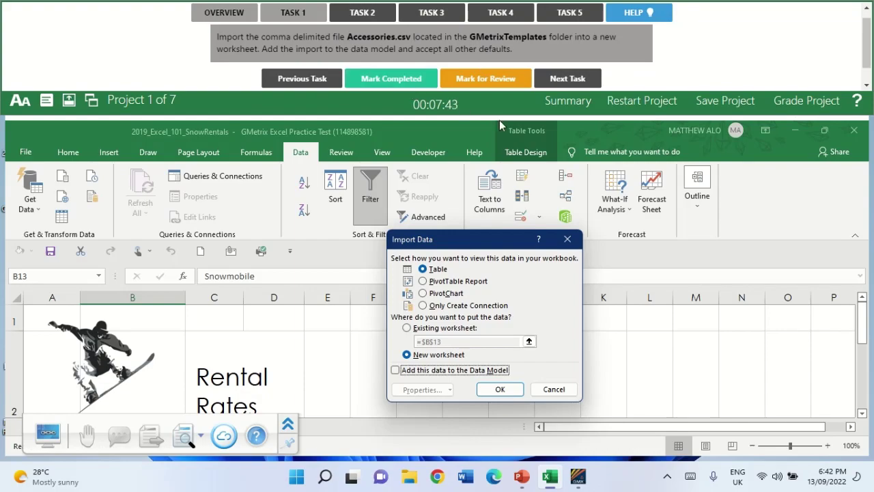
{"action": "left_click", "coordinate": [448, 358]}
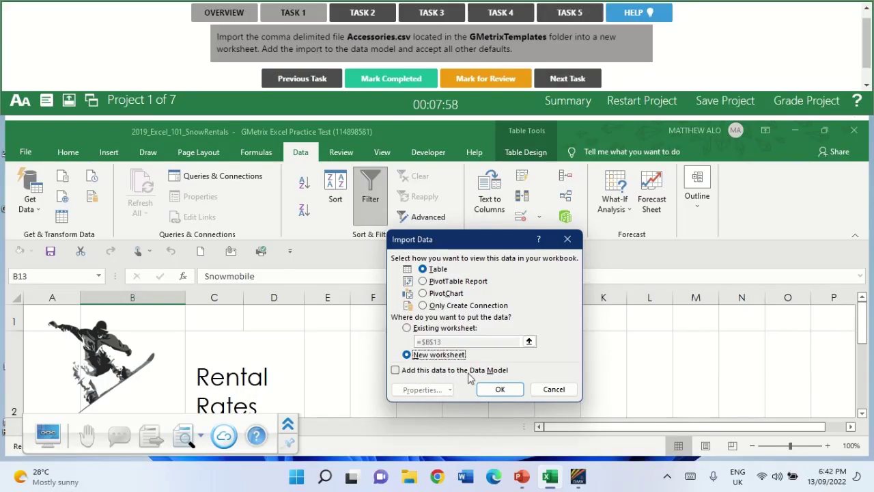
{"action": "left_click", "coordinate": [406, 374]}
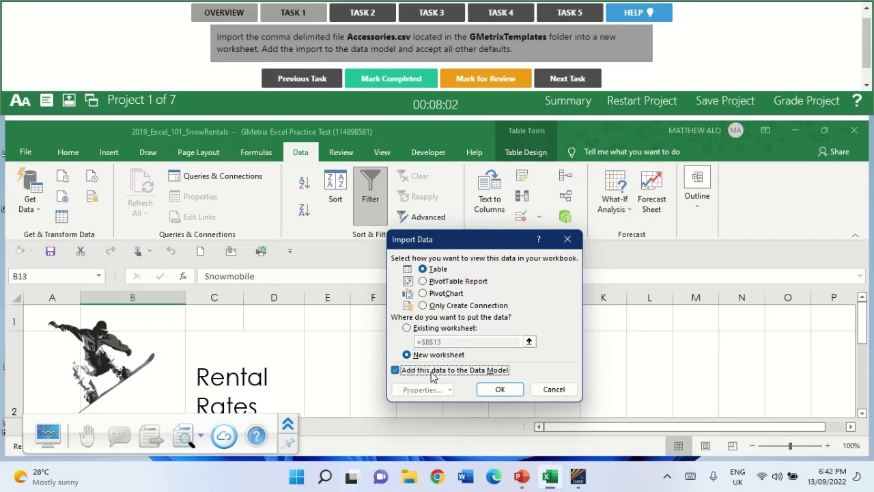
{"action": "left_click", "coordinate": [492, 394]}
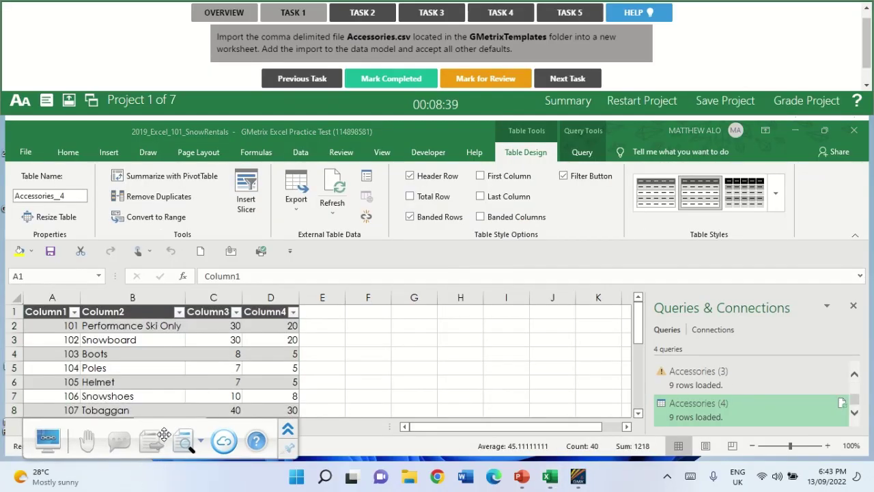
{"action": "left_click_drag", "start_coordinate": [145, 417], "coordinate": [190, 490]}
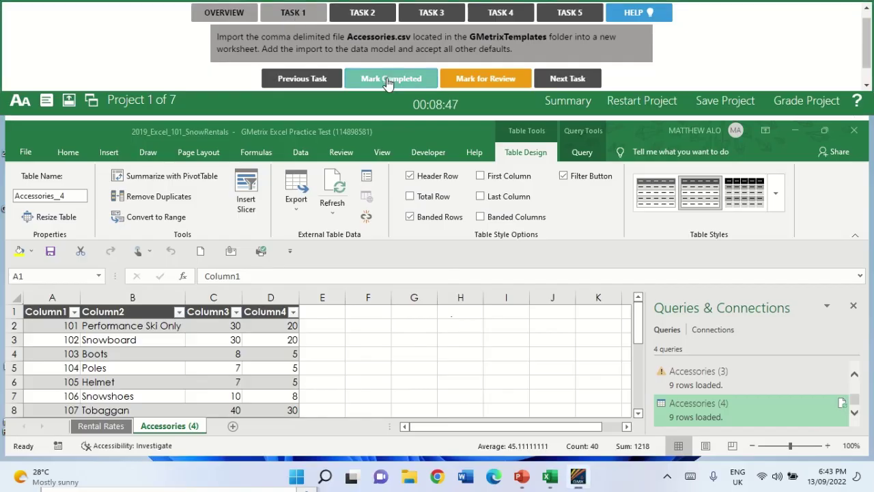
{"action": "left_click", "coordinate": [363, 19]}
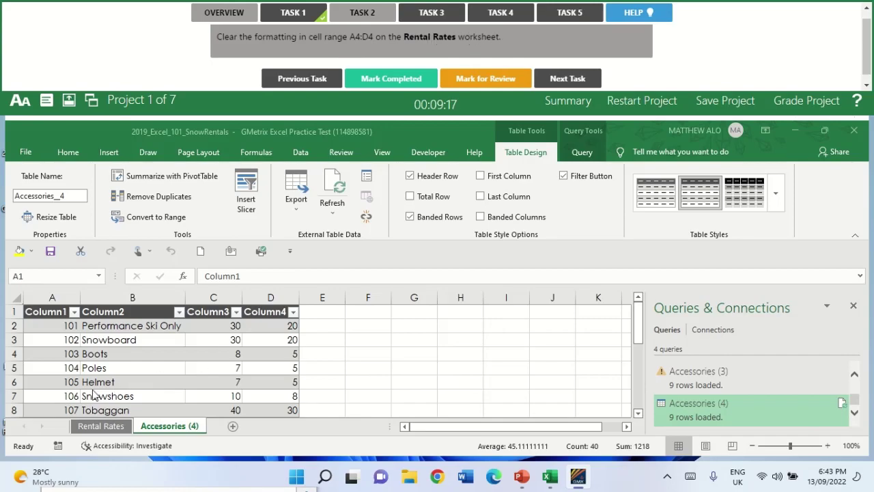
Clear the formats of range A4:D4 on the Rental Rates worksheet and mark Task 2 completed, moving to Task 3.
{"action": "left_click", "coordinate": [101, 427]}
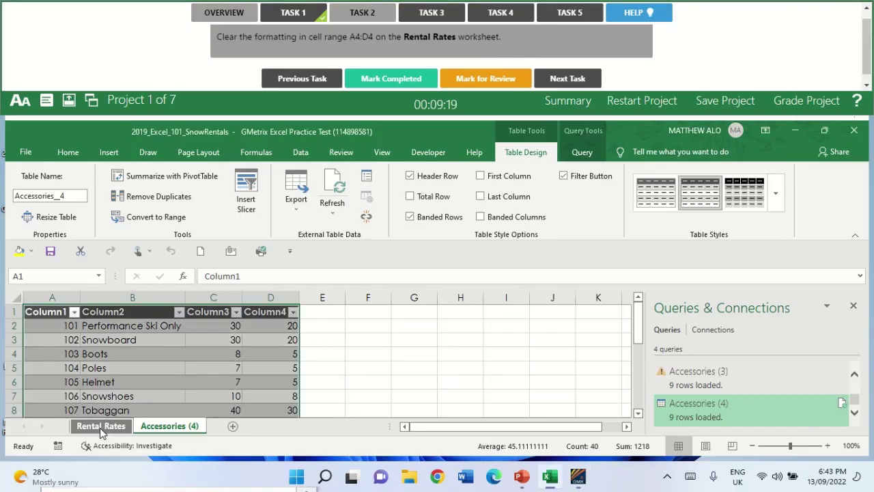
{"action": "left_click", "coordinate": [100, 427]}
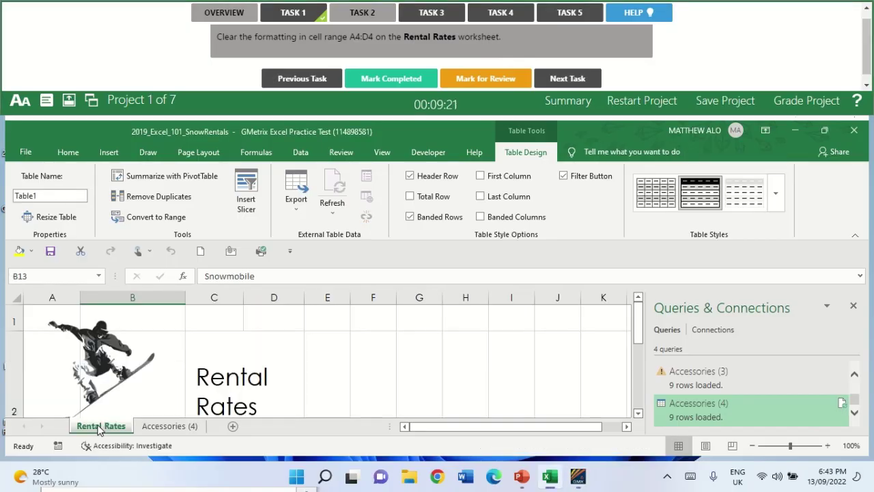
{"action": "left_click", "coordinate": [29, 280]}
{"action": "type", "text": "A4:"}
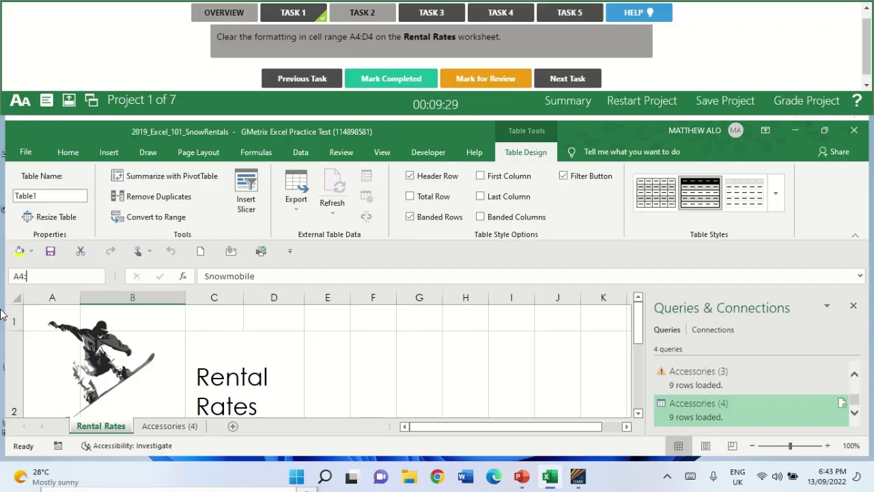
{"action": "type", "text": "D4"}
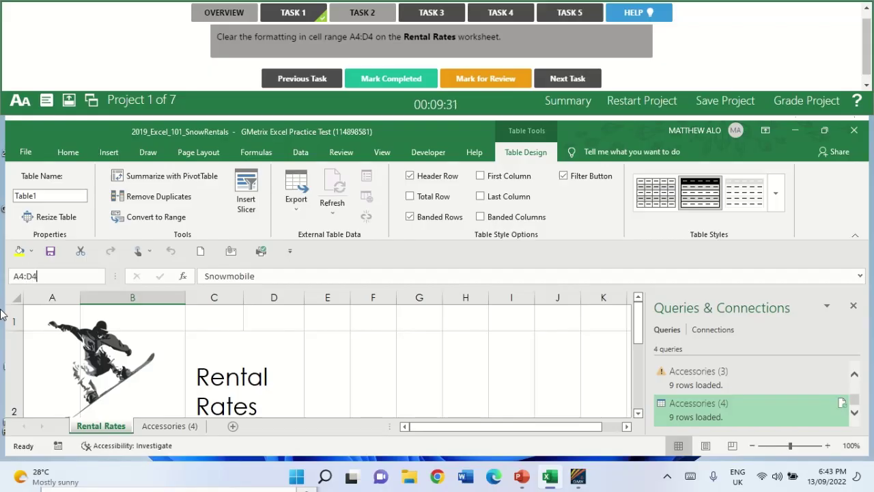
{"action": "key", "text": "Return"}
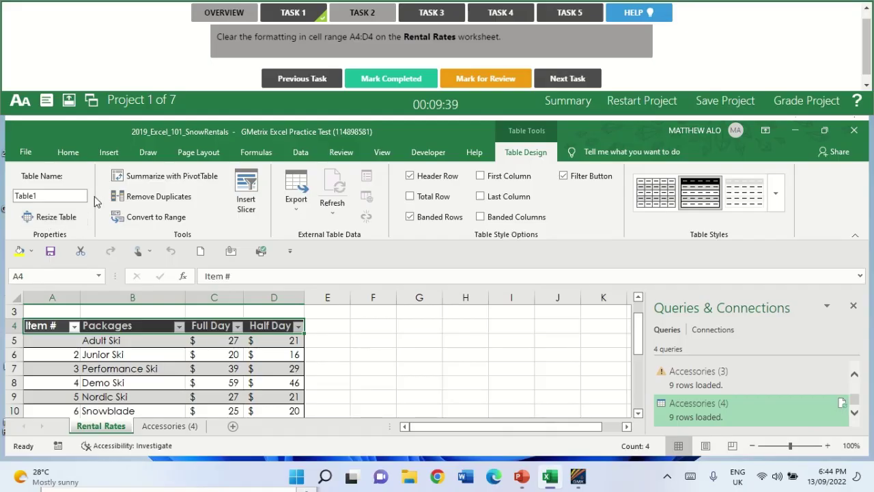
{"action": "left_click", "coordinate": [68, 154]}
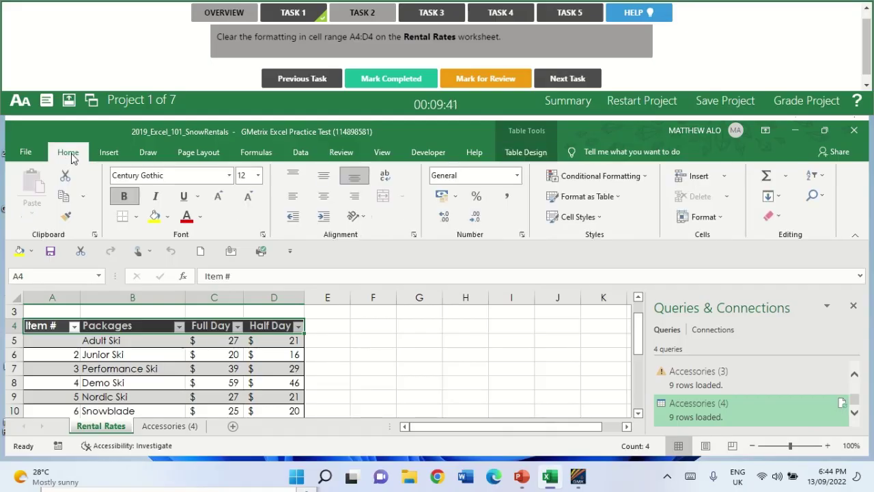
{"action": "left_click", "coordinate": [775, 225]}
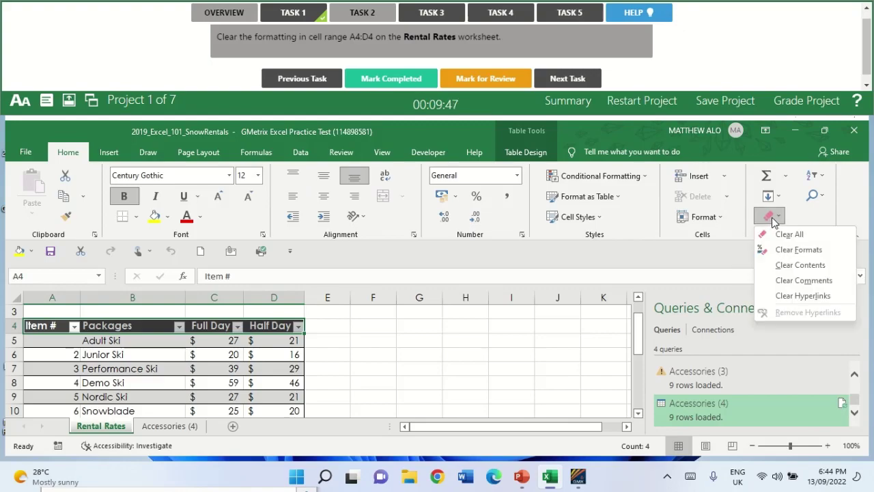
{"action": "left_click", "coordinate": [804, 249]}
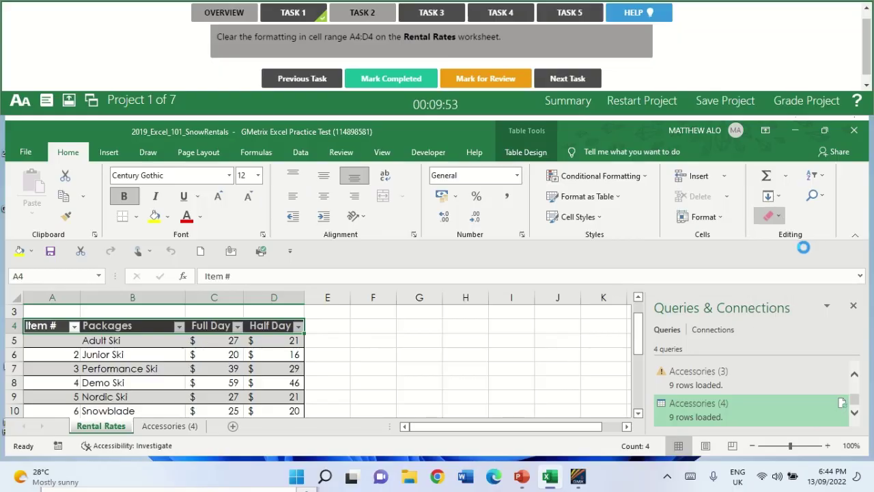
{"action": "left_click", "coordinate": [403, 347]}
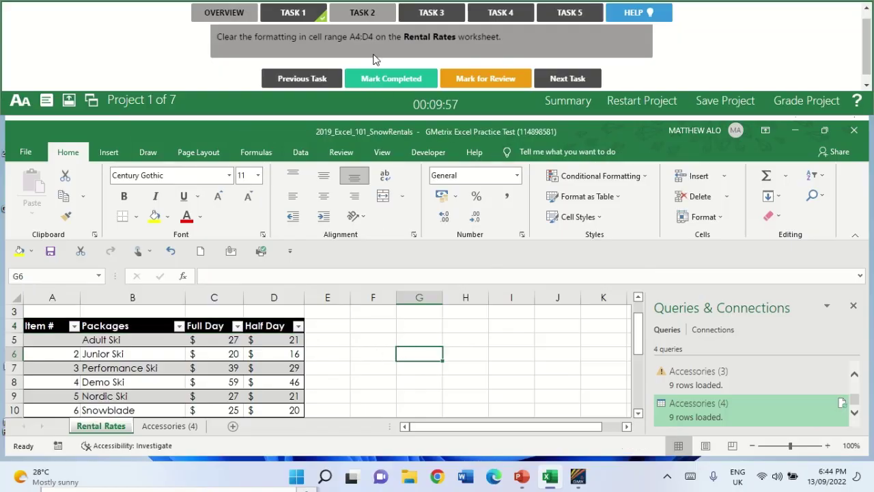
{"action": "left_click", "coordinate": [375, 83]}
{"action": "left_click", "coordinate": [421, 16]}
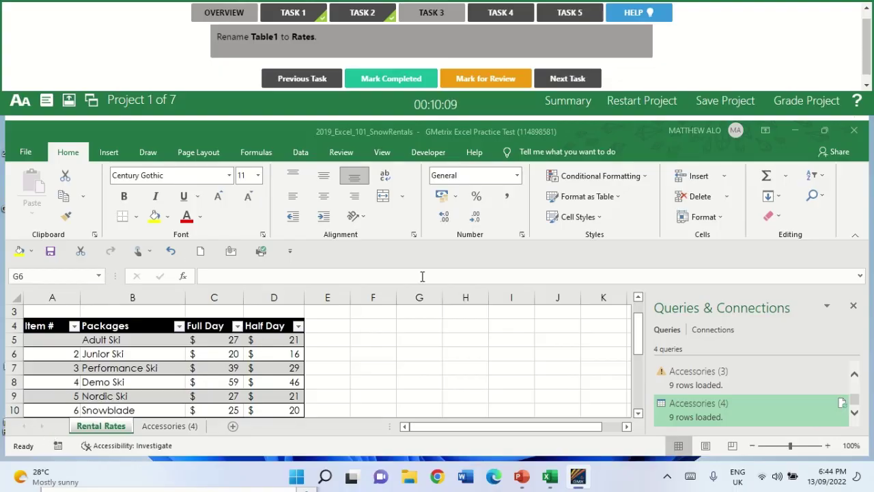
Rename the table on the Rental Rates worksheet to Rates and mark Task 3 completed, moving to Task 4.
{"action": "scroll", "coordinate": [472, 322], "scroll_direction": "down", "scroll_amount": 1}
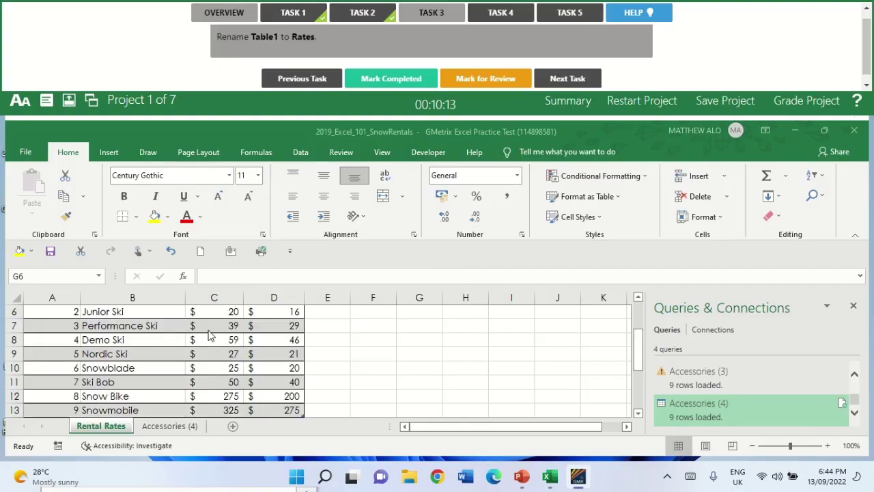
{"action": "scroll", "coordinate": [219, 339], "scroll_direction": "up", "scroll_amount": 1}
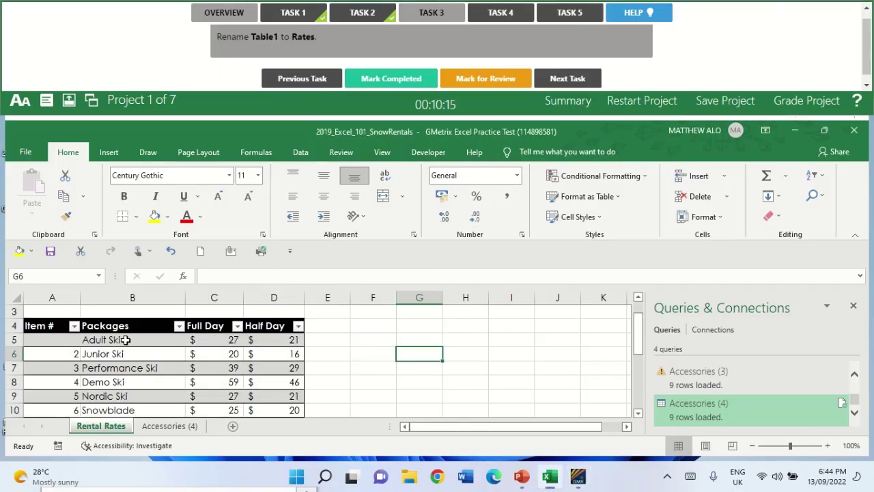
{"action": "left_click", "coordinate": [120, 338]}
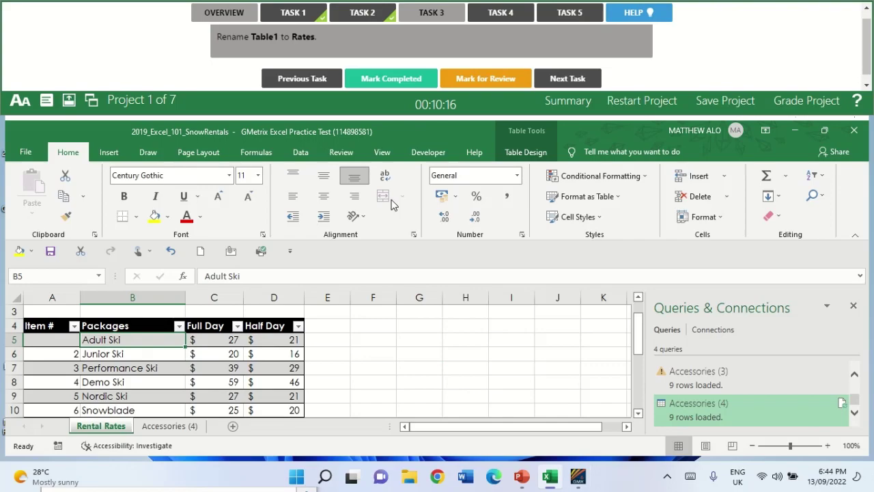
{"action": "left_click", "coordinate": [515, 153]}
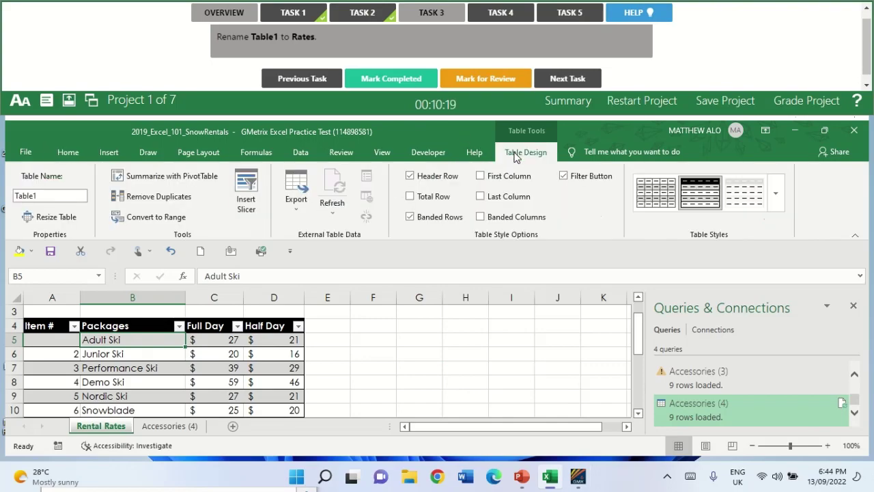
{"action": "left_click", "coordinate": [51, 193]}
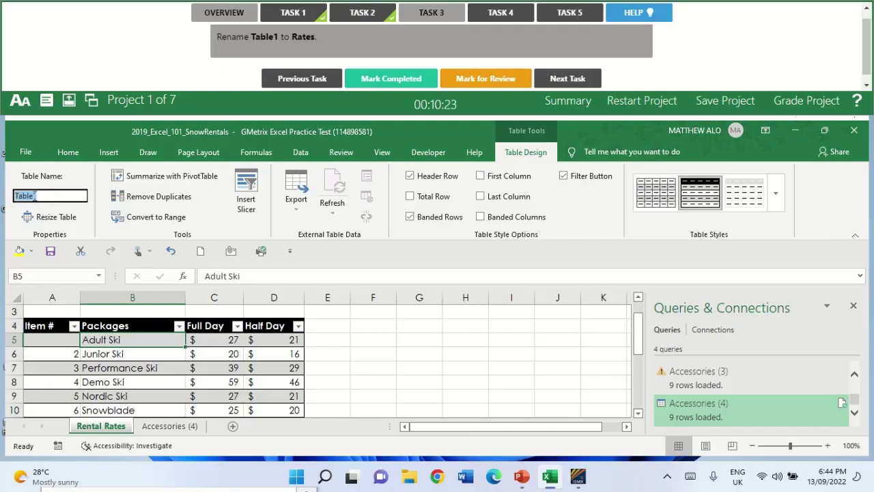
{"action": "type", "text": "Rates"}
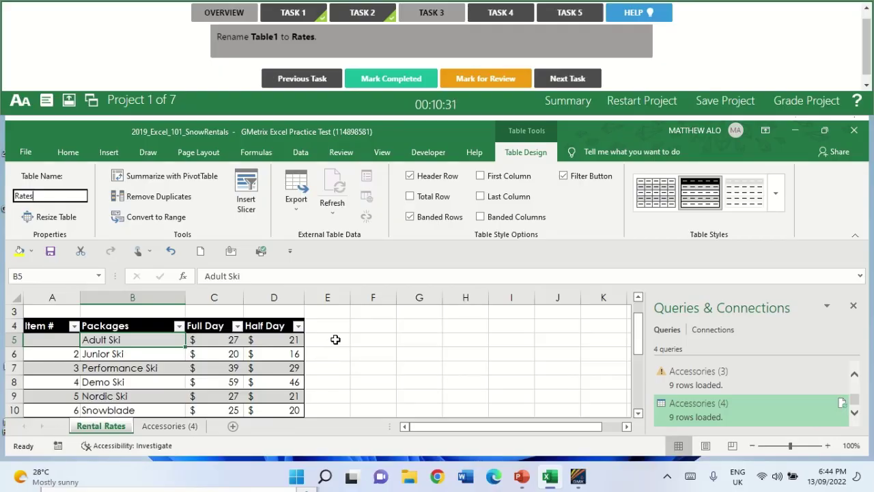
{"action": "left_click", "coordinate": [357, 342]}
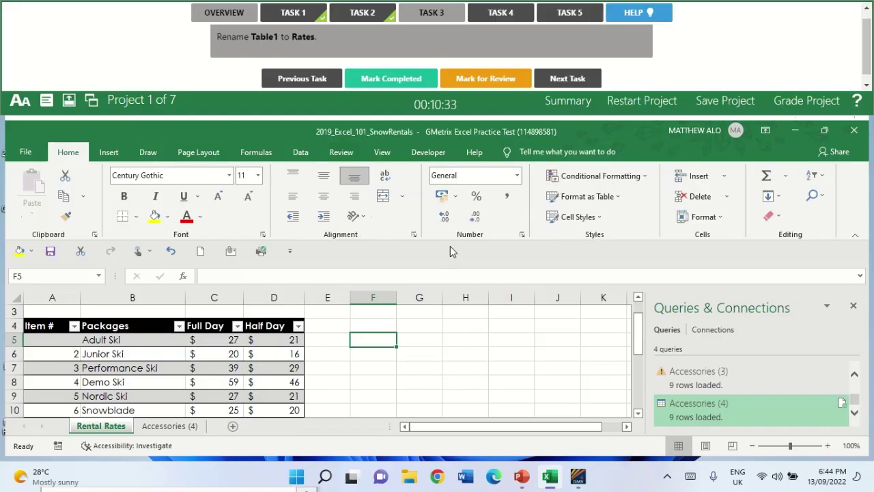
{"action": "left_click", "coordinate": [401, 78]}
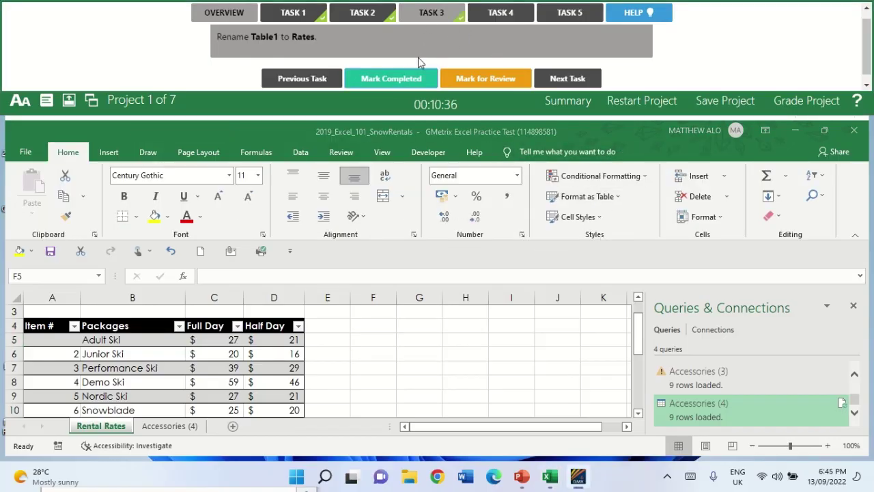
{"action": "left_click", "coordinate": [503, 14]}
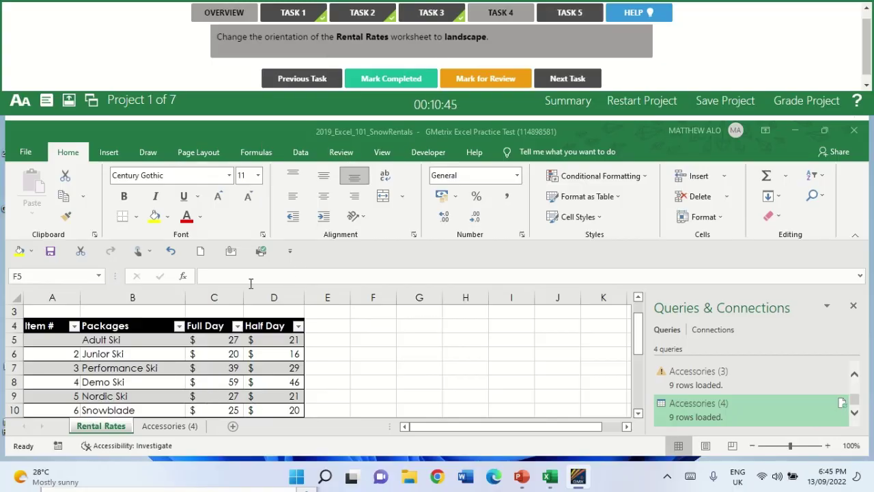
Change the Rental Rates worksheet orientation to landscape and mark Task 4 completed, moving to Task 5.
{"action": "left_click", "coordinate": [202, 148]}
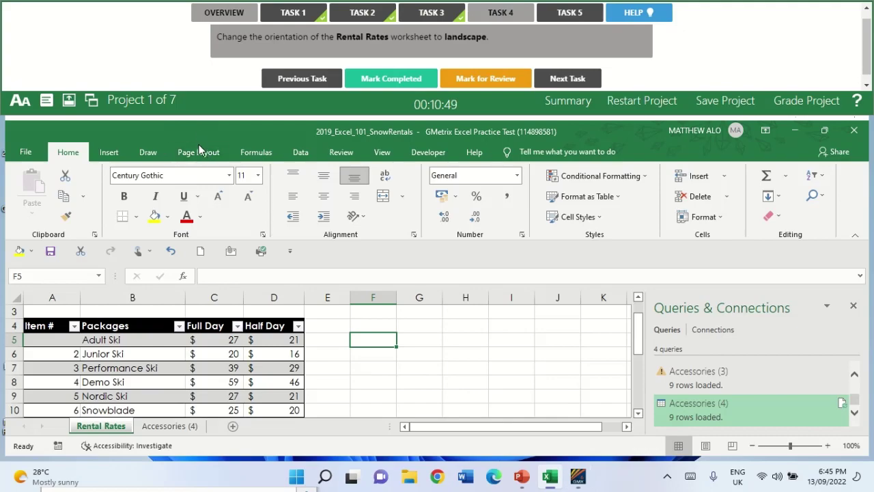
{"action": "left_click", "coordinate": [202, 153]}
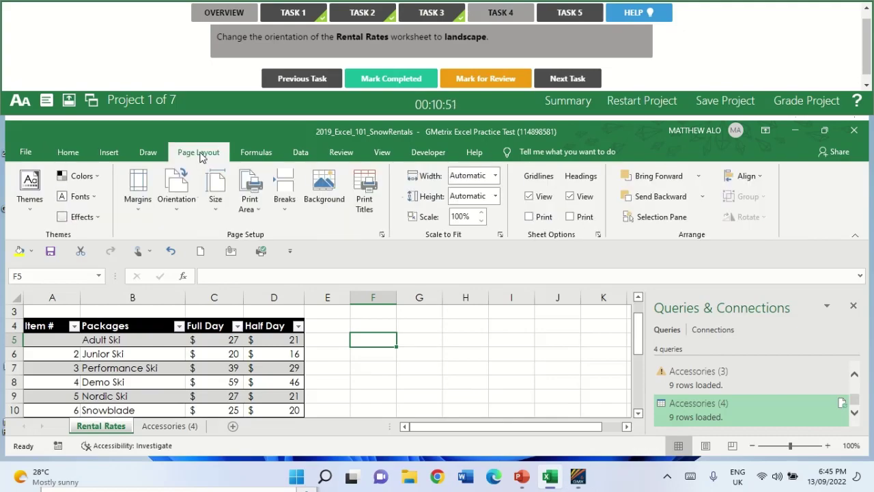
{"action": "left_click", "coordinate": [183, 203]}
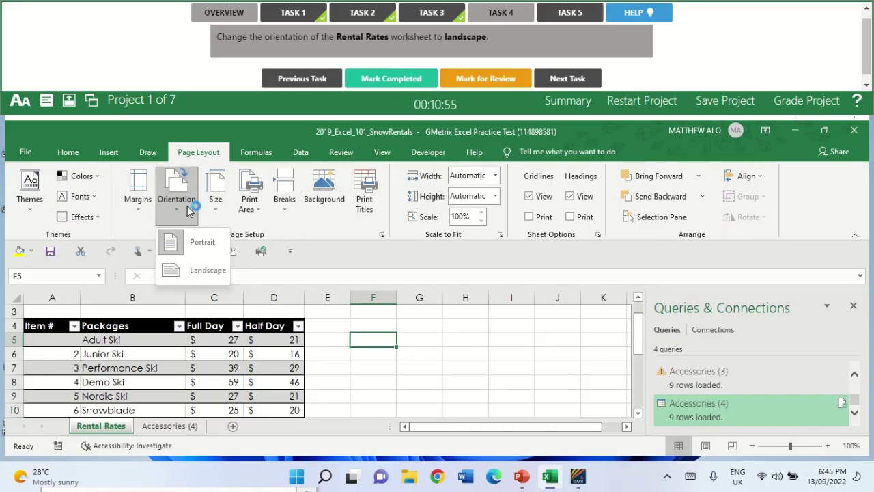
{"action": "left_click", "coordinate": [190, 271]}
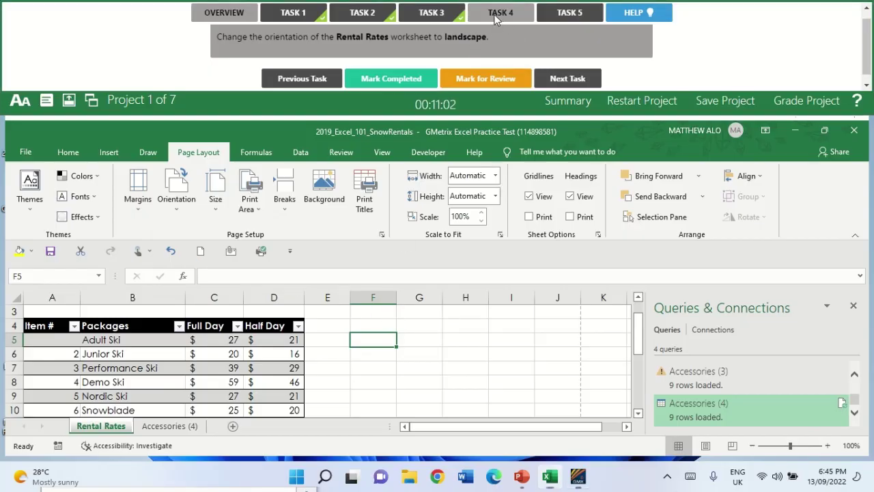
{"action": "left_click", "coordinate": [382, 81]}
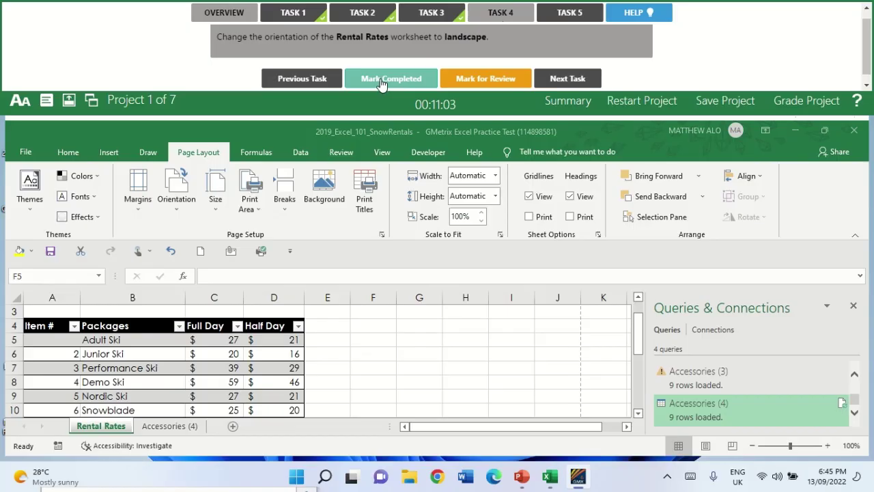
{"action": "left_click", "coordinate": [563, 15]}
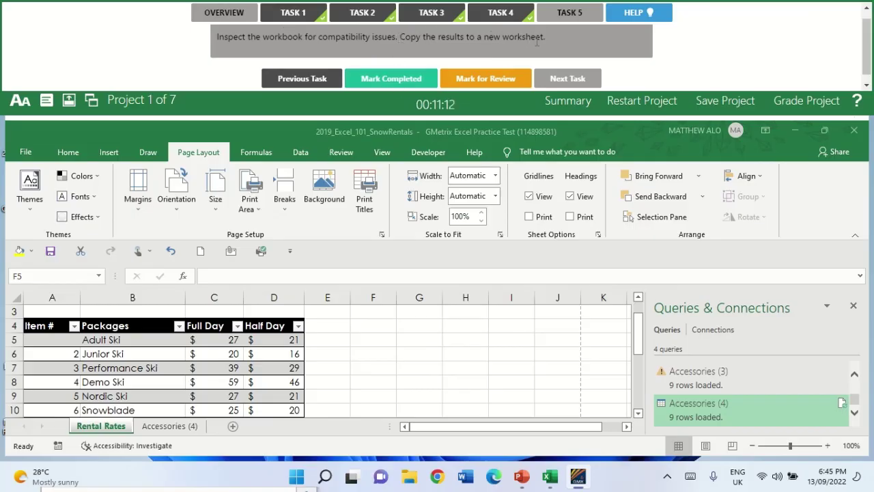
Check the workbook's compatibility, copy the results to a new sheet, and mark Task 5 completed.
{"action": "left_click", "coordinate": [26, 156]}
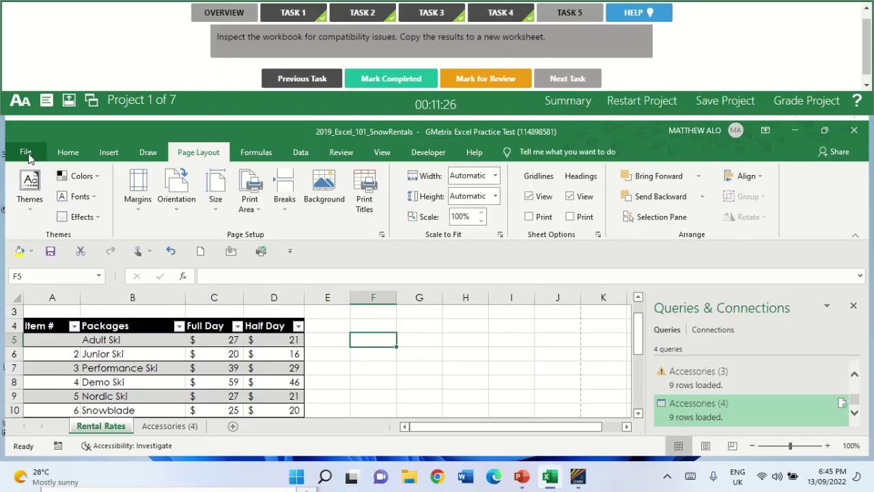
{"action": "left_click", "coordinate": [29, 158]}
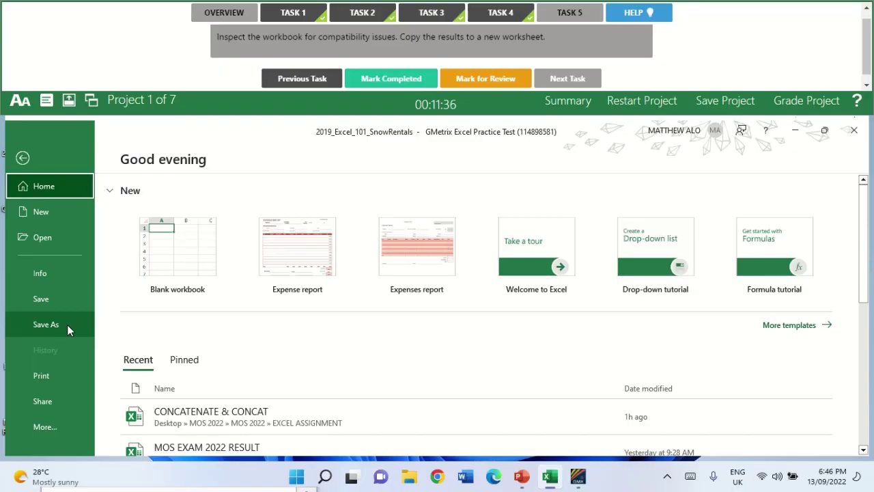
{"action": "left_click", "coordinate": [44, 273]}
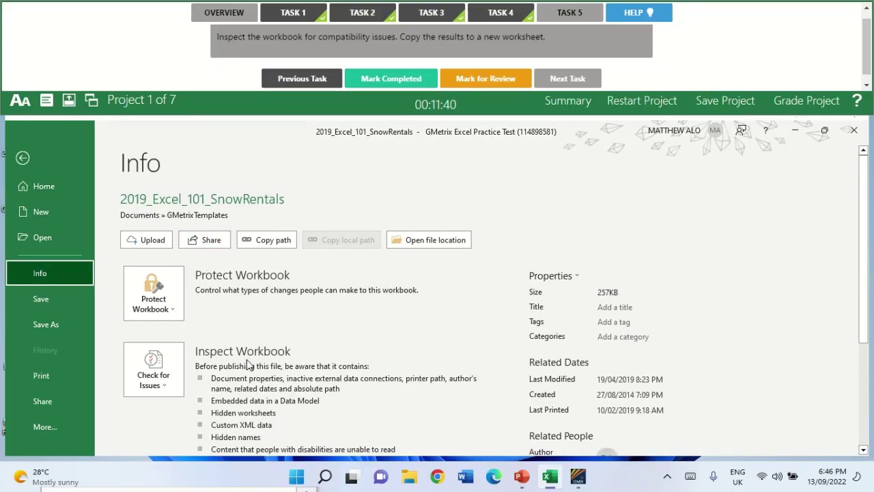
{"action": "left_click", "coordinate": [164, 374]}
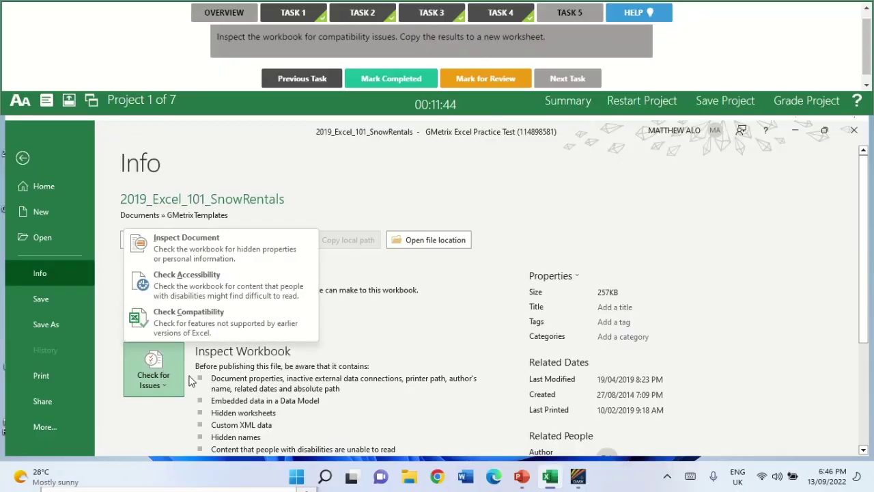
{"action": "left_click", "coordinate": [190, 324]}
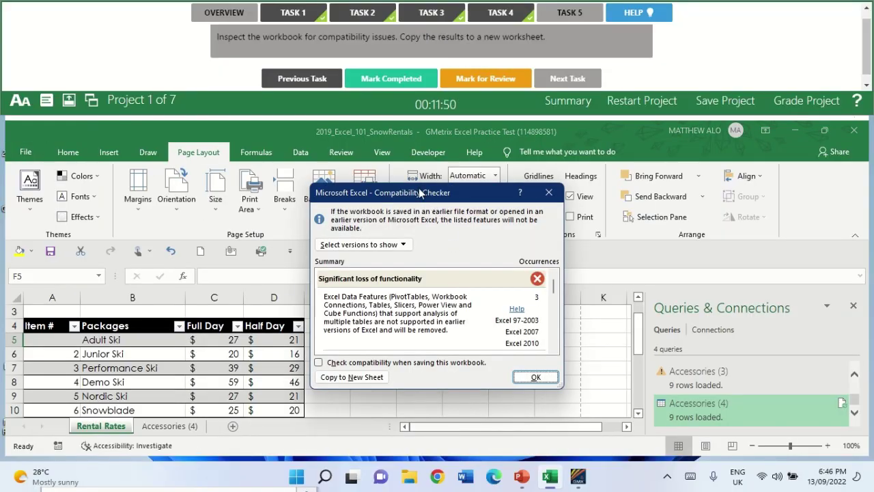
{"action": "left_click_drag", "start_coordinate": [421, 192], "coordinate": [297, 145]}
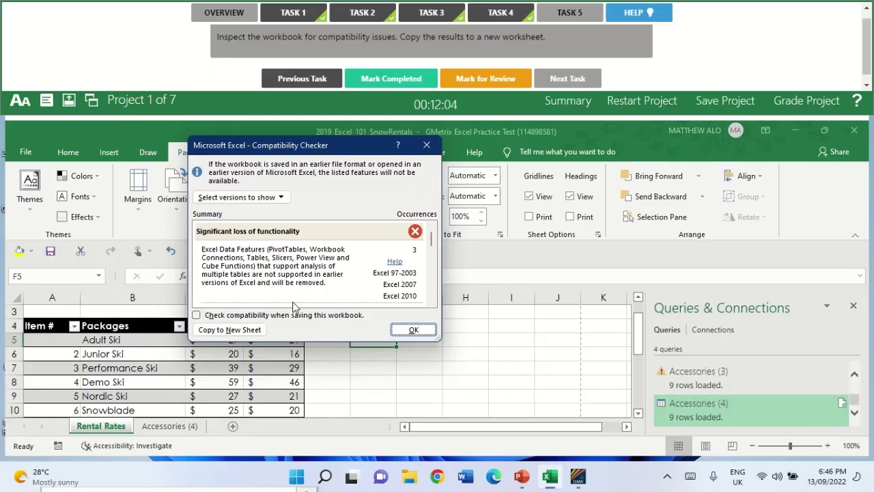
{"action": "left_click", "coordinate": [247, 331]}
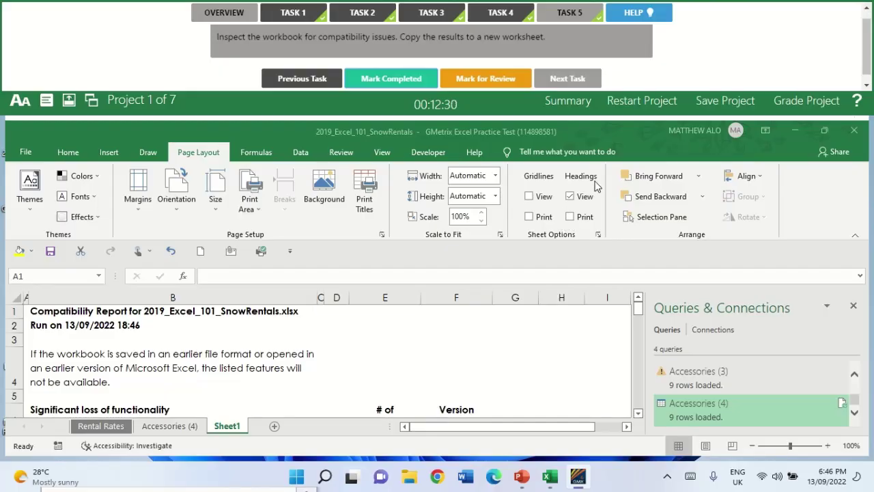
Grade Project 1 and continue to Task 1 of Project 2, Camping Supplies.
{"action": "left_click", "coordinate": [798, 101]}
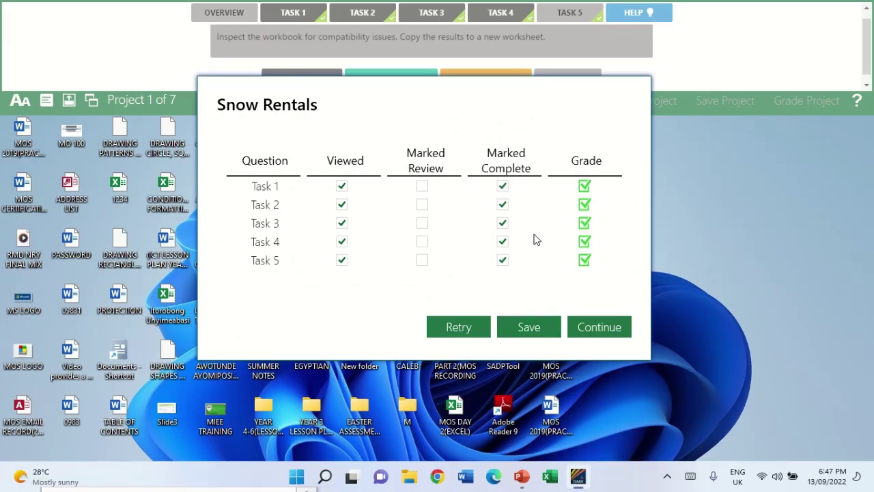
{"action": "left_click", "coordinate": [609, 326]}
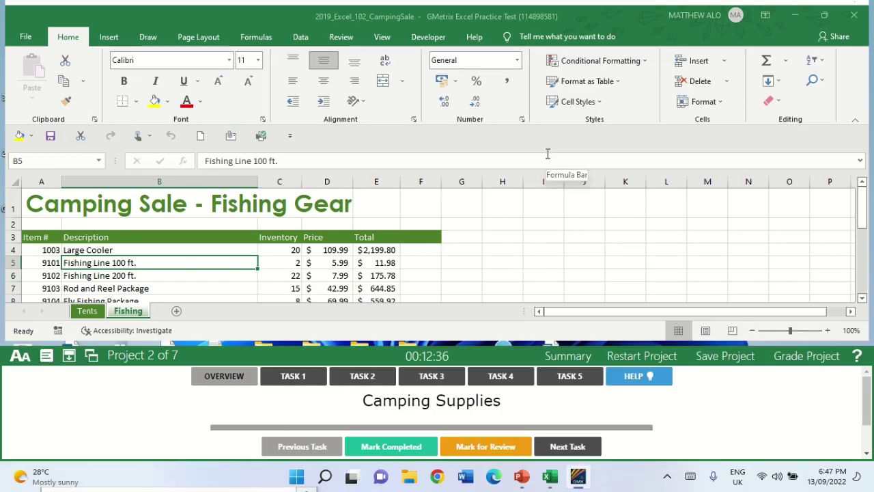
{"action": "mouse_move", "coordinate": [386, 7]}
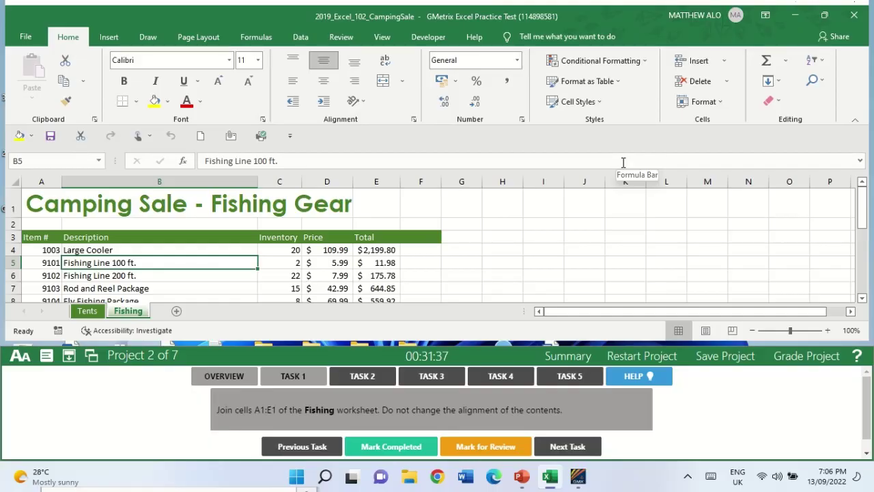
{"action": "left_click", "coordinate": [304, 376]}
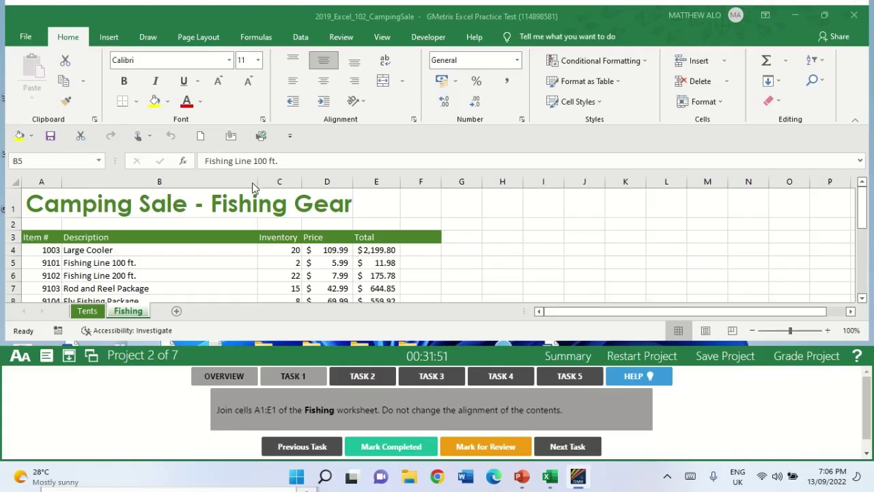
Merge cells A1:E1 on the Fishing worksheet without centering and mark Task 1 completed, moving to Task 2.
{"action": "left_click", "coordinate": [34, 162]}
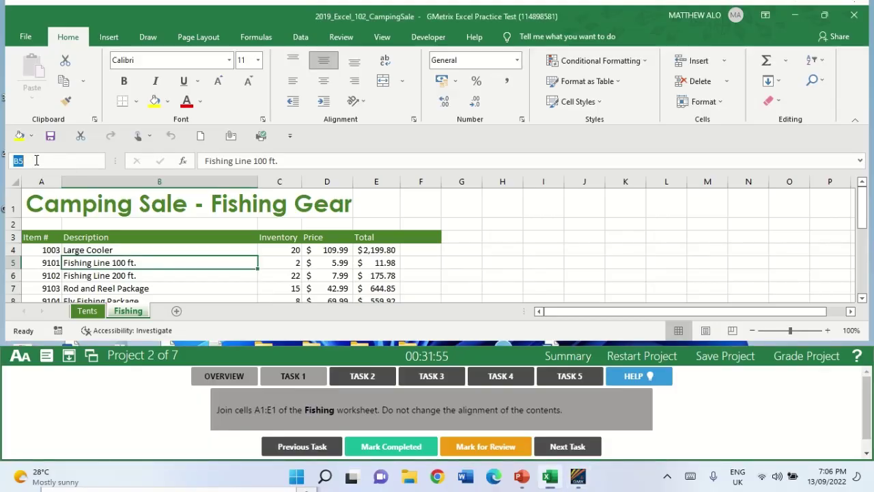
{"action": "type", "text": "A1:E1"}
{"action": "key", "text": "Return"}
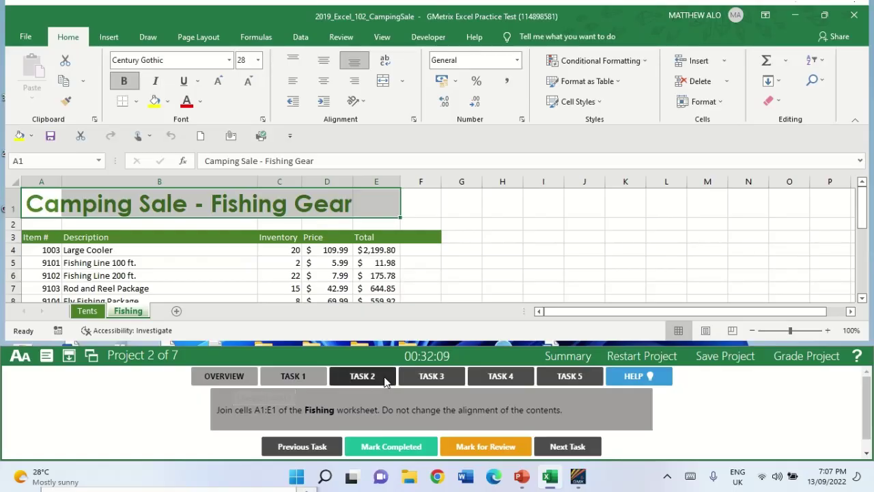
{"action": "left_click", "coordinate": [403, 83]}
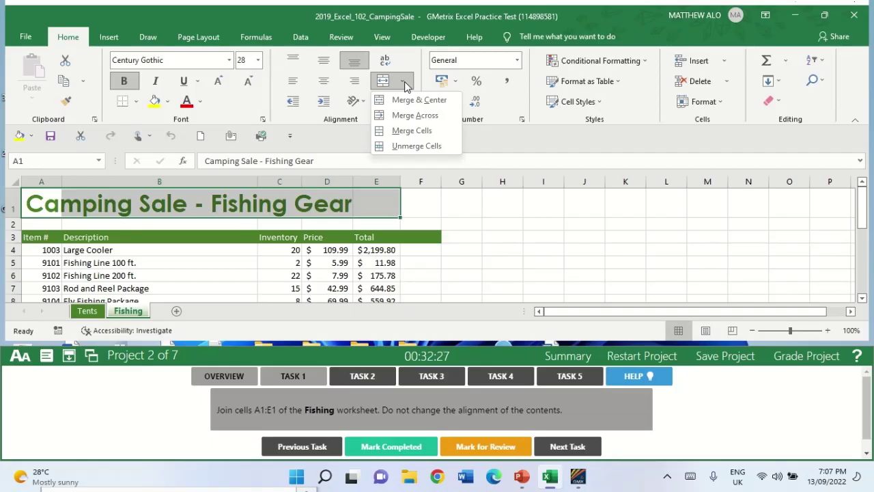
{"action": "left_click", "coordinate": [420, 131]}
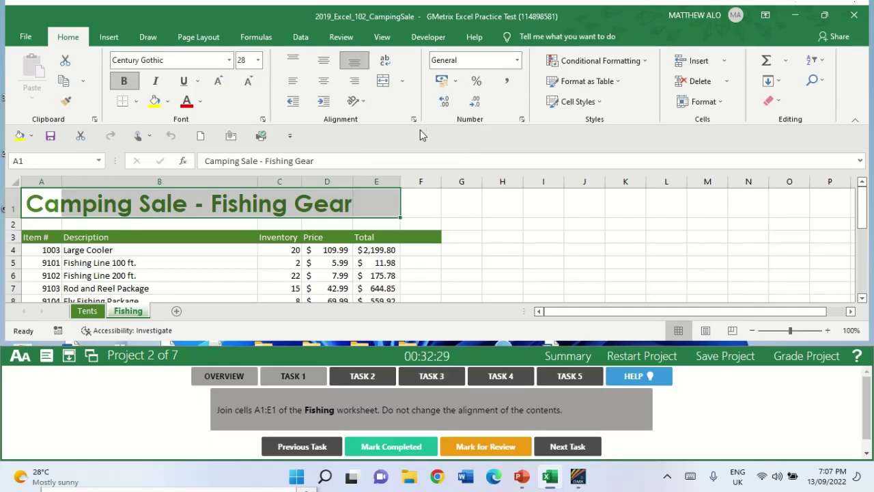
{"action": "left_click", "coordinate": [491, 224]}
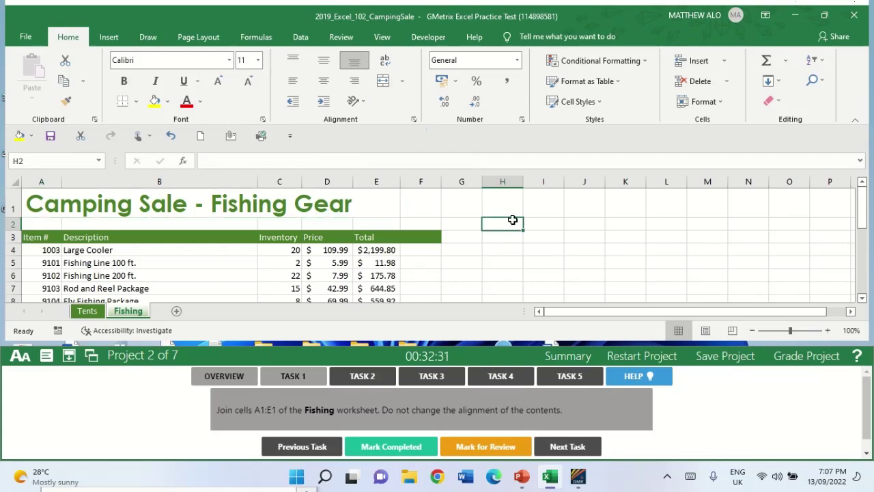
{"action": "left_click", "coordinate": [368, 451]}
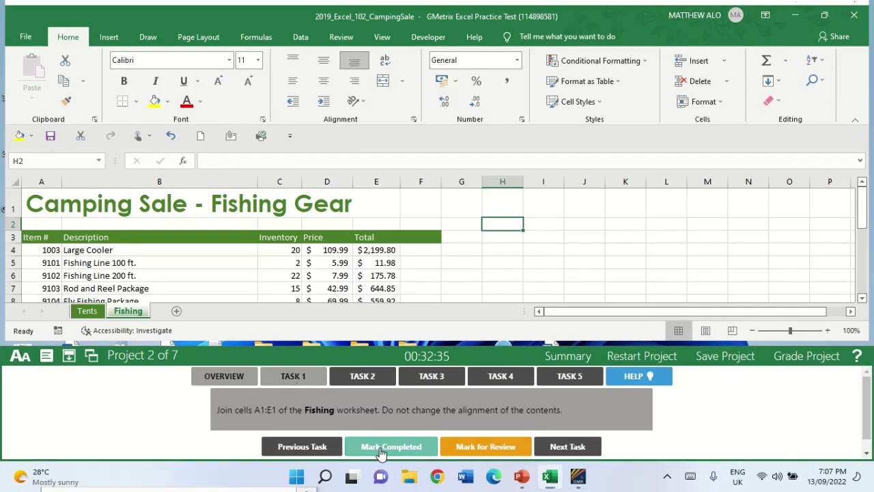
{"action": "left_click", "coordinate": [362, 376]}
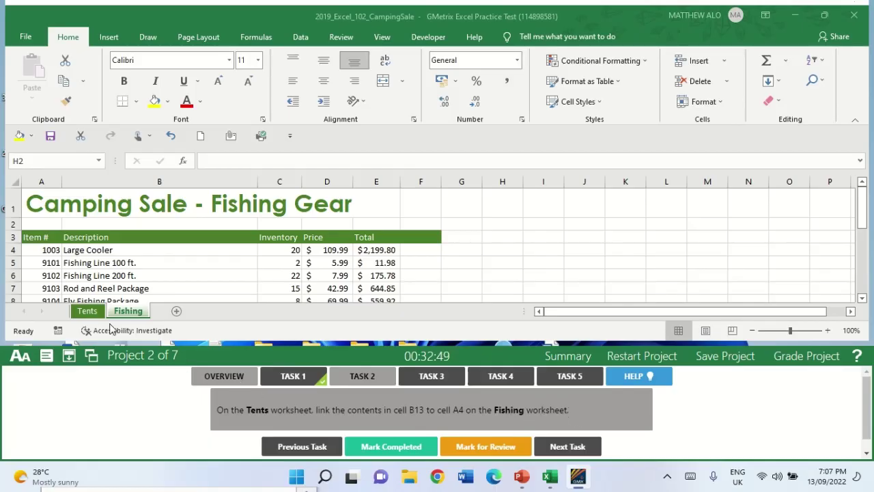
Start inserting a hyperlink in cell B13 of the Tents worksheet and shift the Insert Hyperlink window clear of the cell.
{"action": "left_click", "coordinate": [87, 316]}
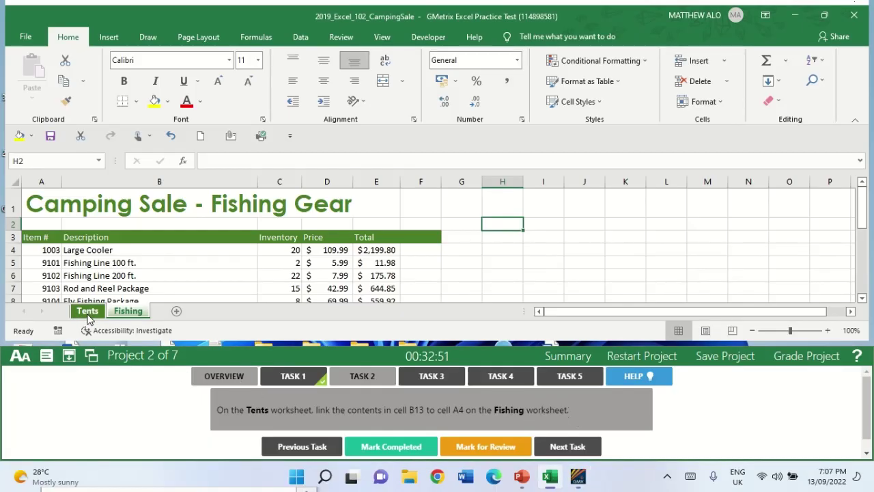
{"action": "left_click", "coordinate": [88, 313]}
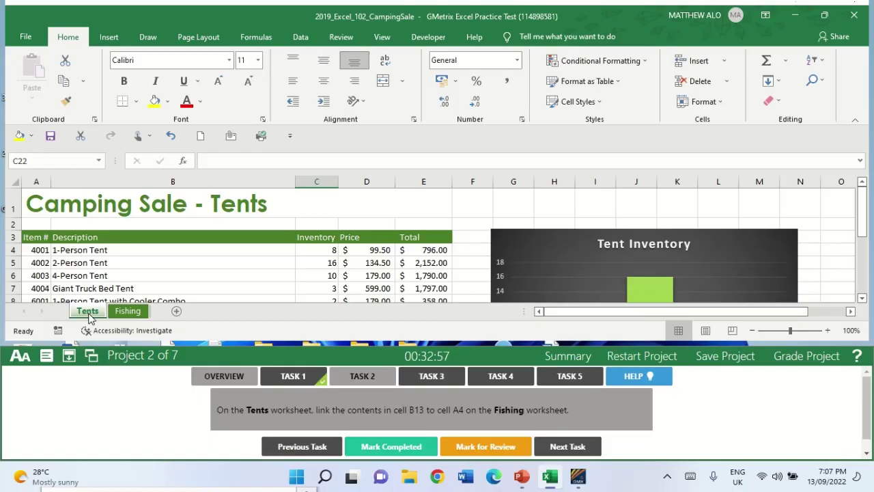
{"action": "left_click", "coordinate": [41, 161]}
{"action": "type", "text": "B1"}
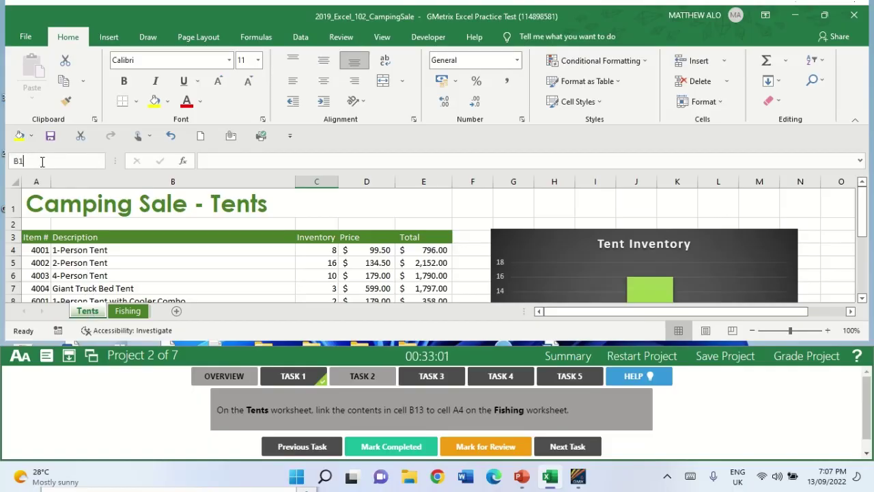
{"action": "type", "text": "3"}
{"action": "key", "text": "Return"}
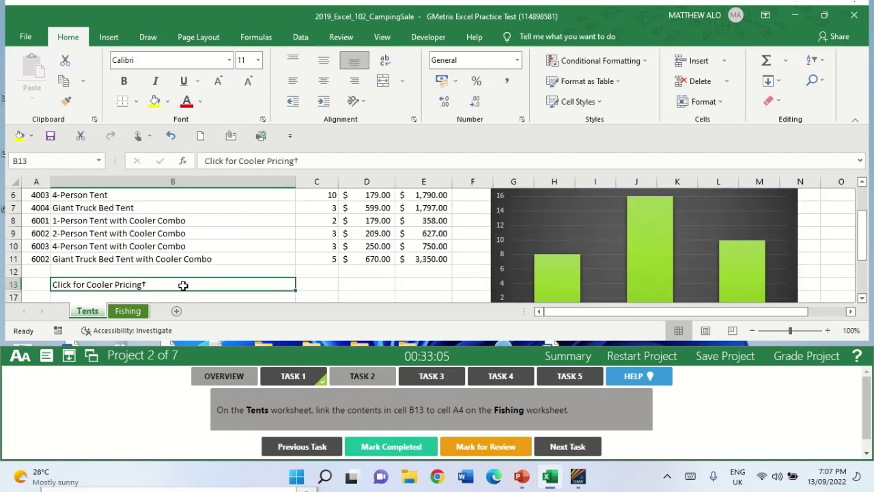
{"action": "left_click", "coordinate": [107, 38]}
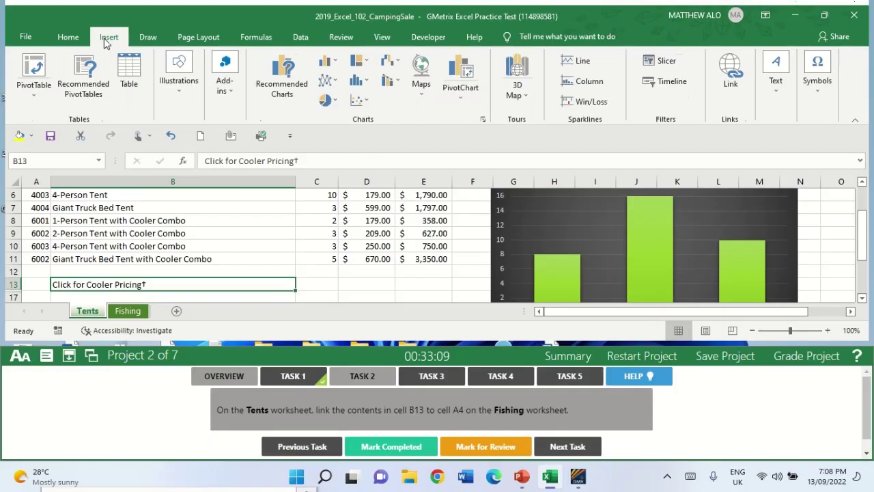
{"action": "left_click", "coordinate": [731, 83]}
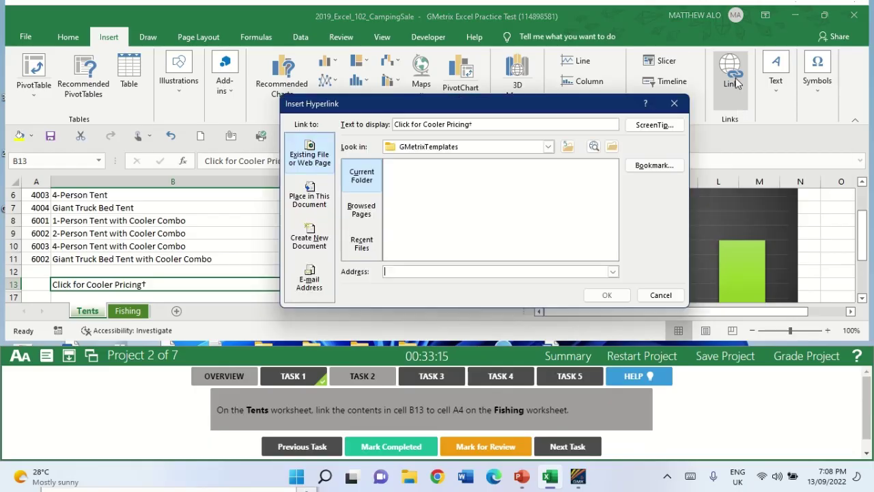
{"action": "left_click_drag", "start_coordinate": [486, 104], "coordinate": [399, 38]}
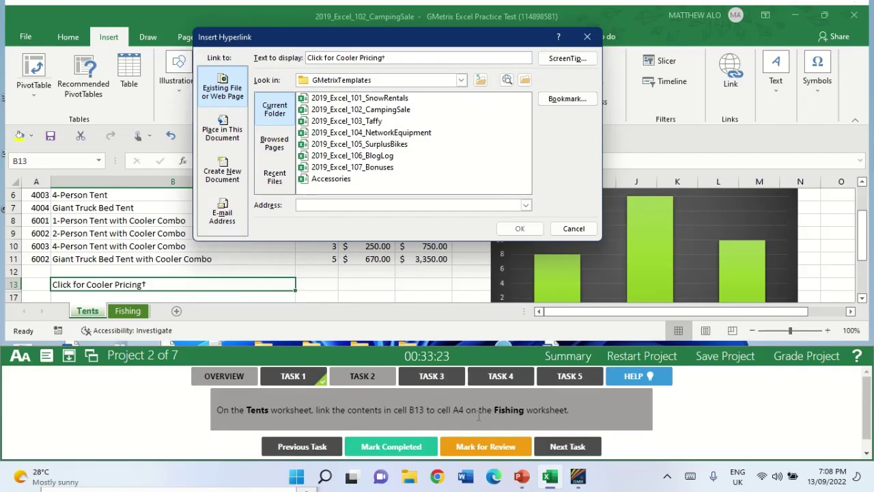
Link the cell's contents to a place in this document, cell A4 on the Fishing worksheet.
{"action": "left_click", "coordinate": [220, 125]}
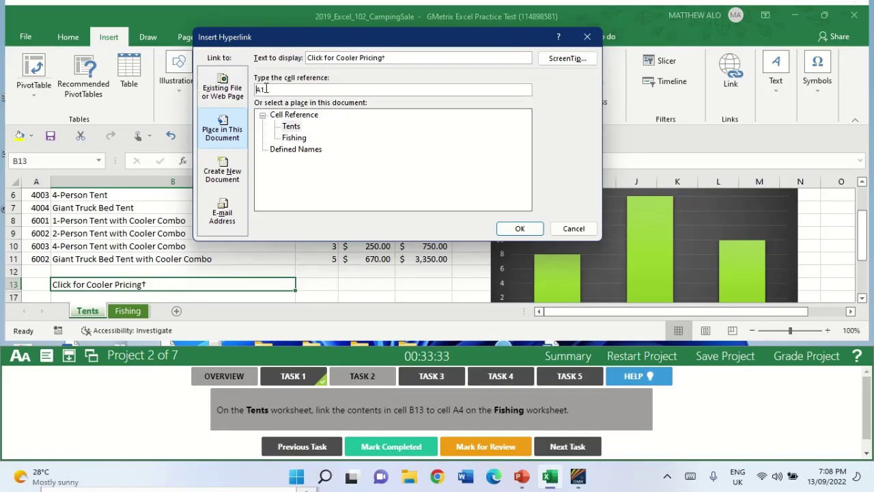
{"action": "left_click", "coordinate": [244, 95]}
{"action": "left_click", "coordinate": [294, 137]}
{"action": "left_click", "coordinate": [270, 90]}
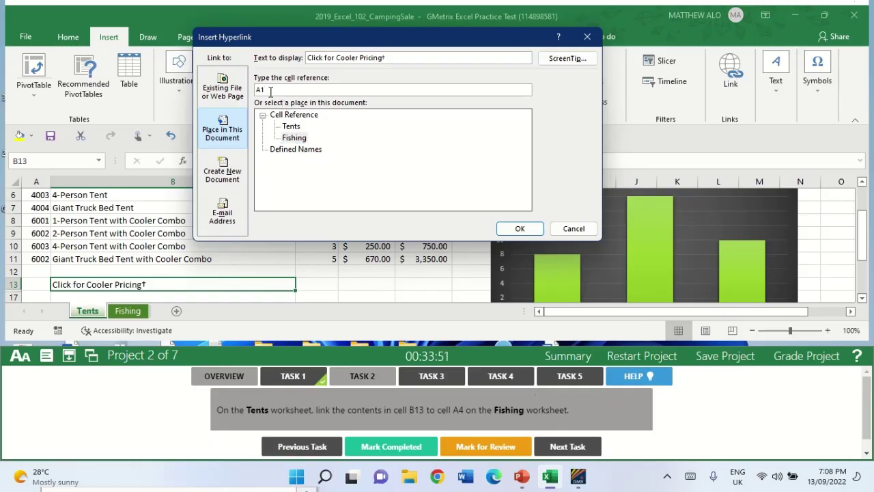
{"action": "key", "text": "BackSpace"}
{"action": "key", "text": "BackSpace"}
{"action": "type", "text": "A"}
{"action": "left_click", "coordinate": [296, 138]}
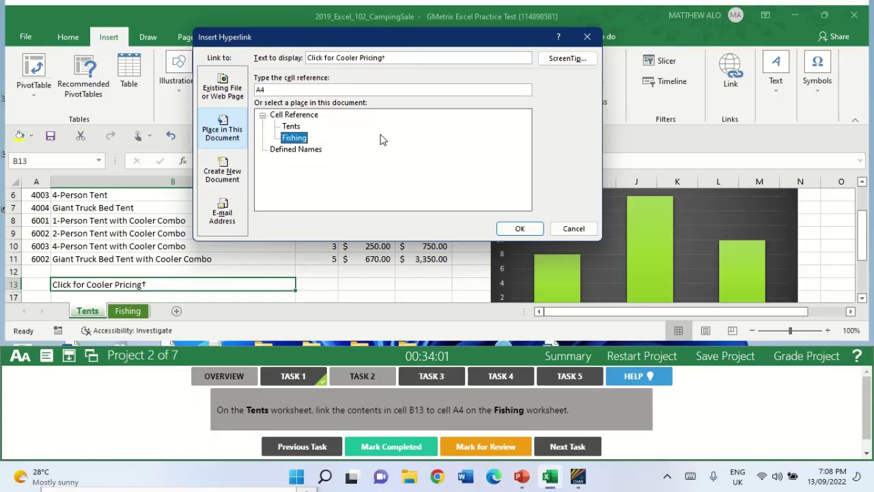
{"action": "left_click", "coordinate": [521, 229]}
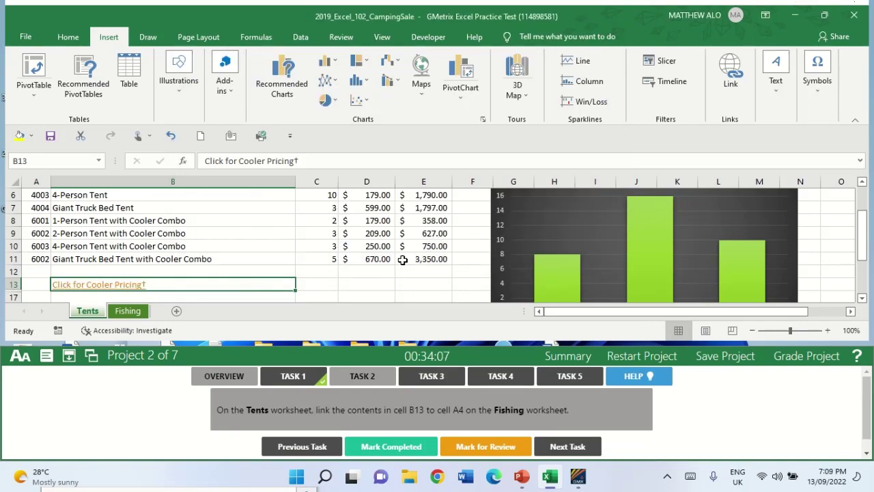
Mark Task 2 of Project 2 completed and move on to Task 3.
{"action": "left_click", "coordinate": [346, 286]}
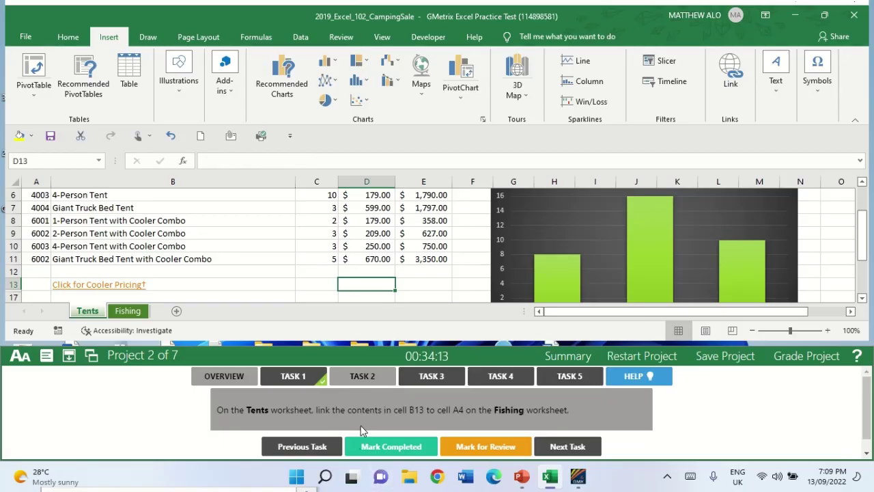
{"action": "left_click", "coordinate": [383, 451]}
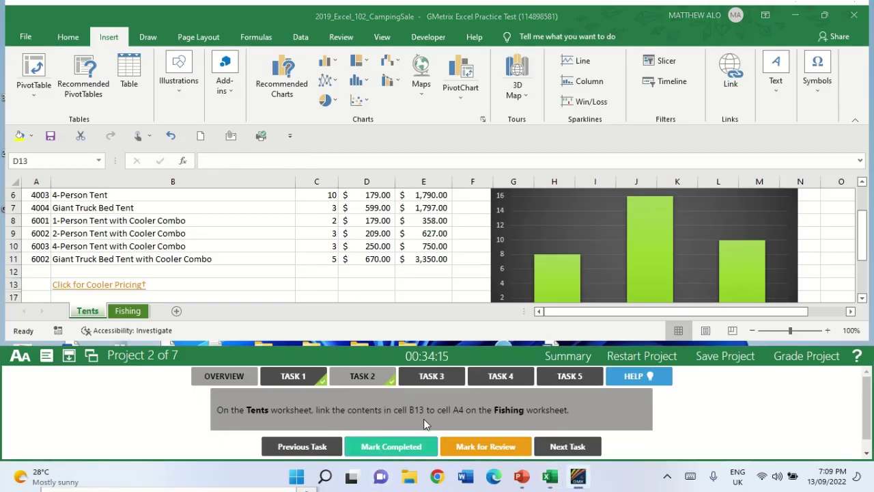
{"action": "left_click", "coordinate": [439, 380]}
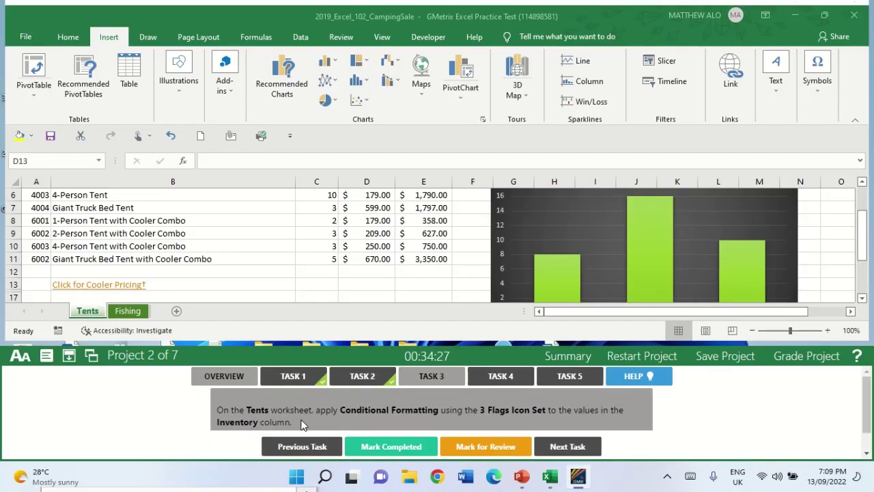
Apply conditional formatting with the 3 Flags icon set to the Inventory values in C4:C11 on the Tents worksheet.
{"action": "left_click", "coordinate": [88, 312]}
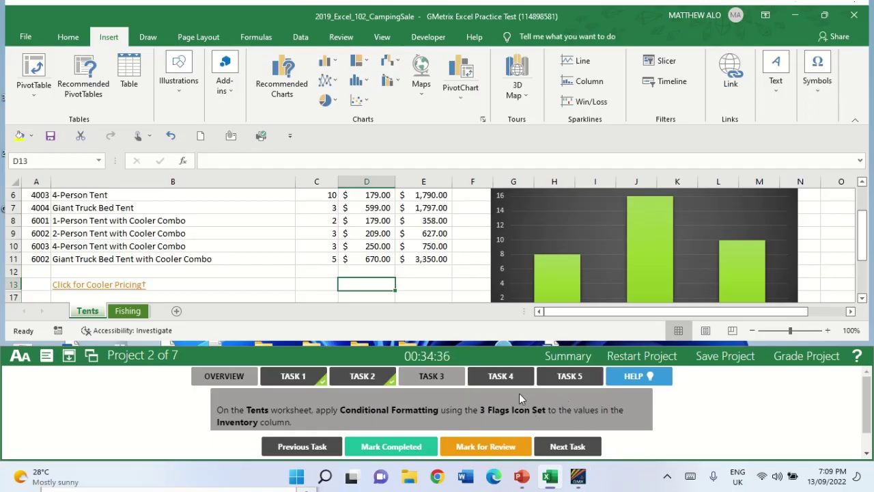
{"action": "scroll", "coordinate": [345, 277], "scroll_direction": "up", "scroll_amount": 2}
{"action": "scroll", "coordinate": [393, 240], "scroll_direction": "down", "scroll_amount": 1}
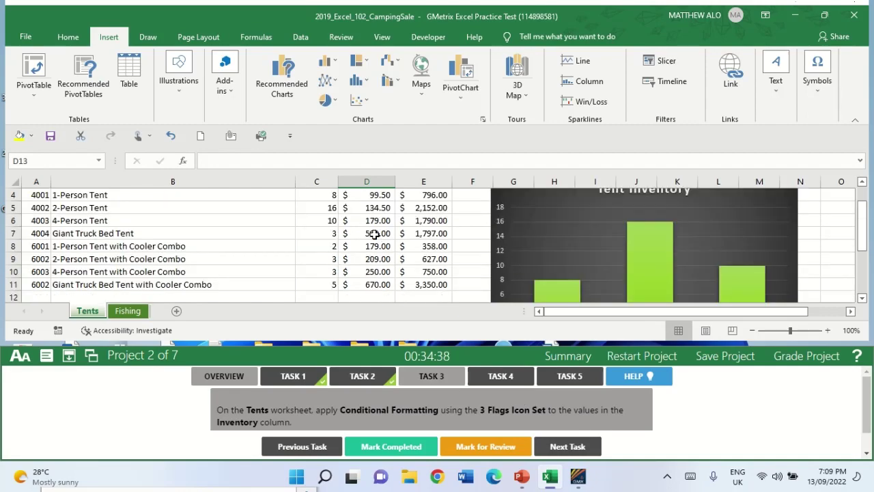
{"action": "scroll", "coordinate": [375, 235], "scroll_direction": "up", "scroll_amount": 1}
{"action": "left_click_drag", "start_coordinate": [311, 250], "coordinate": [328, 273]}
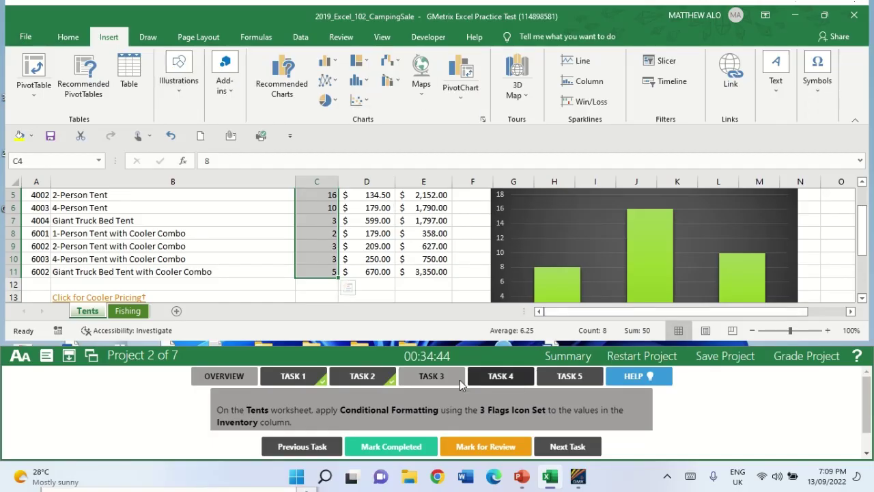
{"action": "left_click", "coordinate": [68, 36]}
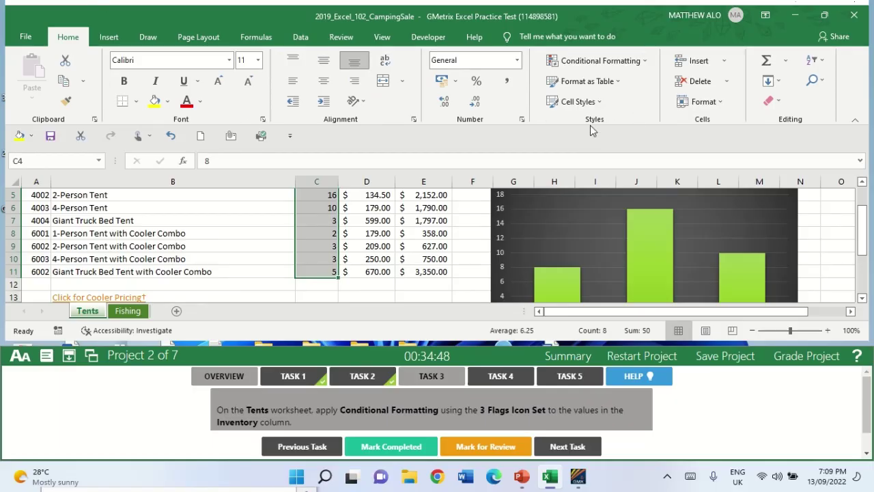
{"action": "left_click", "coordinate": [645, 63]}
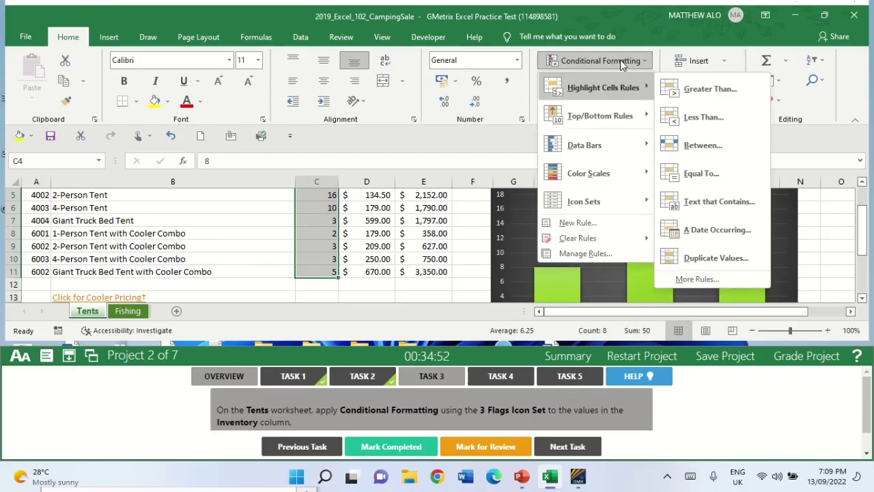
{"action": "mouse_move", "coordinate": [622, 173]}
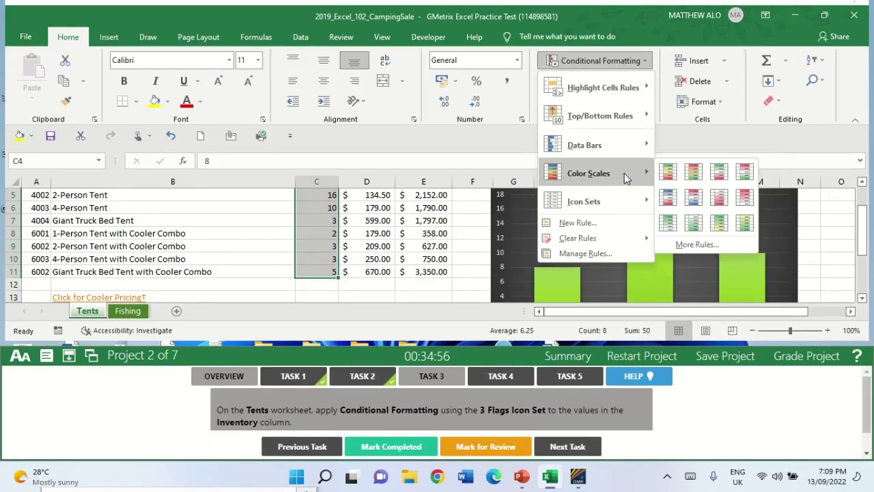
{"action": "mouse_move", "coordinate": [604, 199]}
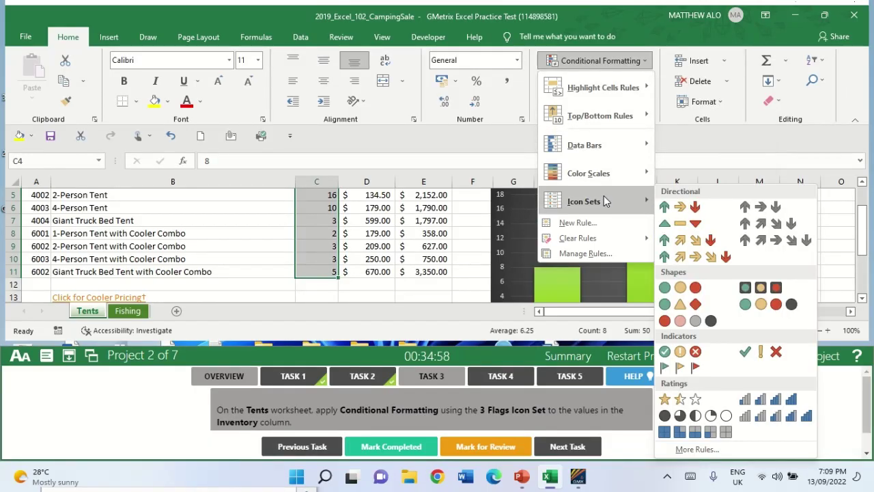
{"action": "left_click", "coordinate": [679, 368]}
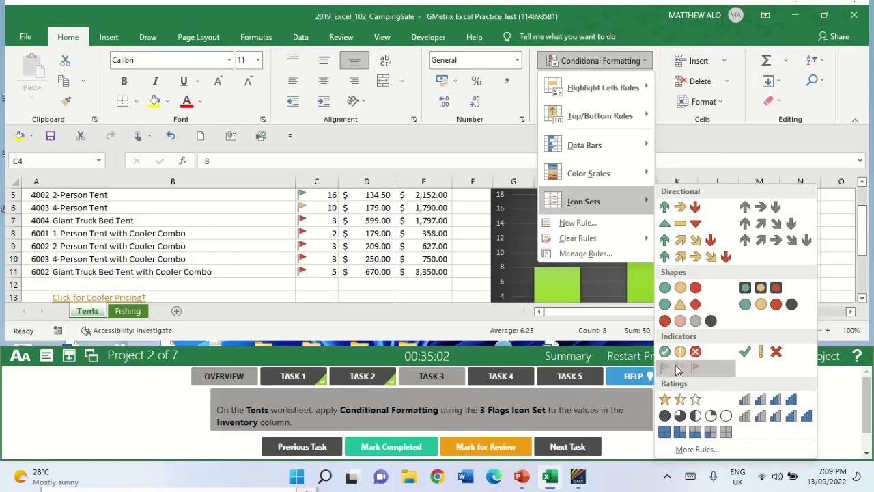
Deselect the formatted range, mark Task 3 completed and move on to Task 4.
{"action": "left_click", "coordinate": [381, 288]}
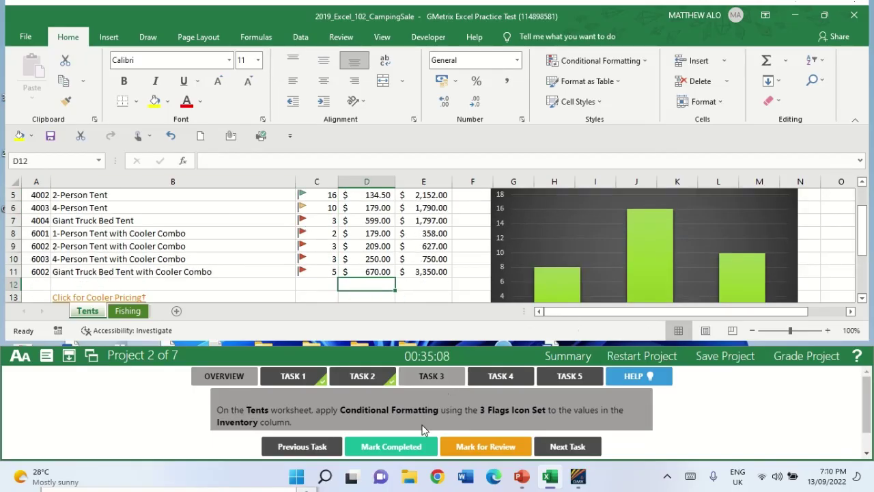
{"action": "left_click", "coordinate": [392, 447]}
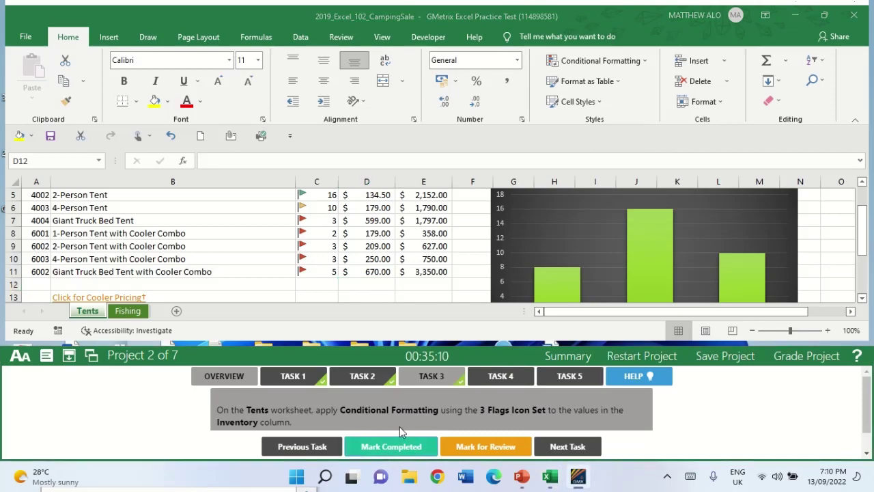
{"action": "left_click", "coordinate": [498, 384]}
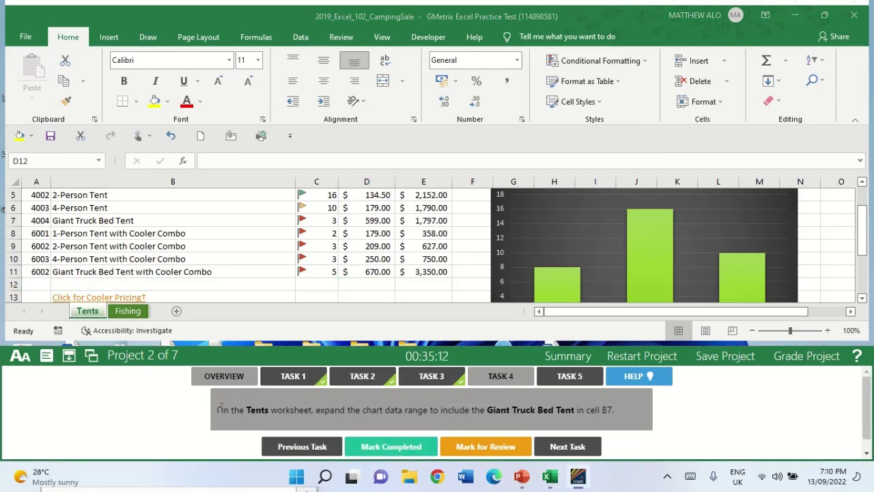
Expand the Tent Inventory chart's data range on the Tents worksheet to include the Giant Truck Bed Tent in row 7.
{"action": "left_click", "coordinate": [88, 311]}
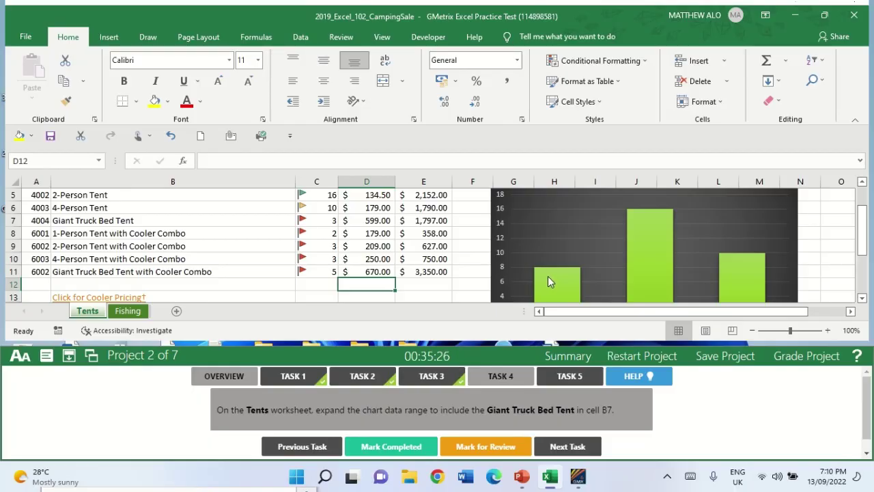
{"action": "scroll", "coordinate": [551, 277], "scroll_direction": "up", "scroll_amount": 2}
{"action": "left_click", "coordinate": [541, 250]}
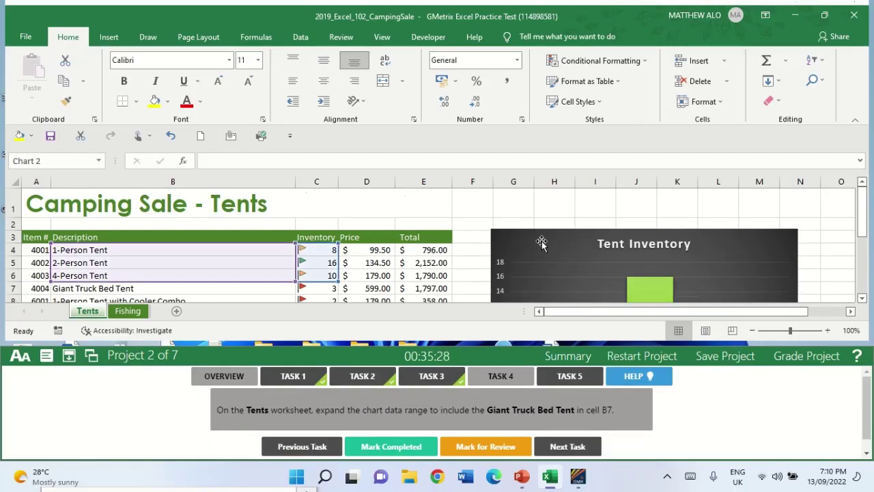
{"action": "scroll", "coordinate": [537, 236], "scroll_direction": "down", "scroll_amount": 1}
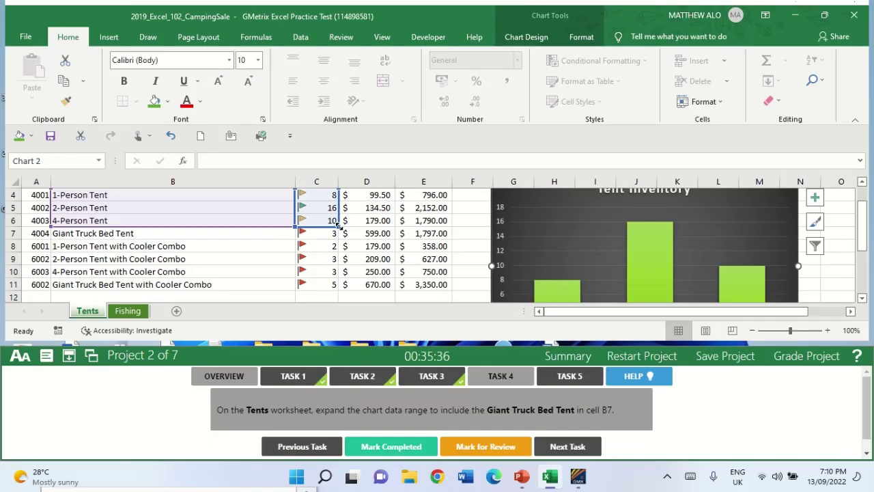
{"action": "left_click_drag", "start_coordinate": [338, 226], "coordinate": [343, 239]}
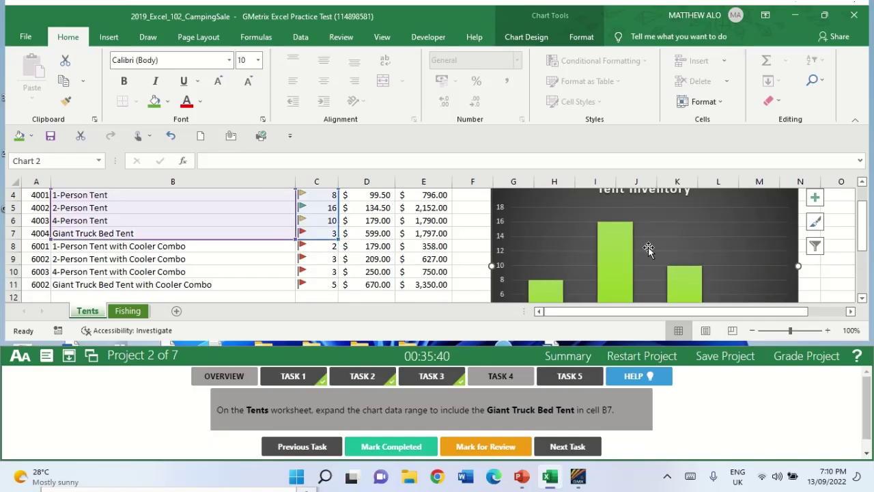
Check the chart's category labels, mark Task 4 completed and move on to Task 5.
{"action": "scroll", "coordinate": [863, 237], "scroll_direction": "down", "scroll_amount": 2}
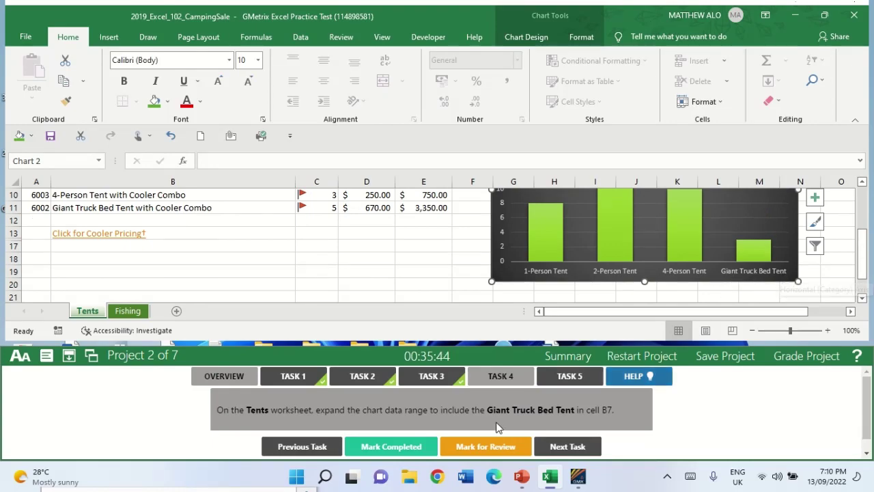
{"action": "left_click", "coordinate": [392, 445]}
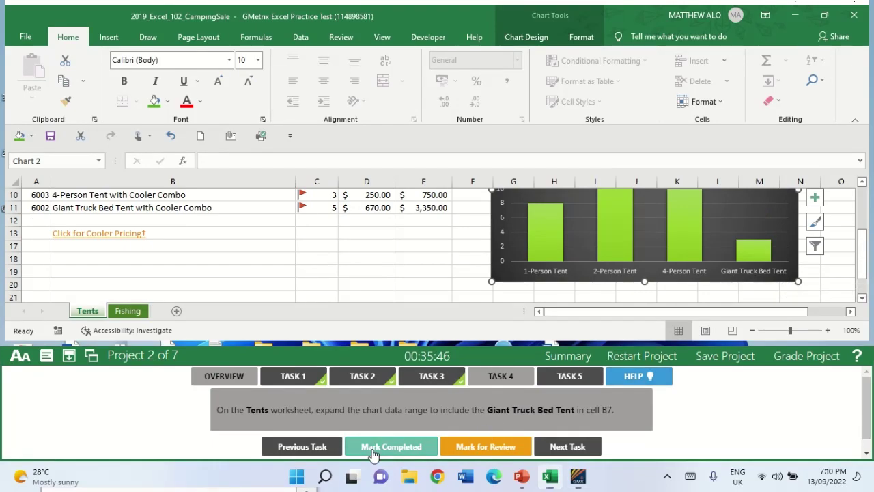
{"action": "left_click", "coordinate": [572, 382]}
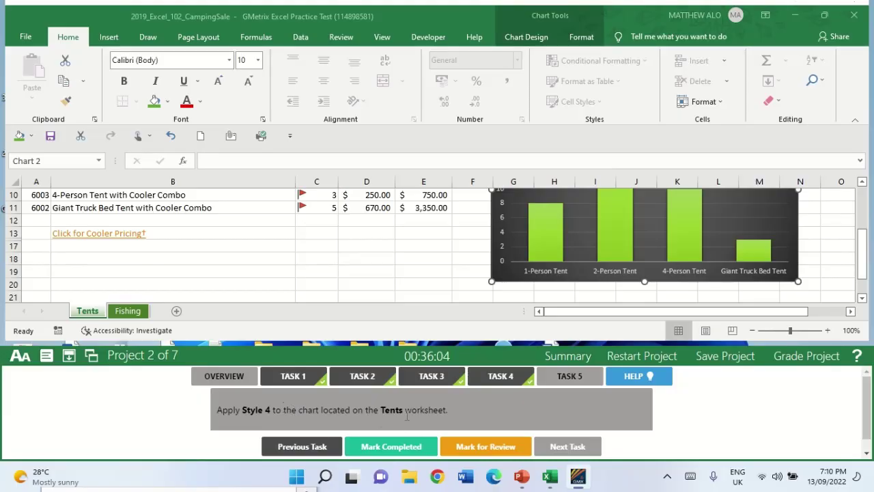
Apply chart Style 4 to the Tent Inventory chart on the Tents worksheet.
{"action": "left_click", "coordinate": [91, 320]}
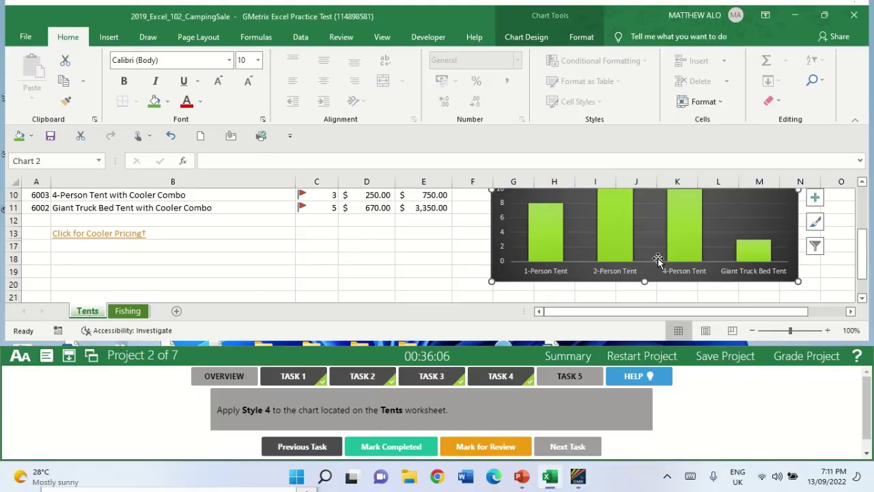
{"action": "scroll", "coordinate": [657, 257], "scroll_direction": "up", "scroll_amount": 3}
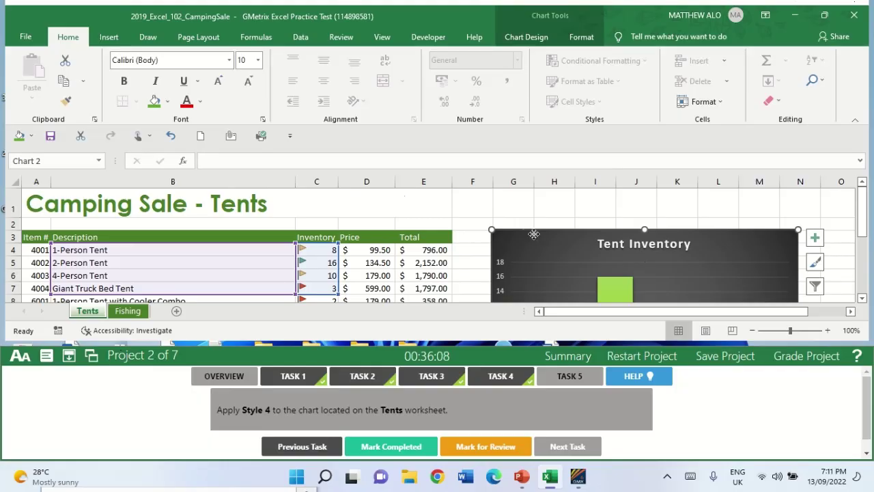
{"action": "scroll", "coordinate": [543, 228], "scroll_direction": "down", "scroll_amount": 2}
{"action": "scroll", "coordinate": [543, 228], "scroll_direction": "up", "scroll_amount": 1}
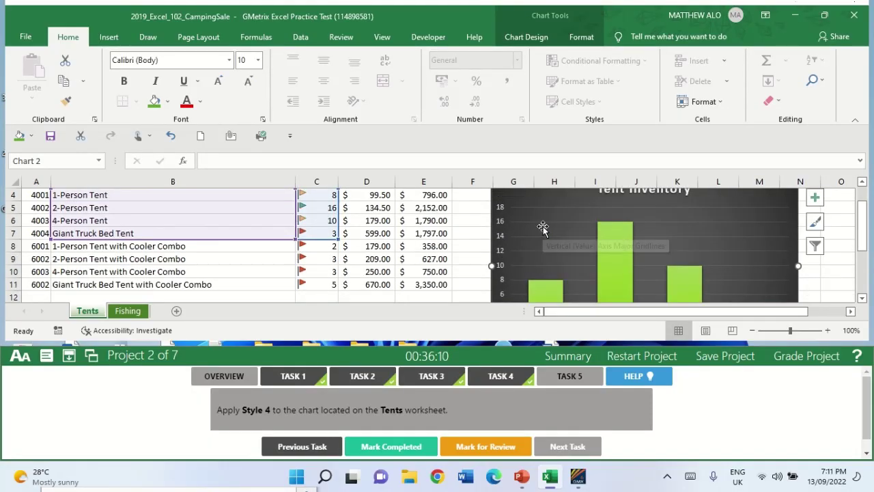
{"action": "scroll", "coordinate": [542, 228], "scroll_direction": "up", "scroll_amount": 1}
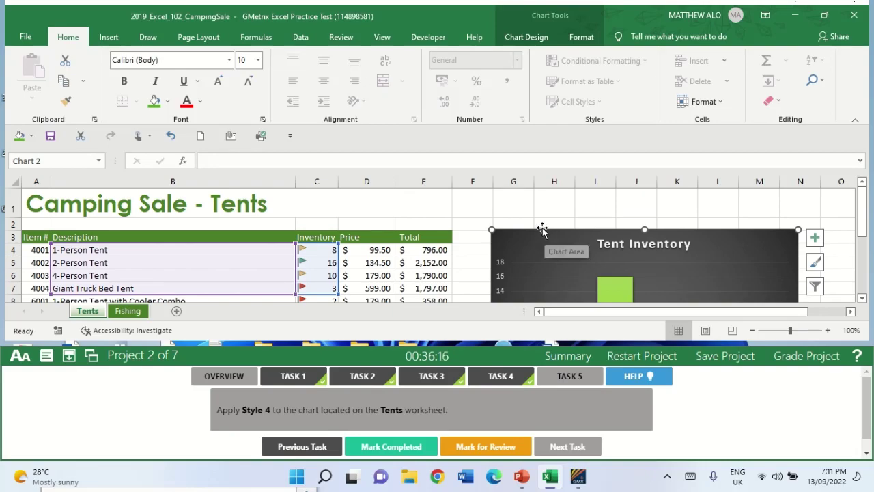
{"action": "left_click", "coordinate": [552, 41]}
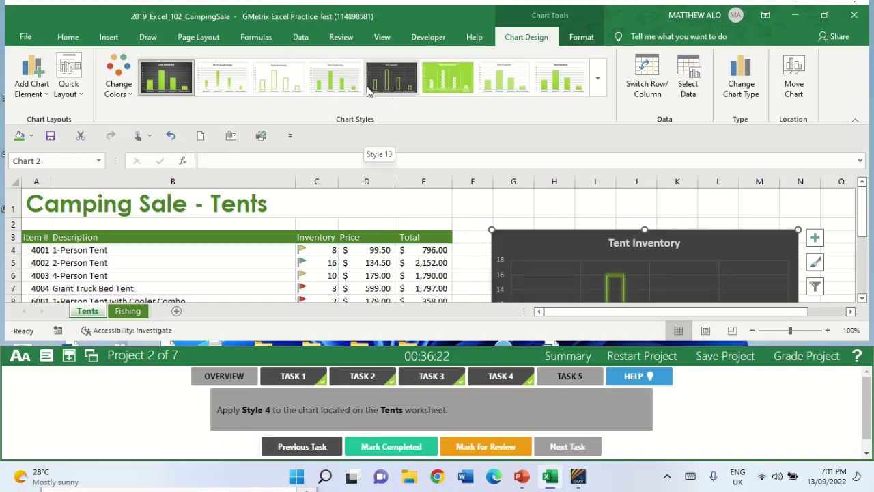
{"action": "left_click", "coordinate": [595, 91]}
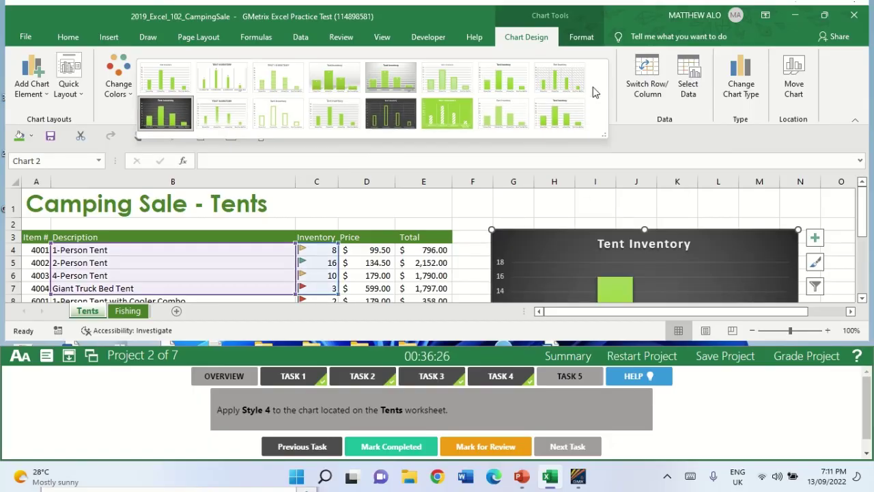
{"action": "left_click", "coordinate": [326, 82]}
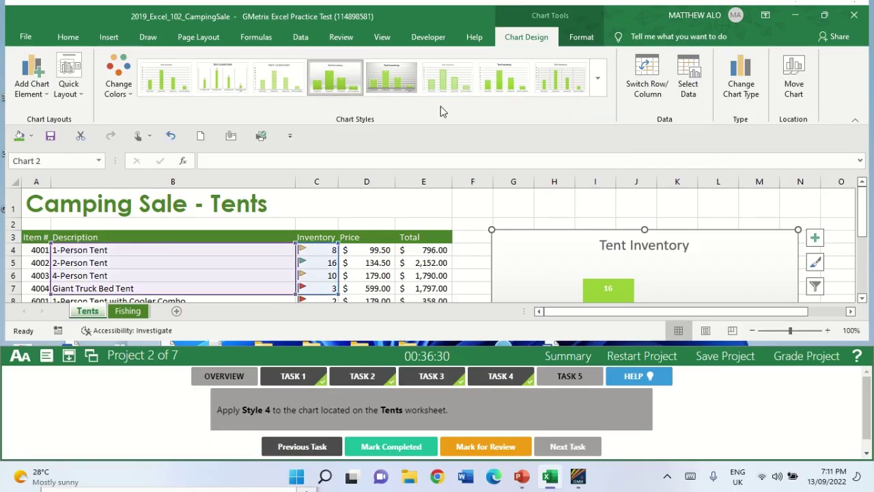
Deselect the chart and mark Task 5 of Project 2 completed.
{"action": "left_click", "coordinate": [527, 211]}
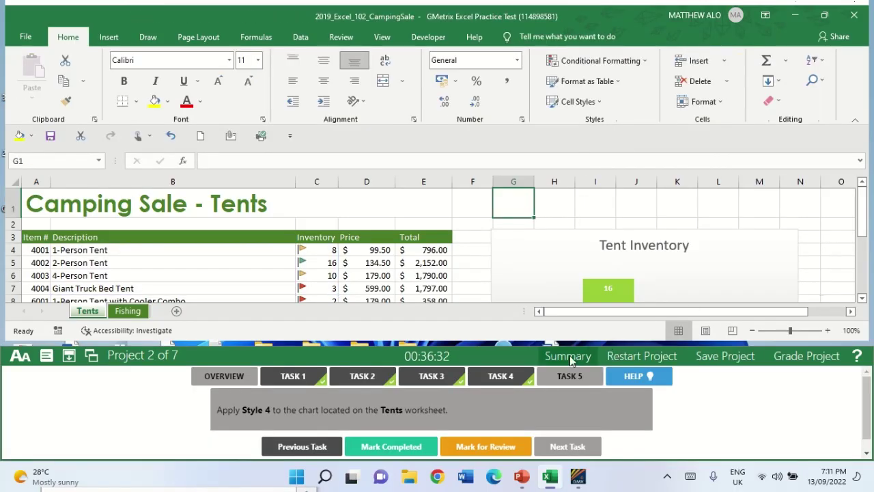
{"action": "left_click", "coordinate": [555, 377]}
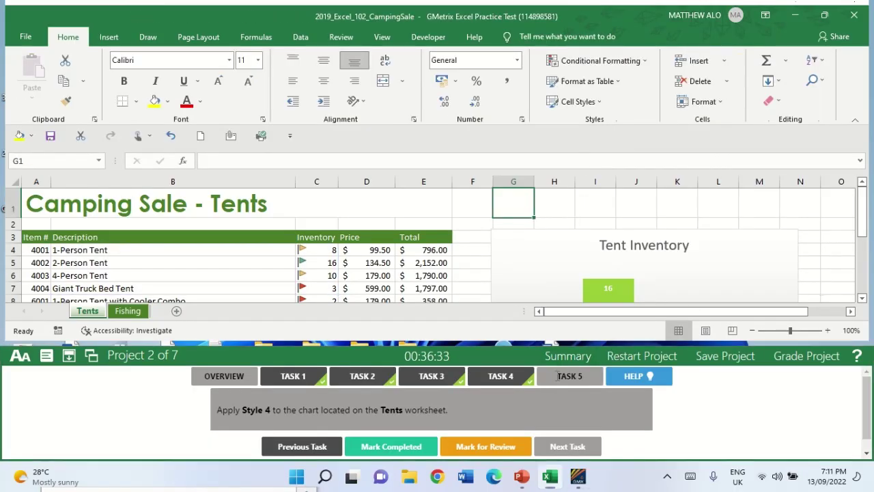
{"action": "left_click", "coordinate": [405, 445]}
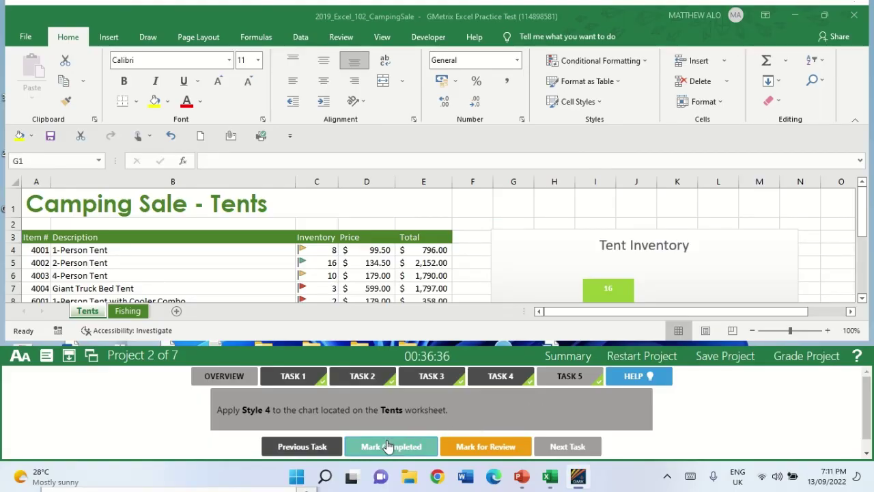
Grade Project 2 and continue to Project 3, Taffy.
{"action": "left_click", "coordinate": [799, 363]}
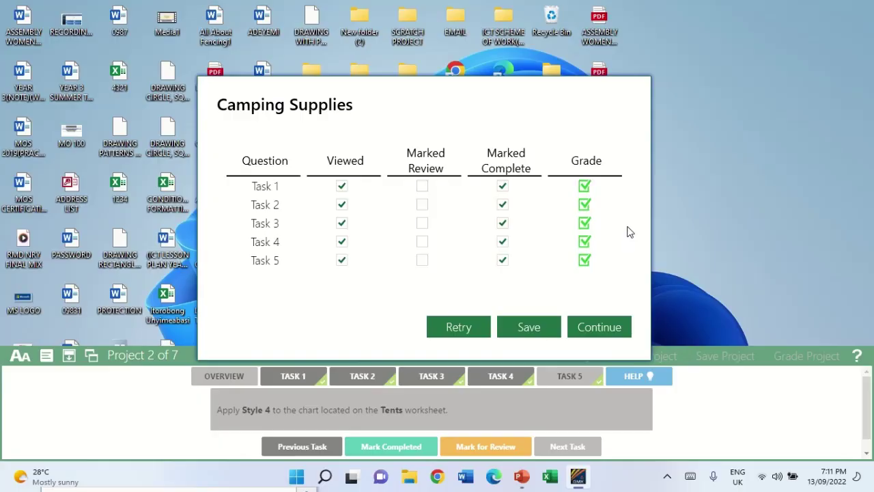
{"action": "left_click", "coordinate": [610, 327]}
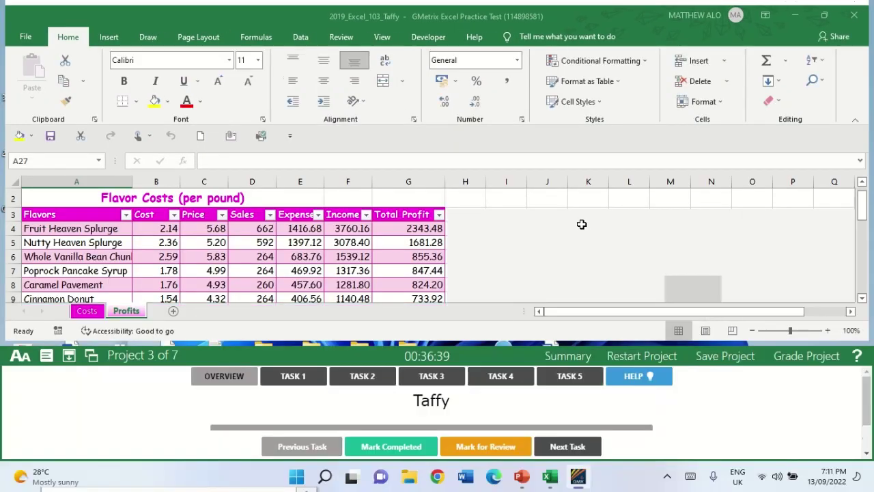
{"action": "mouse_move", "coordinate": [345, 6]}
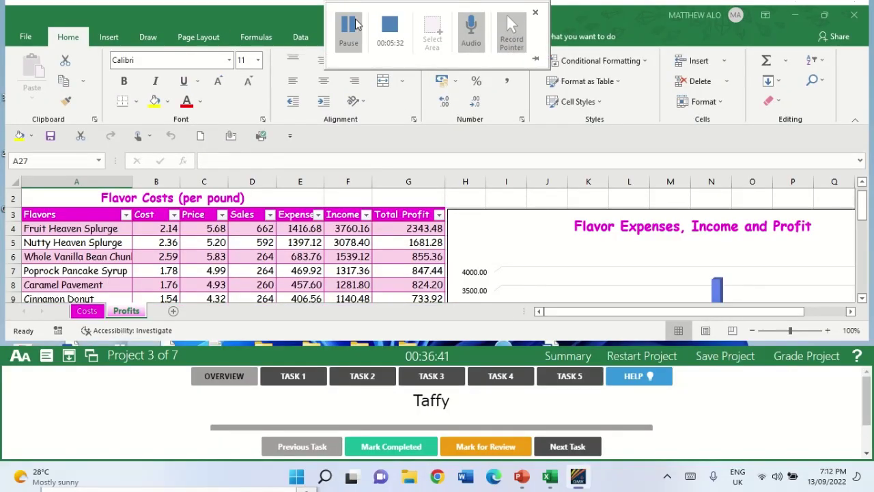
{"action": "left_click", "coordinate": [362, 40]}
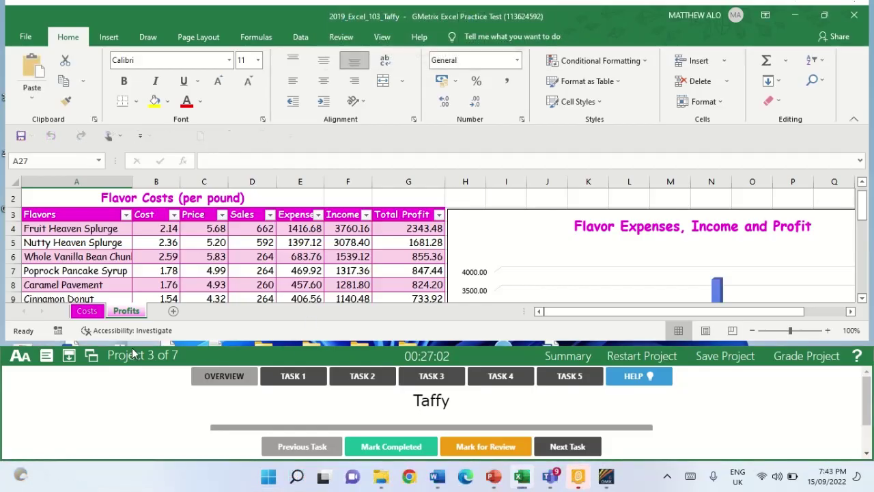
Open Task 1 and replace all occurrences of Choco with Chocolate across the entire workbook.
{"action": "left_click", "coordinate": [292, 381]}
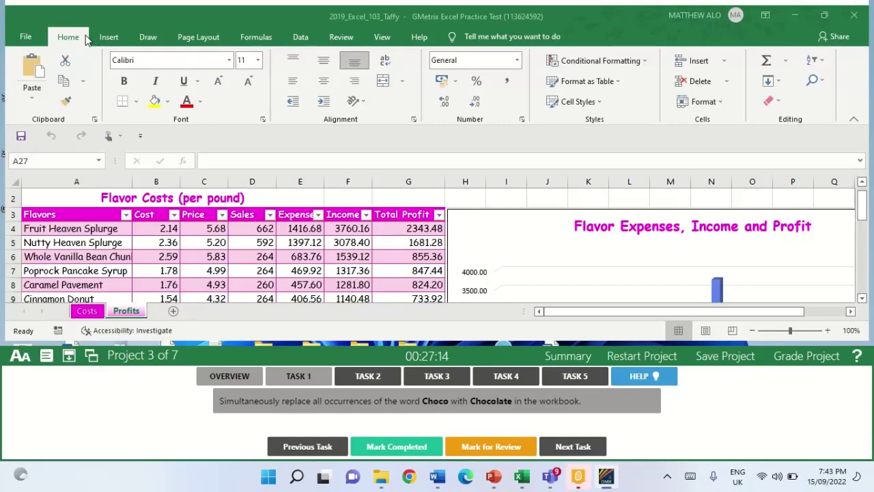
{"action": "left_click", "coordinate": [819, 78]}
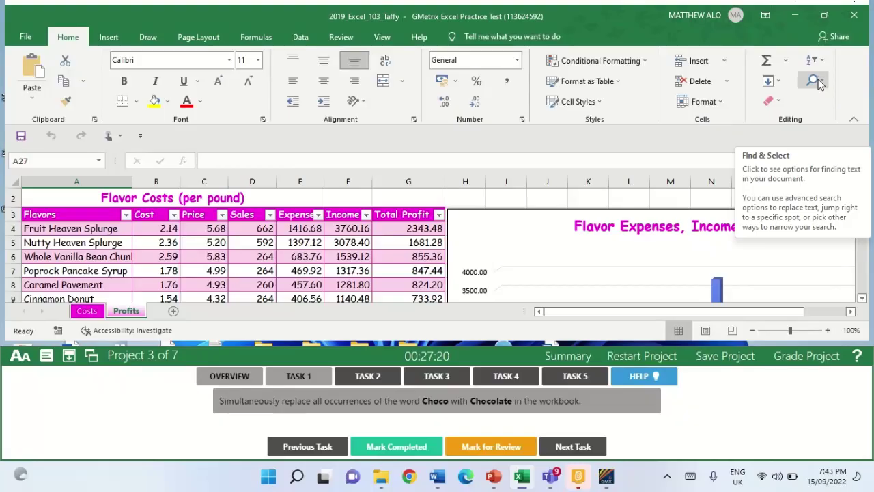
{"action": "left_click", "coordinate": [819, 81]}
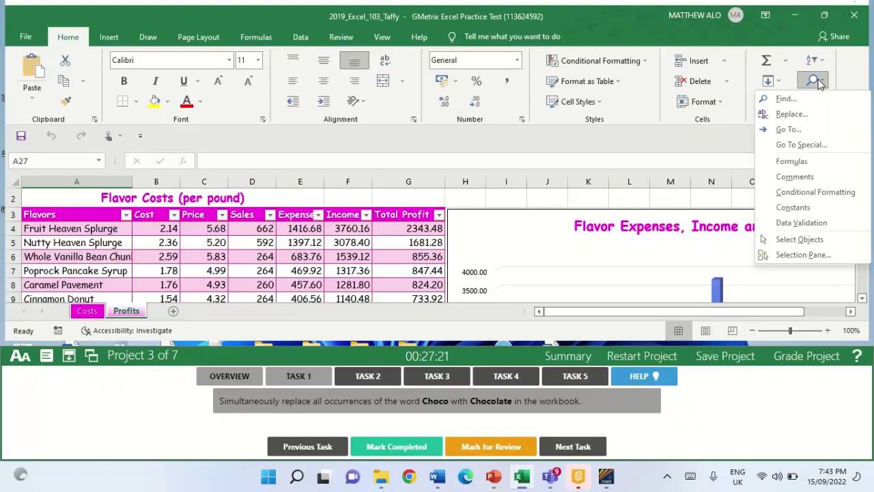
{"action": "left_click", "coordinate": [787, 115]}
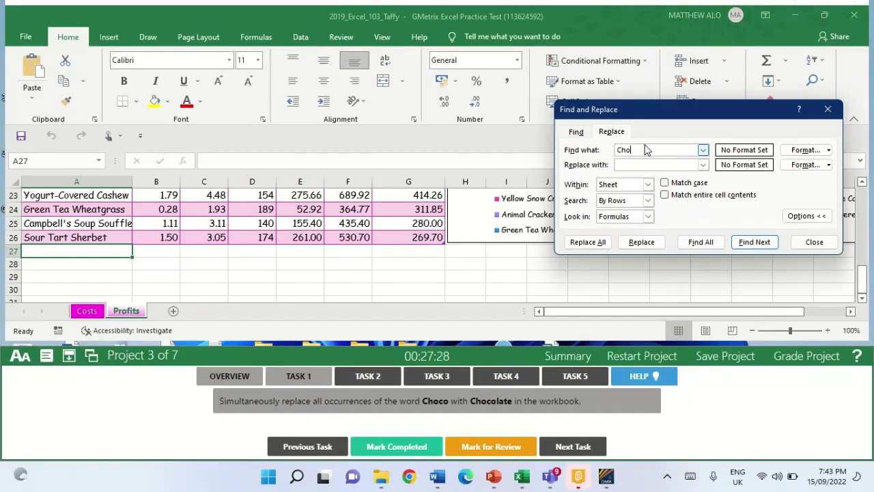
{"action": "type", "text": "Choco"}
{"action": "left_click", "coordinate": [645, 164]}
{"action": "left_click", "coordinate": [629, 165]}
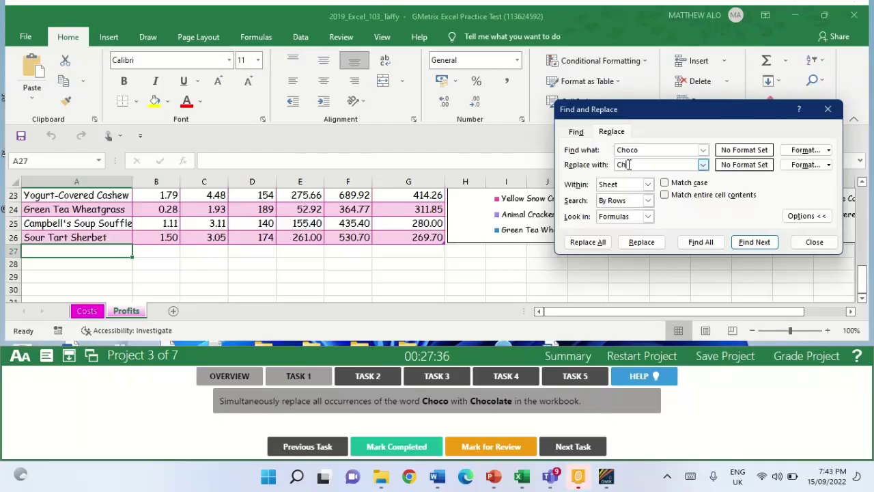
{"action": "type", "text": "Chocolate"}
{"action": "left_click", "coordinate": [648, 185]}
{"action": "left_click", "coordinate": [635, 200]}
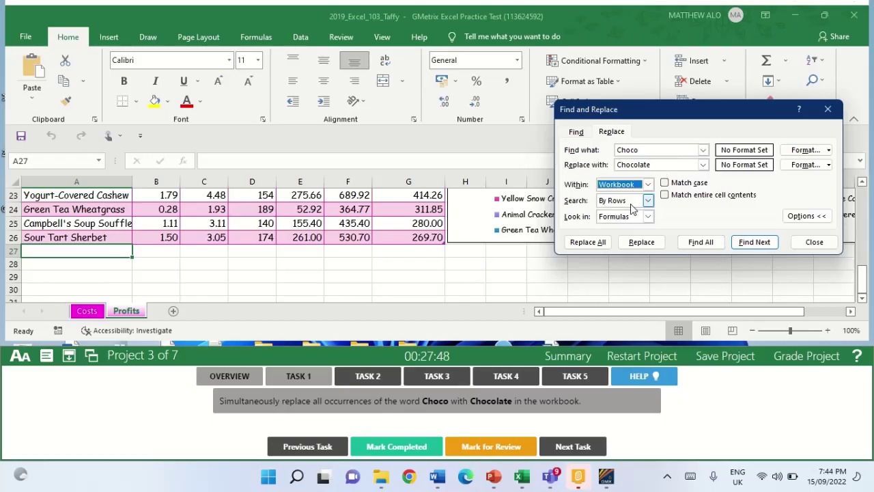
{"action": "left_click", "coordinate": [601, 244]}
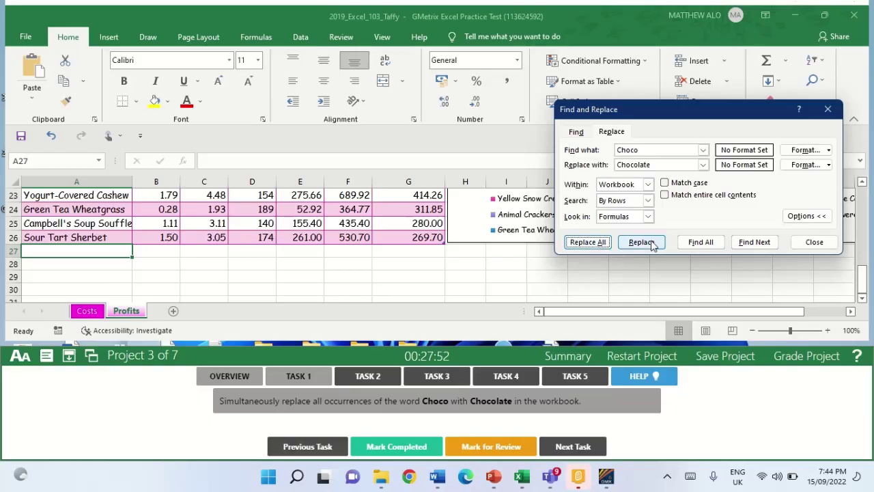
{"action": "left_click", "coordinate": [814, 243]}
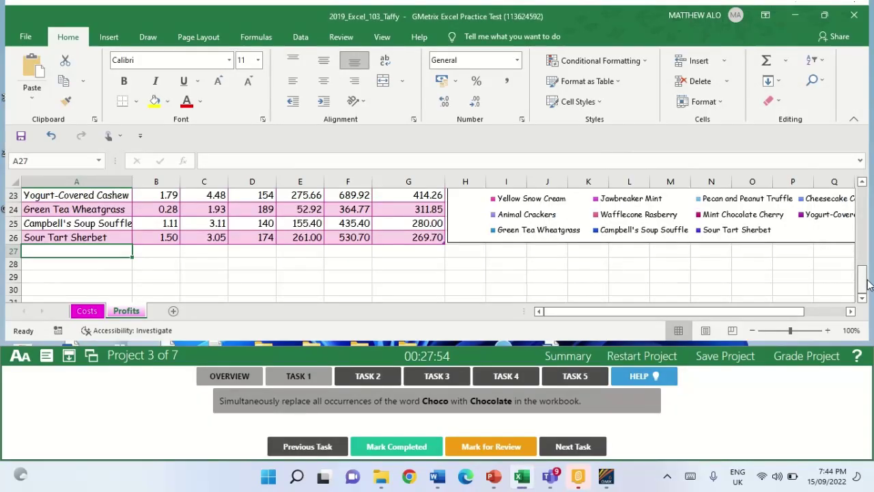
Mark Task 1 of Project 3 completed and move on to Task 2.
{"action": "left_click_drag", "start_coordinate": [862, 277], "coordinate": [863, 256]}
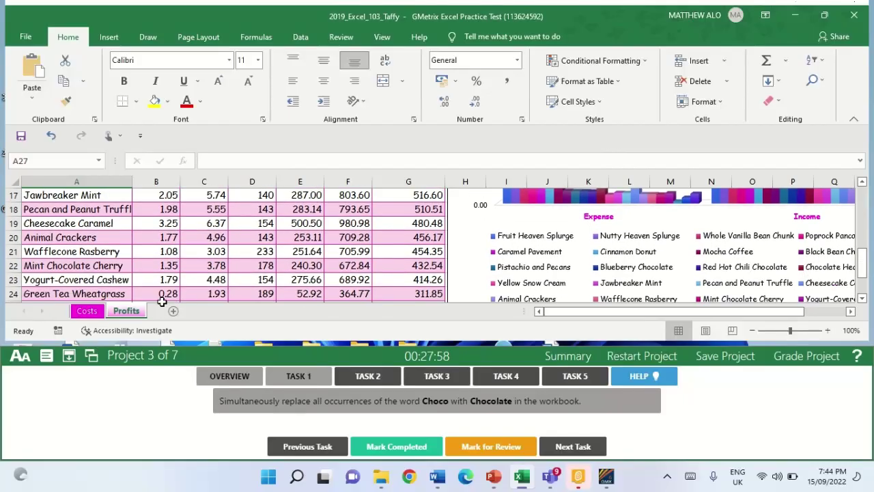
{"action": "left_click", "coordinate": [378, 450]}
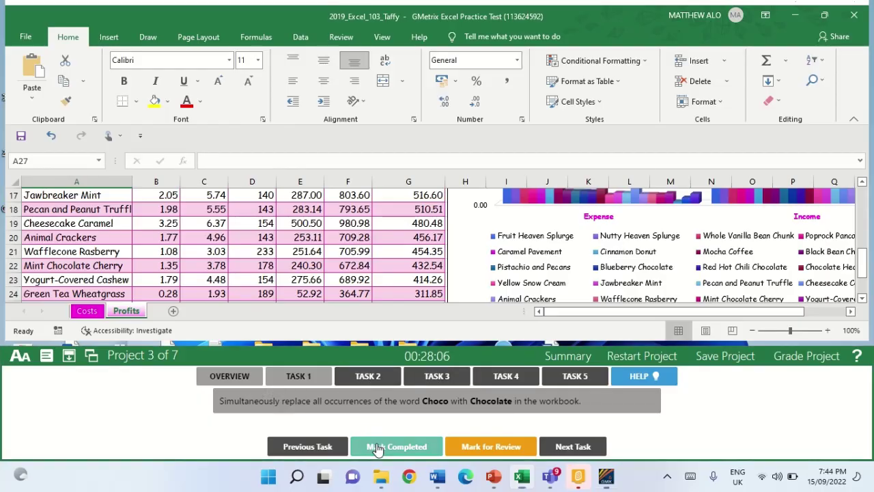
{"action": "left_click", "coordinate": [367, 375]}
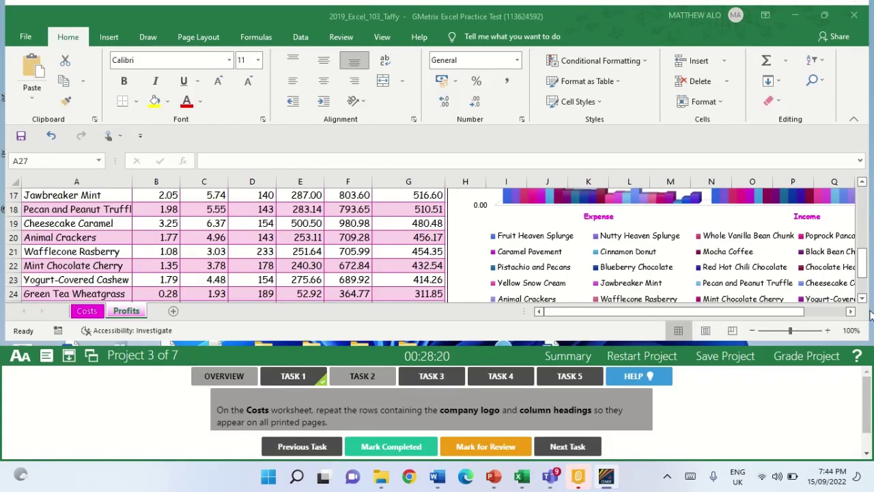
Set rows 1 to 3 of the Costs worksheet to repeat at the top of every printed page and mark Task 2 completed.
{"action": "left_click", "coordinate": [864, 260]}
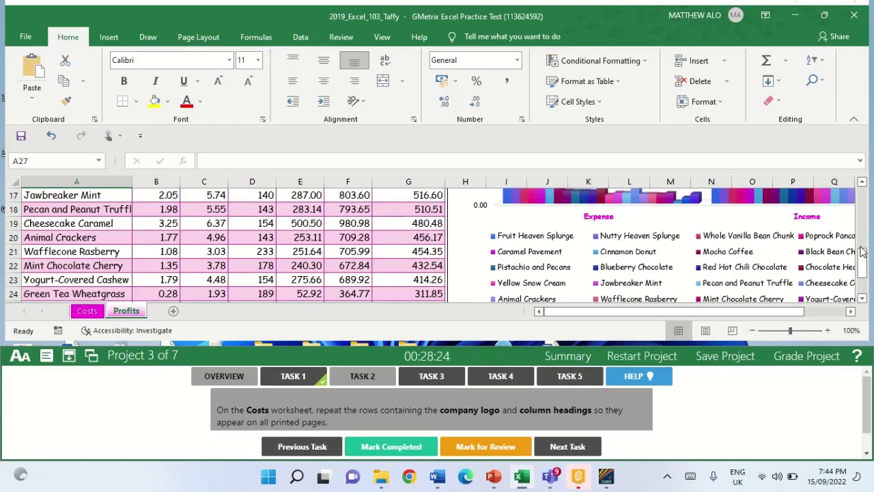
{"action": "left_click_drag", "start_coordinate": [863, 262], "coordinate": [862, 254]}
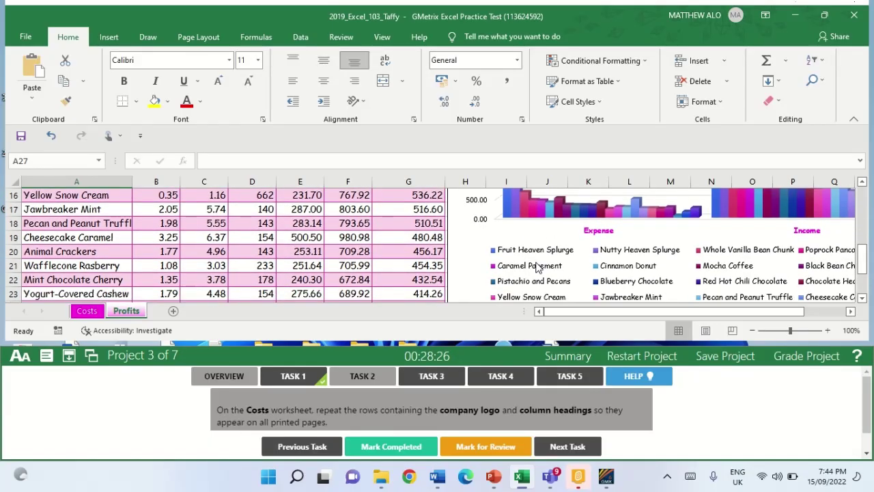
{"action": "left_click", "coordinate": [87, 313]}
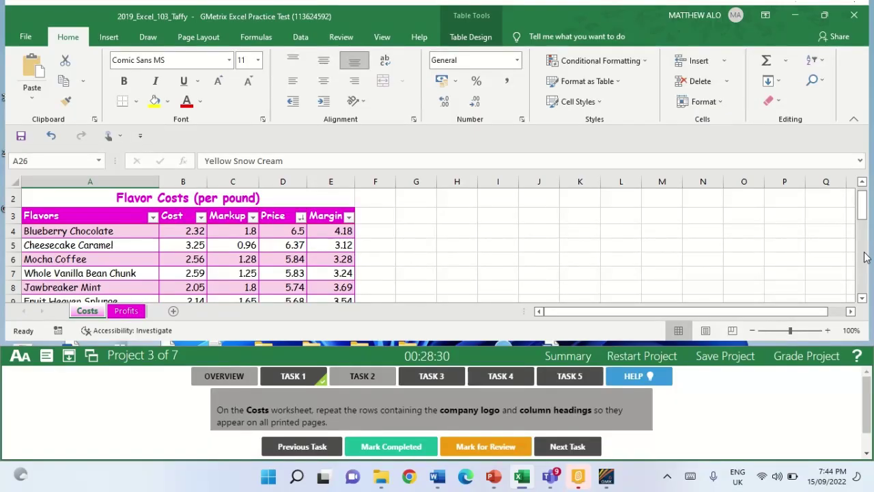
{"action": "left_click_drag", "start_coordinate": [863, 231], "coordinate": [863, 203]}
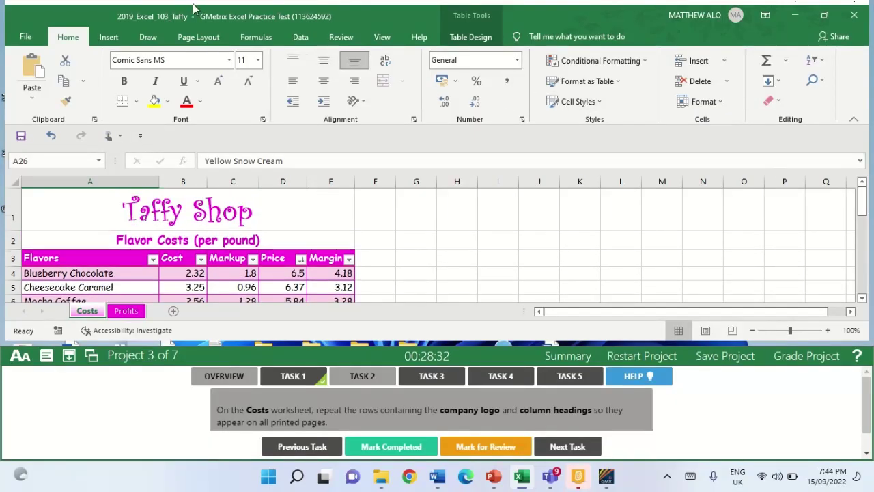
{"action": "left_click", "coordinate": [199, 38]}
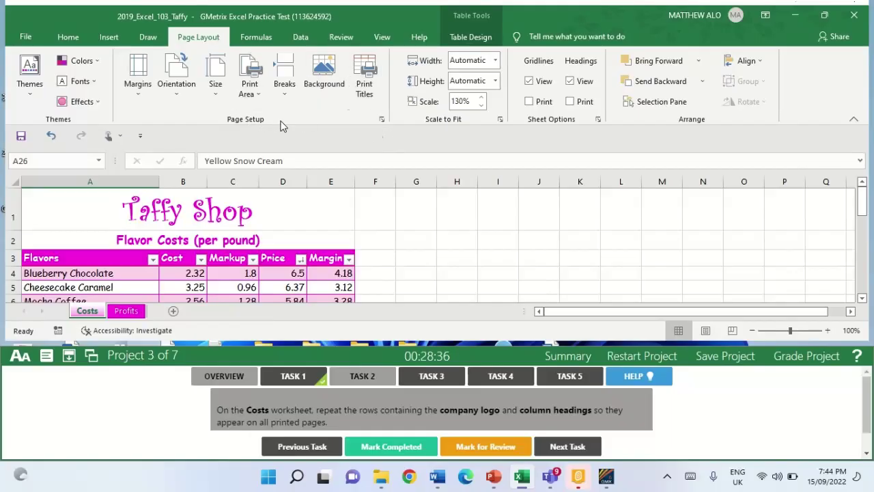
{"action": "left_click", "coordinate": [369, 82]}
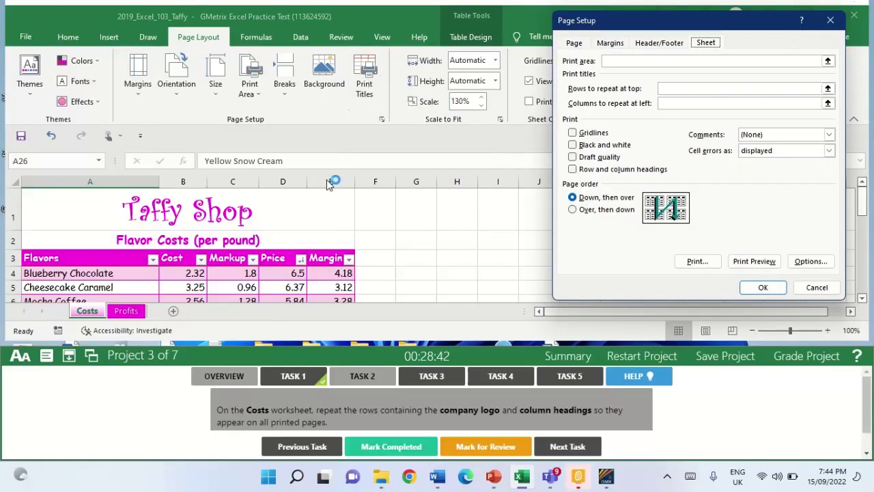
{"action": "left_click", "coordinate": [668, 89]}
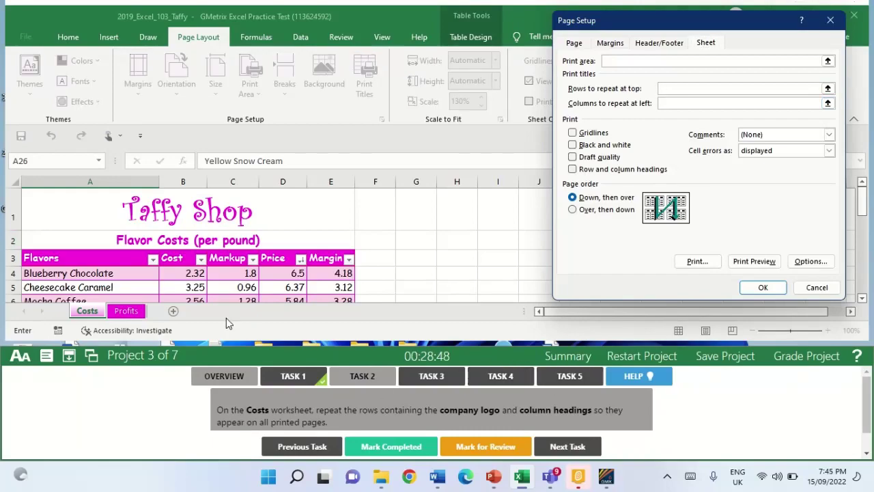
{"action": "left_click_drag", "start_coordinate": [62, 215], "coordinate": [61, 260]}
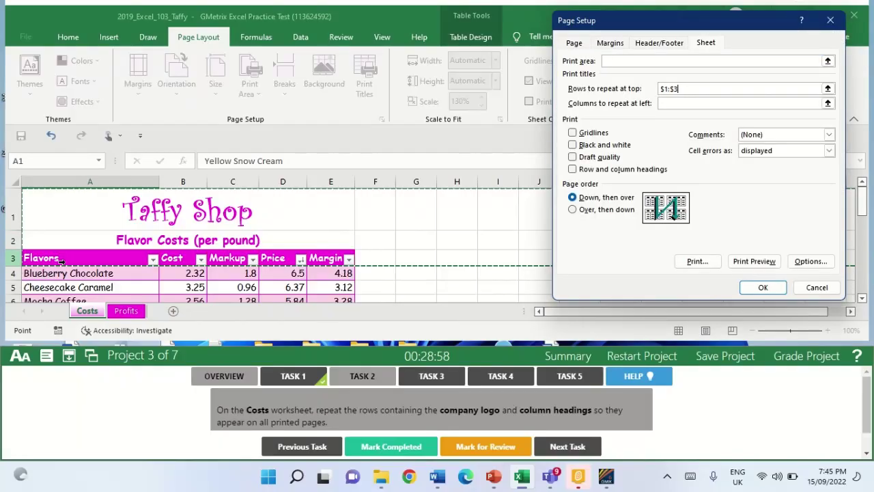
{"action": "left_click", "coordinate": [759, 288]}
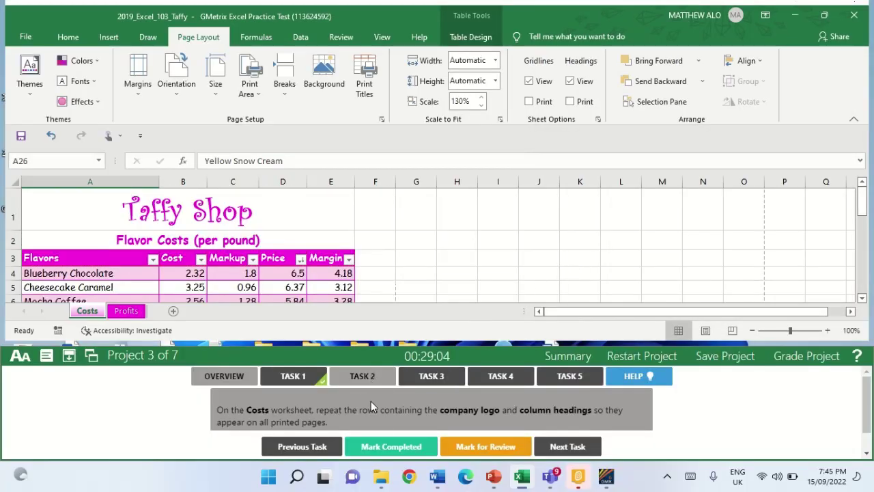
{"action": "left_click", "coordinate": [381, 447]}
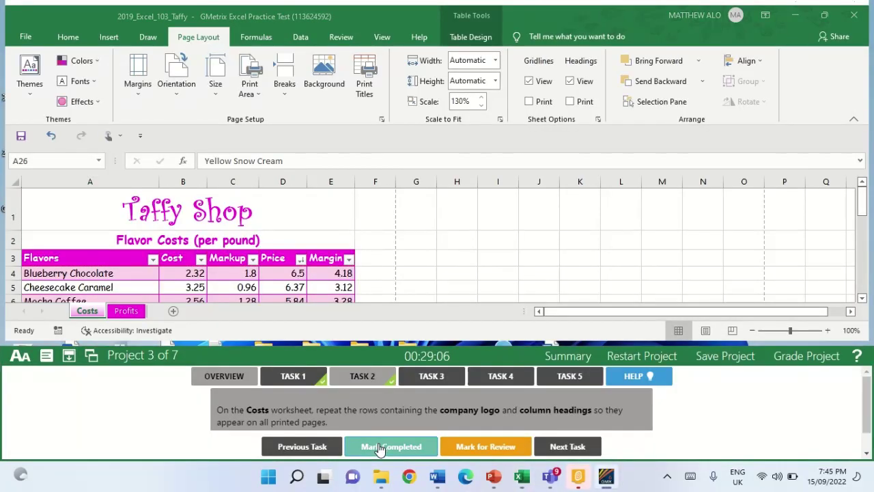
Open Task 3 and apply the Number format to the Cost, Markup, Price and Margin values in B4:E26 on the Costs worksheet.
{"action": "left_click", "coordinate": [444, 379]}
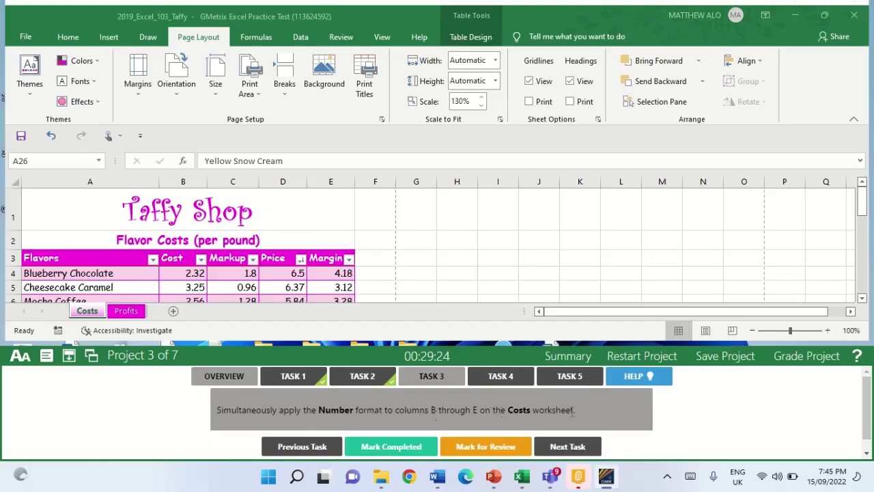
{"action": "left_click", "coordinate": [866, 200]}
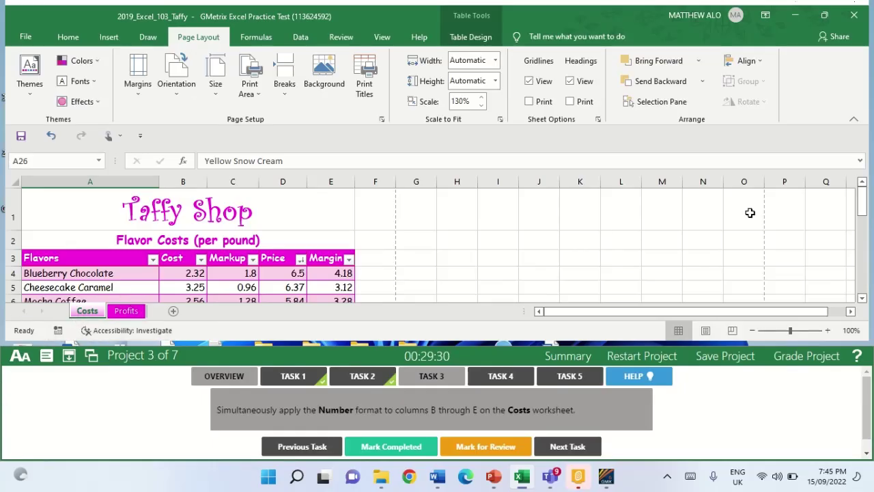
{"action": "left_click_drag", "start_coordinate": [864, 204], "coordinate": [864, 217]}
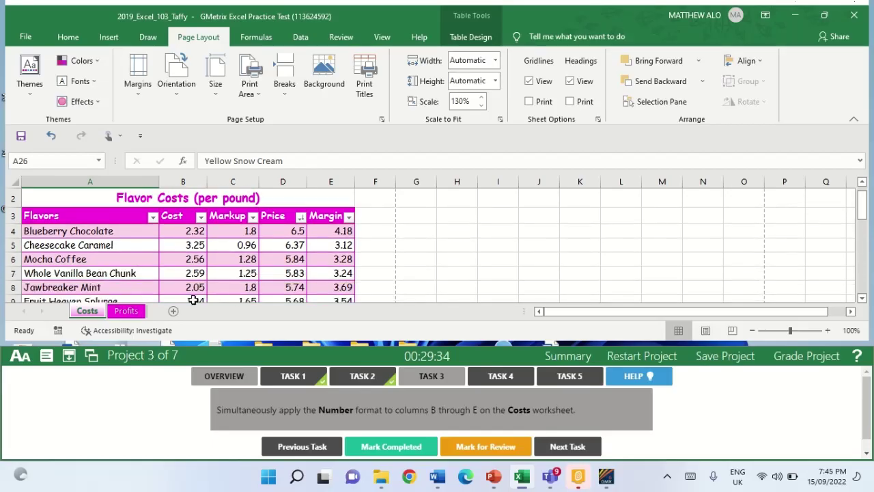
{"action": "left_click_drag", "start_coordinate": [172, 231], "coordinate": [327, 287]}
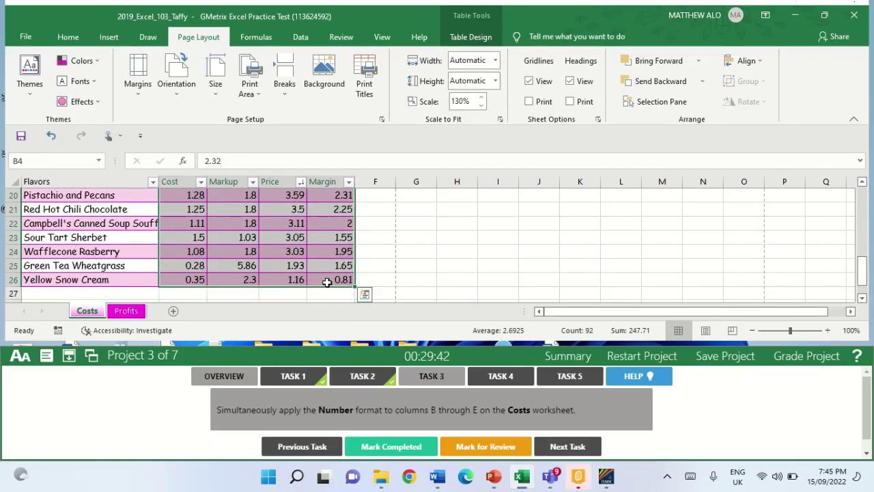
{"action": "left_click", "coordinate": [71, 37]}
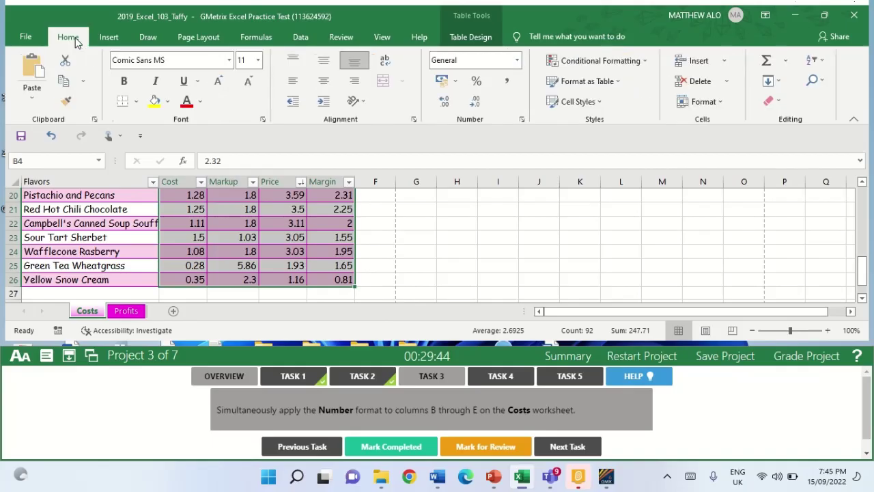
{"action": "left_click", "coordinate": [522, 121]}
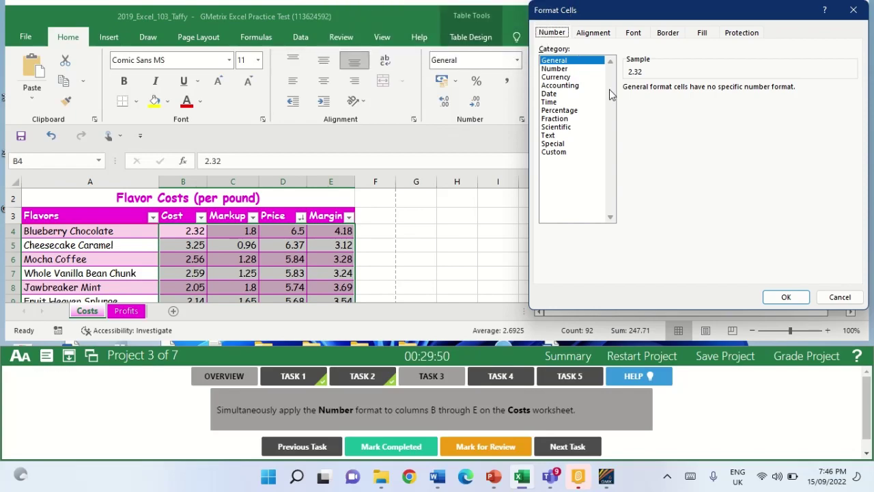
{"action": "left_click", "coordinate": [555, 68]}
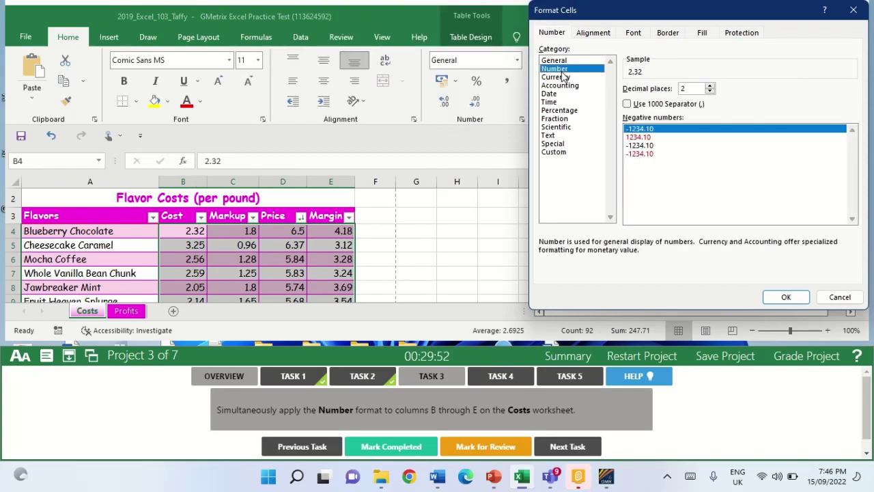
{"action": "left_click", "coordinate": [786, 298]}
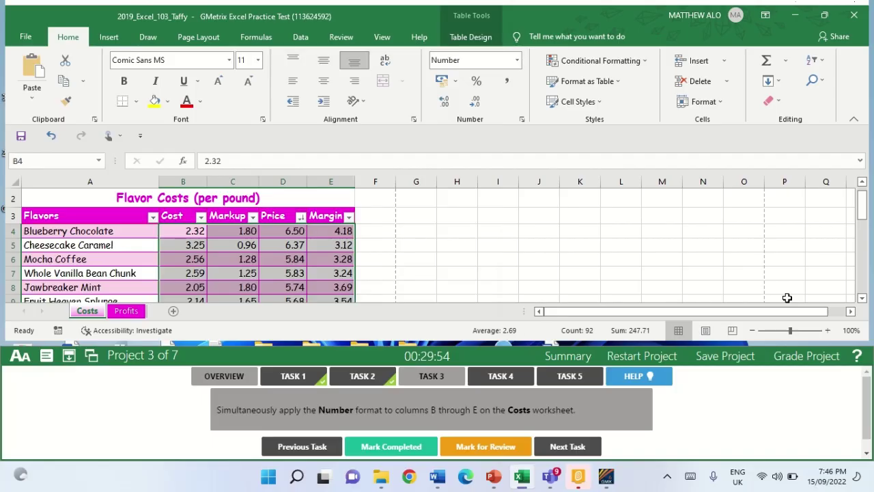
{"action": "left_click", "coordinate": [513, 254]}
Mark Task 3 of Project 3 completed and move on to Task 4.
{"action": "left_click", "coordinate": [425, 381]}
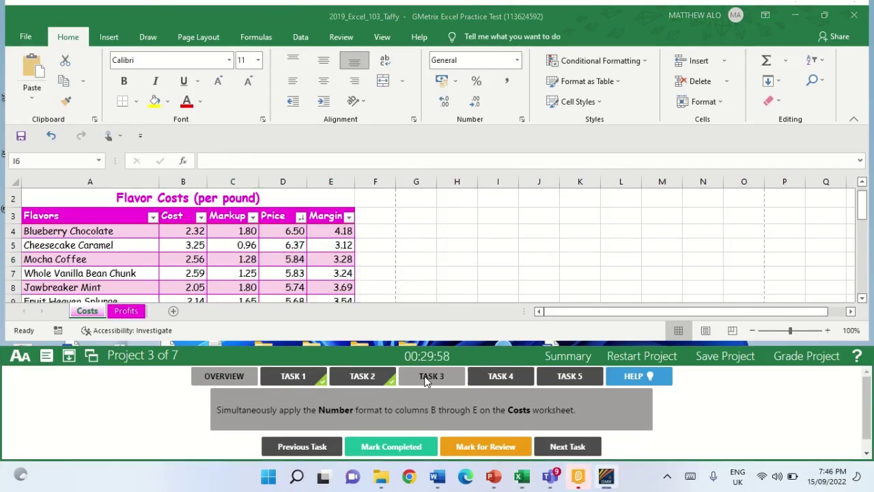
{"action": "left_click", "coordinate": [392, 447]}
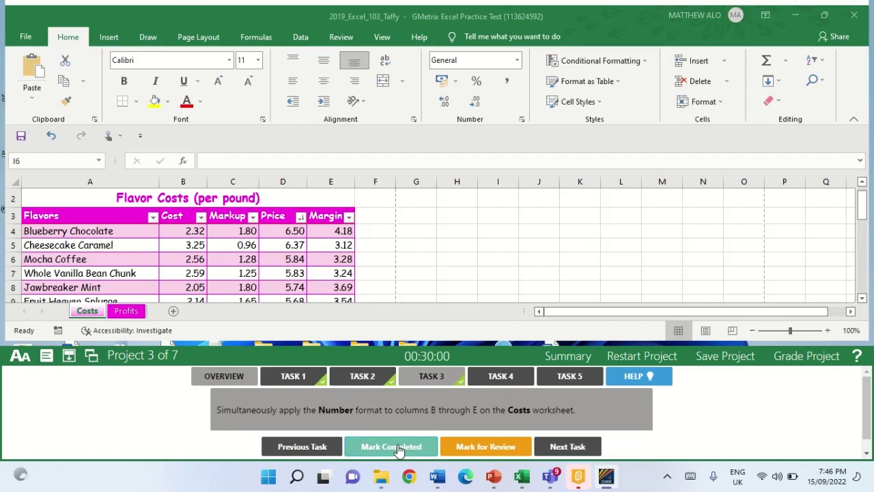
{"action": "left_click", "coordinate": [501, 377]}
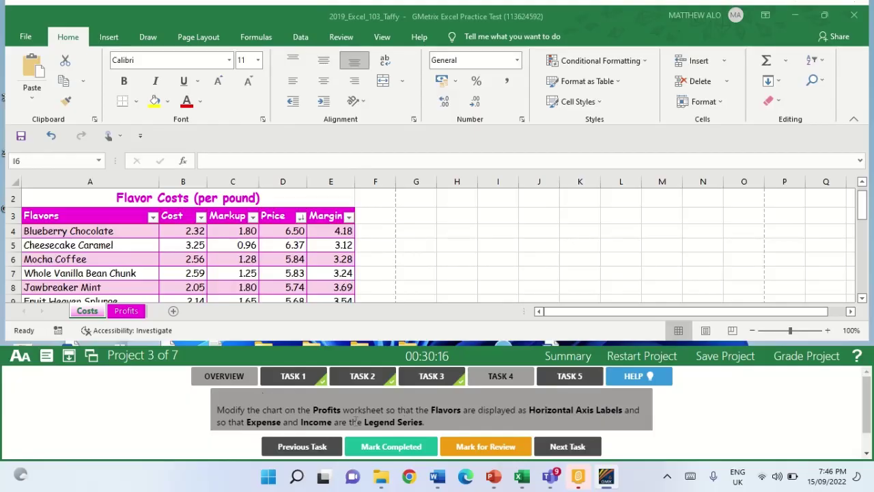
Switch the row and column data of the chart on the Profits worksheet so Flavors are the horizontal axis labels and Expense and Income the legend series.
{"action": "left_click", "coordinate": [122, 311]}
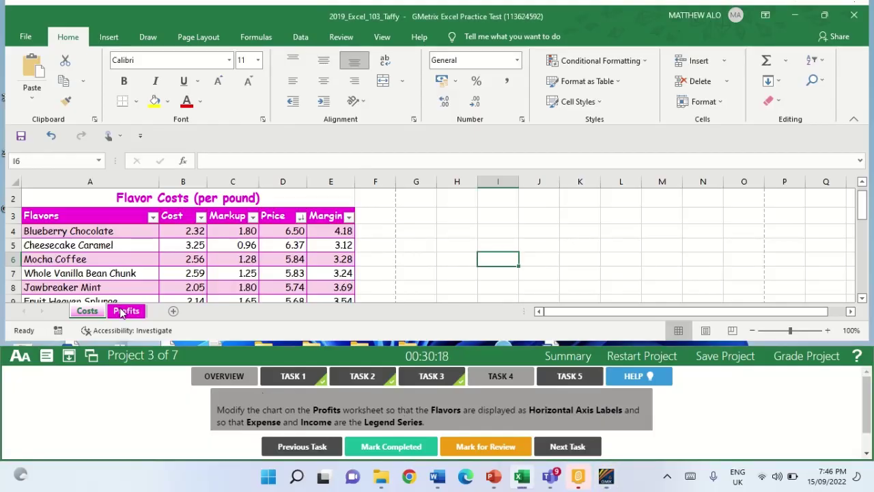
{"action": "left_click", "coordinate": [122, 312]}
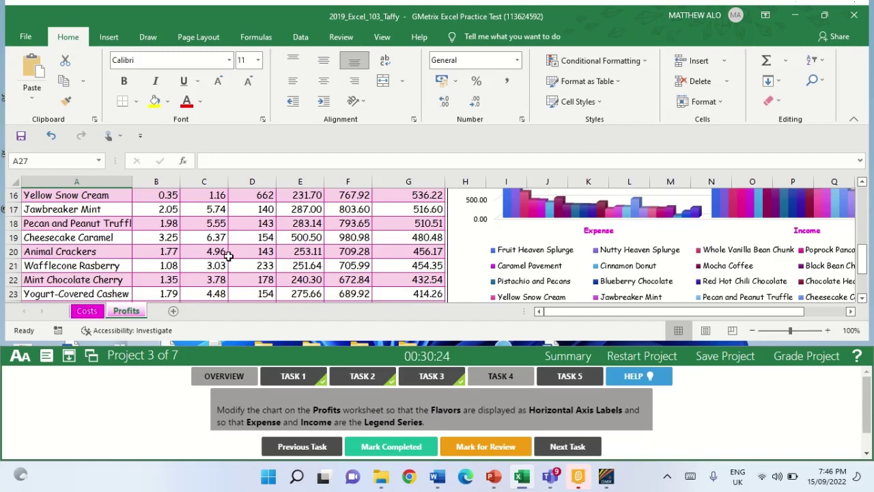
{"action": "left_click", "coordinate": [462, 235]}
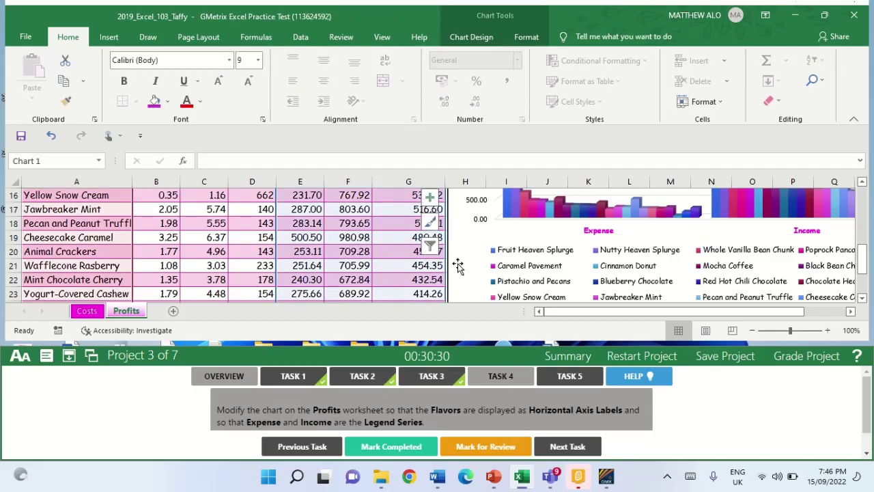
{"action": "left_click", "coordinate": [471, 38]}
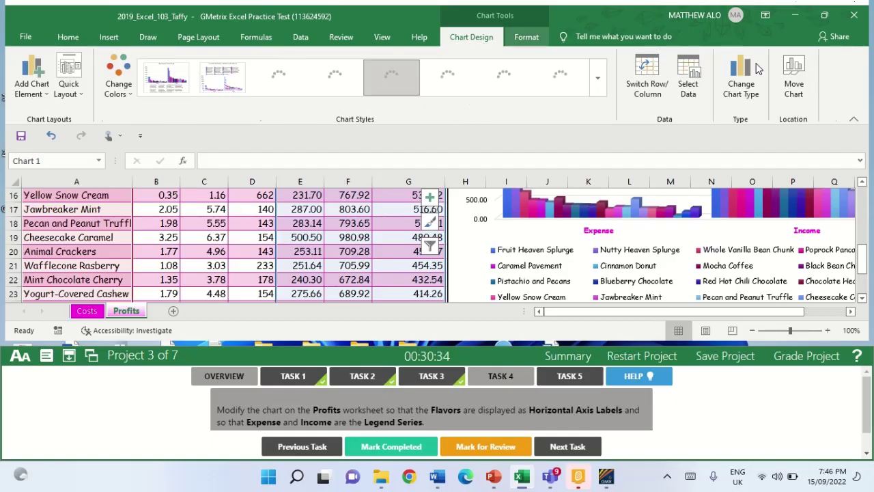
{"action": "left_click", "coordinate": [652, 84]}
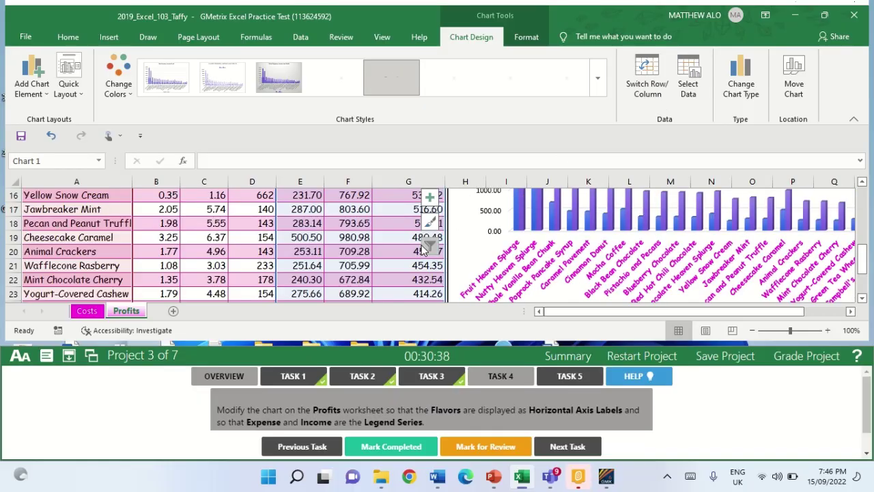
{"action": "left_click", "coordinate": [199, 279]}
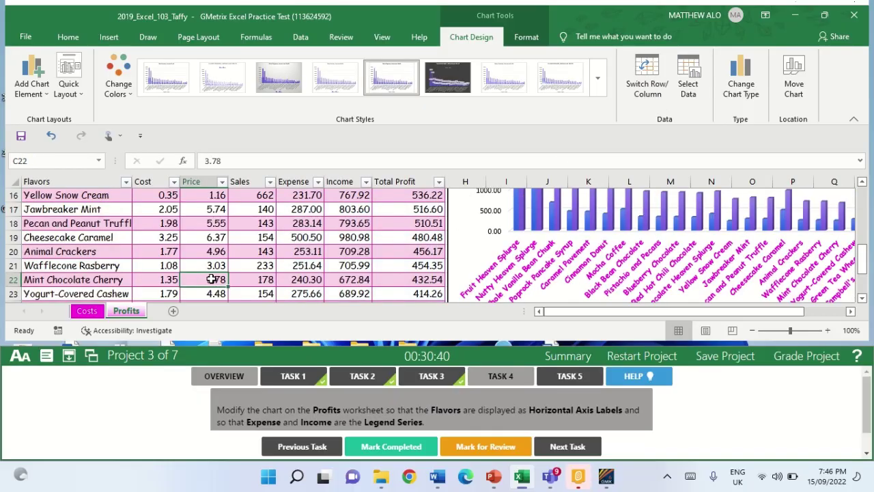
Mark Task 4 of Project 3 completed and move on to Task 5.
{"action": "left_click", "coordinate": [500, 378]}
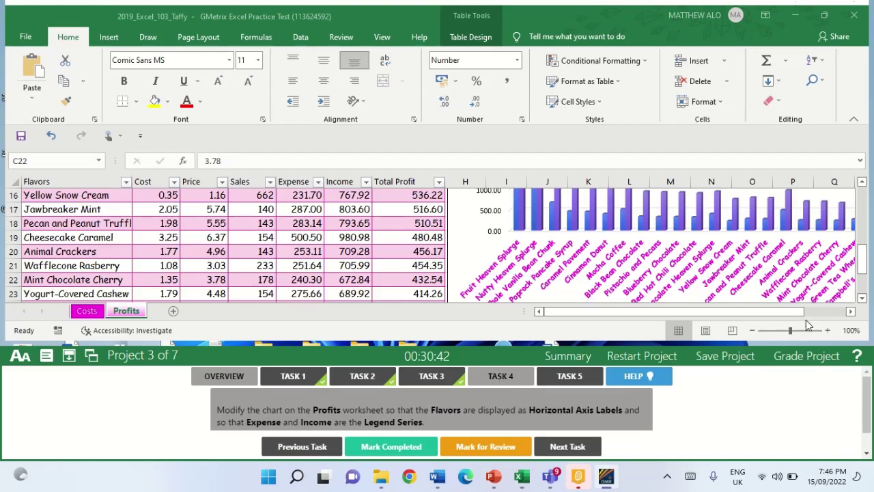
{"action": "left_click", "coordinate": [862, 255]}
{"action": "left_click_drag", "start_coordinate": [863, 256], "coordinate": [863, 191]}
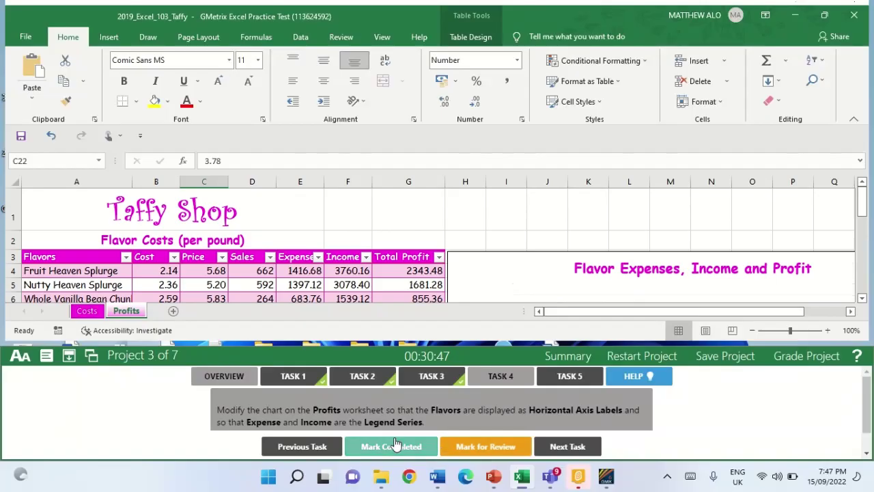
{"action": "left_click", "coordinate": [396, 446]}
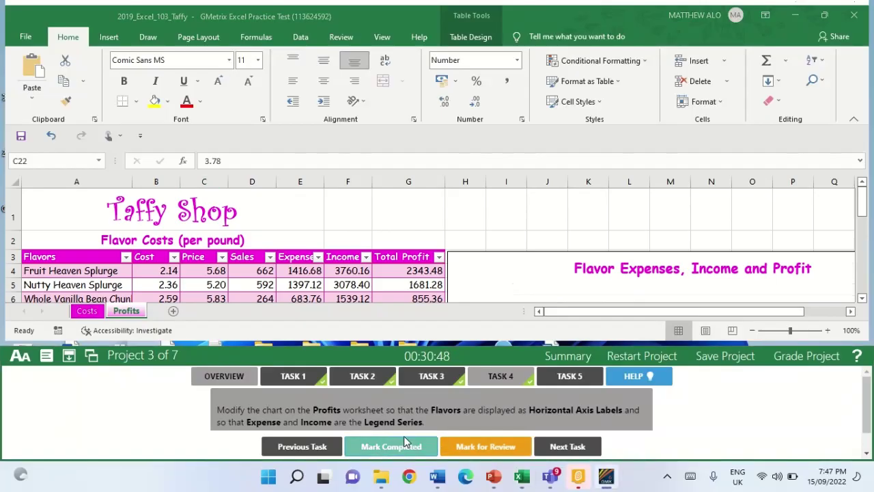
{"action": "left_click", "coordinate": [576, 378]}
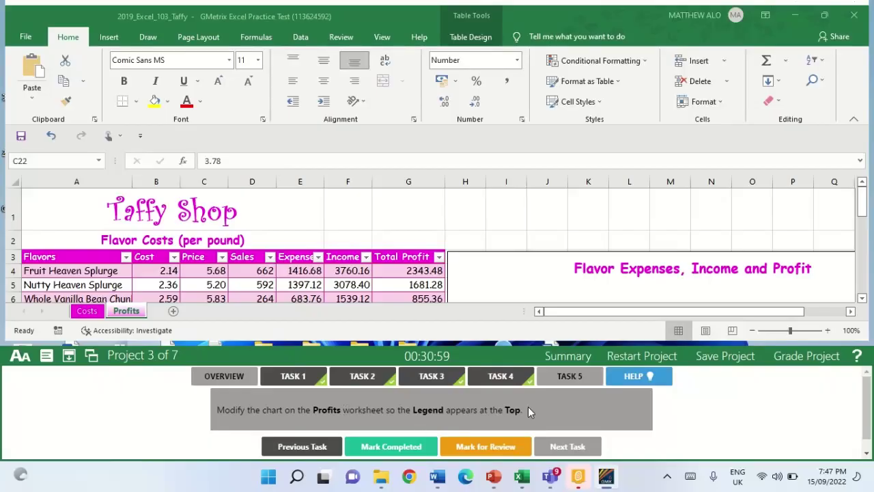
Place the legend of the Flavor Expenses, Income and Profit chart on the Profits worksheet at the Top.
{"action": "left_click", "coordinate": [134, 315]}
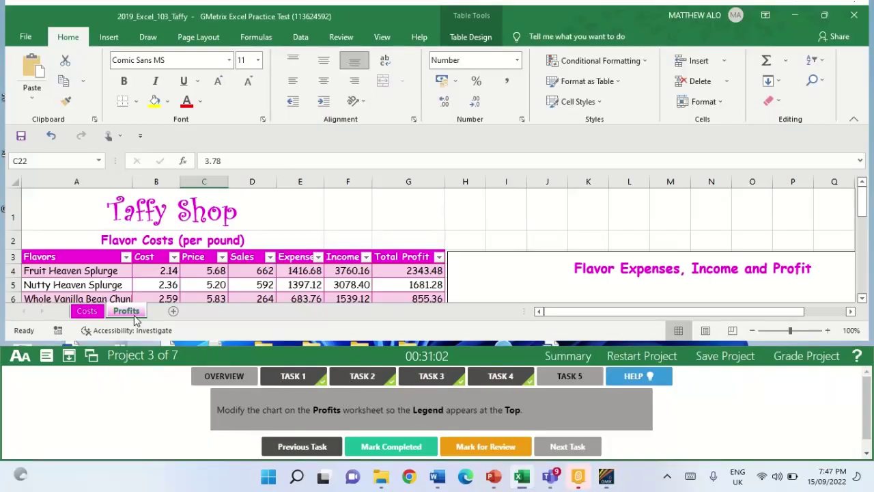
{"action": "left_click", "coordinate": [577, 252]}
{"action": "left_click_drag", "start_coordinate": [864, 201], "coordinate": [871, 213]}
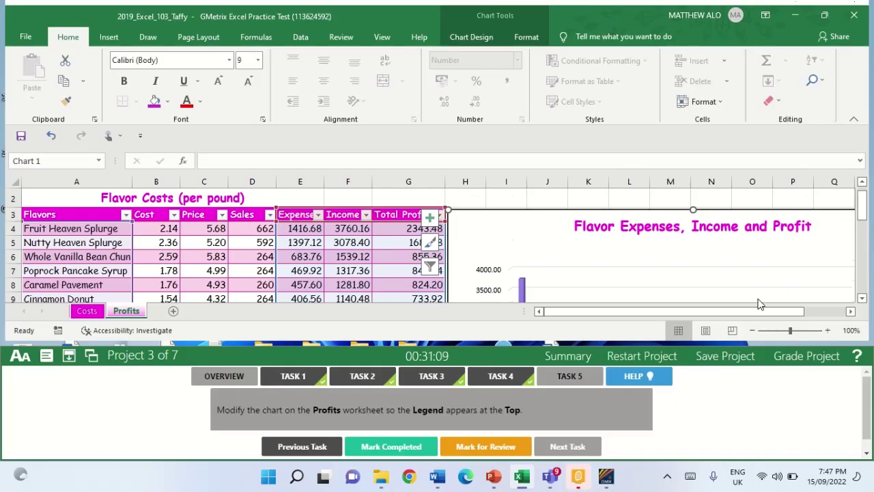
{"action": "left_click_drag", "start_coordinate": [757, 313], "coordinate": [786, 314]}
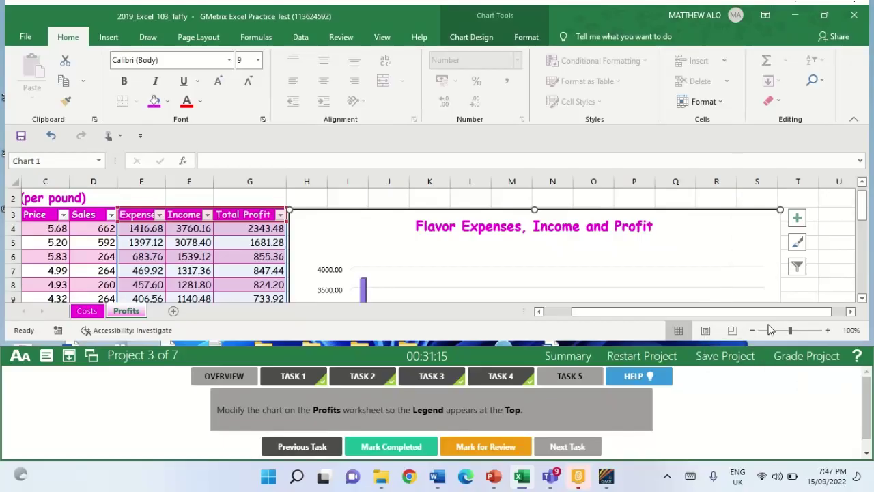
{"action": "left_click", "coordinate": [797, 218]}
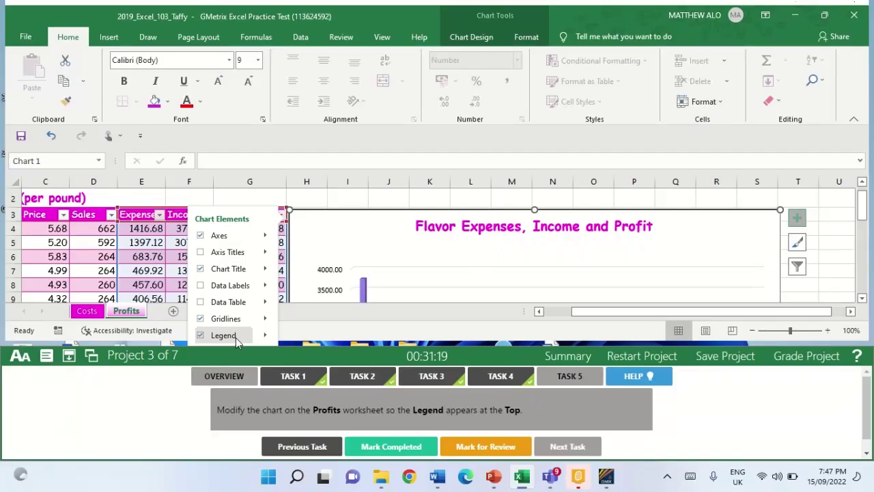
{"action": "left_click", "coordinate": [264, 336]}
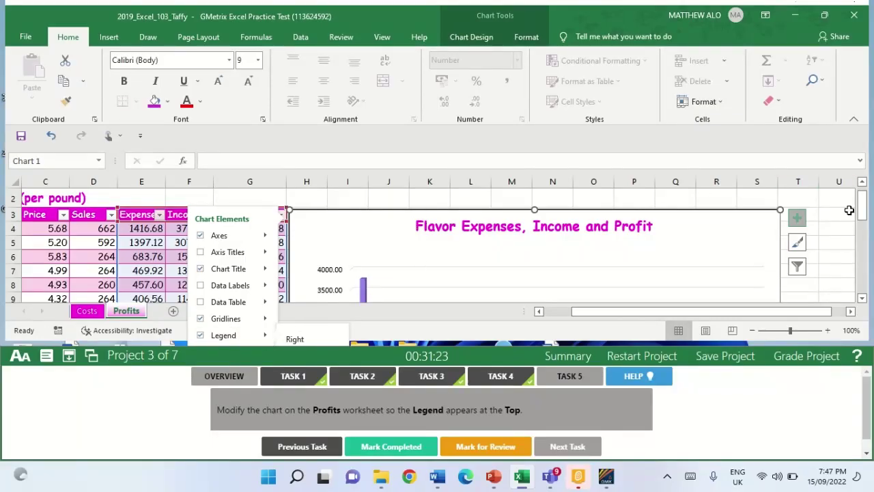
{"action": "left_click_drag", "start_coordinate": [864, 206], "coordinate": [869, 231]}
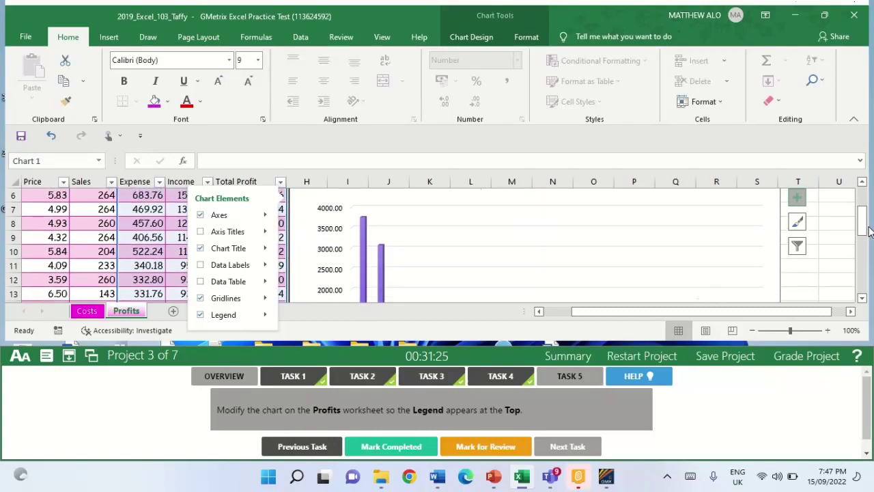
{"action": "left_click", "coordinate": [266, 314]}
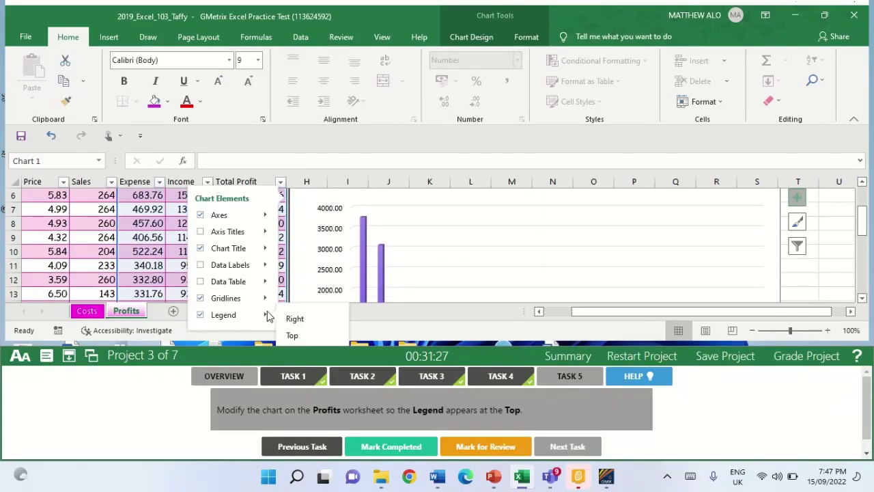
{"action": "left_click", "coordinate": [294, 337]}
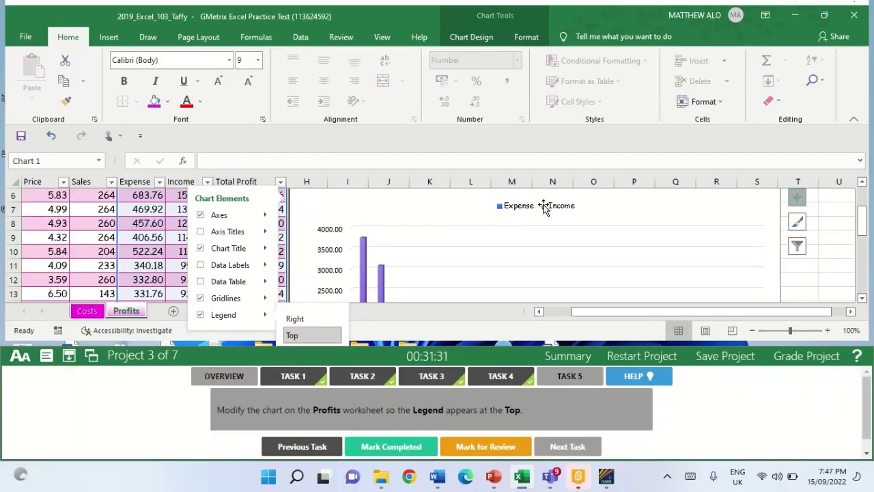
{"action": "left_click", "coordinate": [838, 209]}
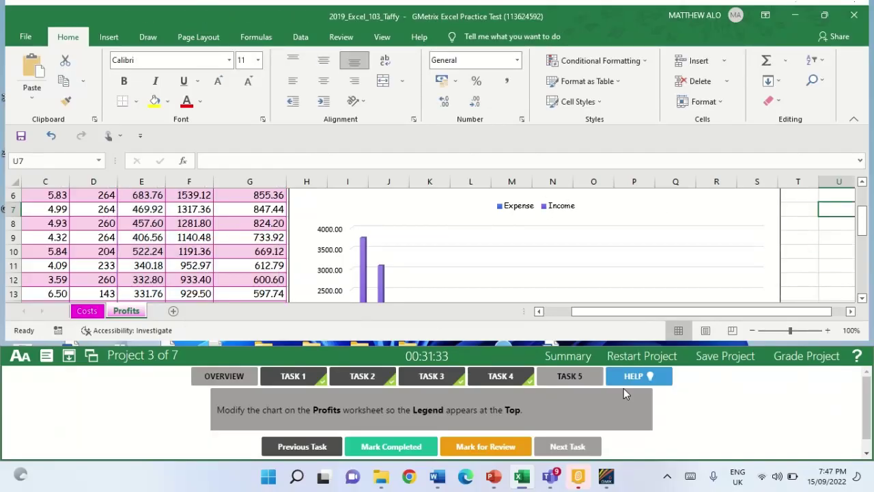
Mark Task 5 completed, grade Project 3 and continue to Project 4.
{"action": "left_click", "coordinate": [400, 447]}
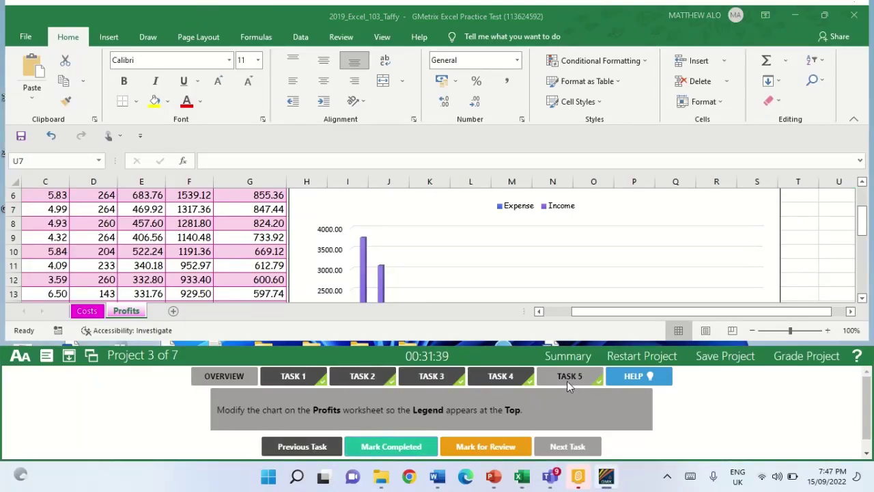
{"action": "left_click", "coordinate": [812, 362]}
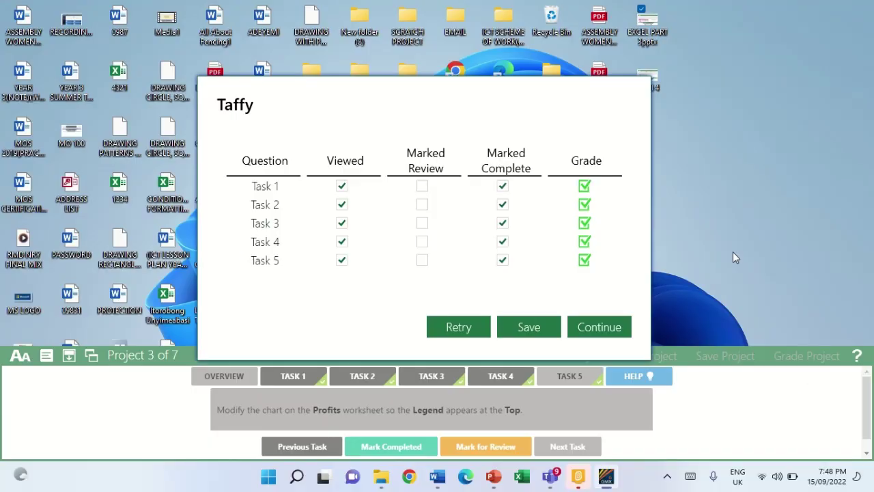
{"action": "left_click", "coordinate": [602, 328]}
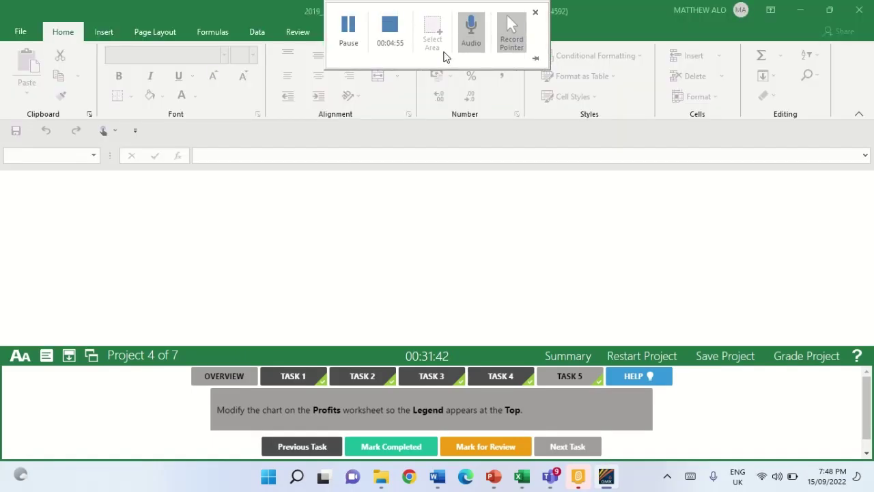
{"action": "mouse_move", "coordinate": [402, 15]}
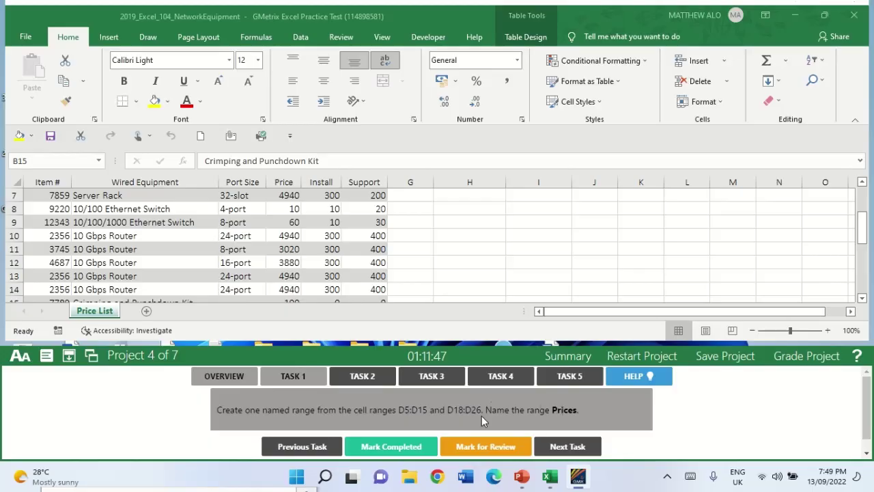
Create one workbook-scoped named range called Prices from cells D5:D15 and D18:D26 on the Price List worksheet.
{"action": "scroll", "coordinate": [171, 253], "scroll_direction": "up", "scroll_amount": 2}
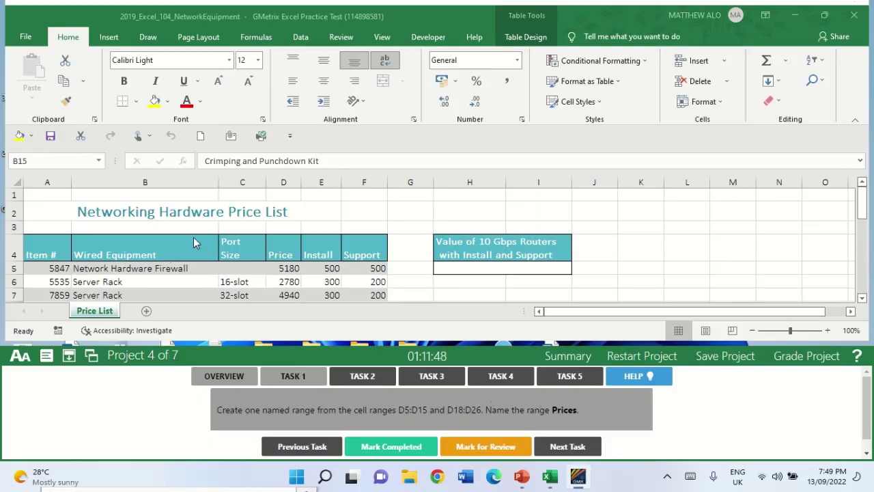
{"action": "left_click", "coordinate": [288, 268]}
{"action": "mouse_move", "coordinate": [288, 269]}
{"action": "left_mouse_down"}
{"action": "mouse_move", "coordinate": [290, 295]}
{"action": "mouse_move", "coordinate": [292, 276]}
{"action": "mouse_move", "coordinate": [280, 266]}
{"action": "mouse_move", "coordinate": [285, 340]}
{"action": "mouse_move", "coordinate": [291, 279]}
{"action": "left_mouse_up"}
{"action": "scroll", "coordinate": [289, 232], "scroll_direction": "up", "scroll_amount": 3}
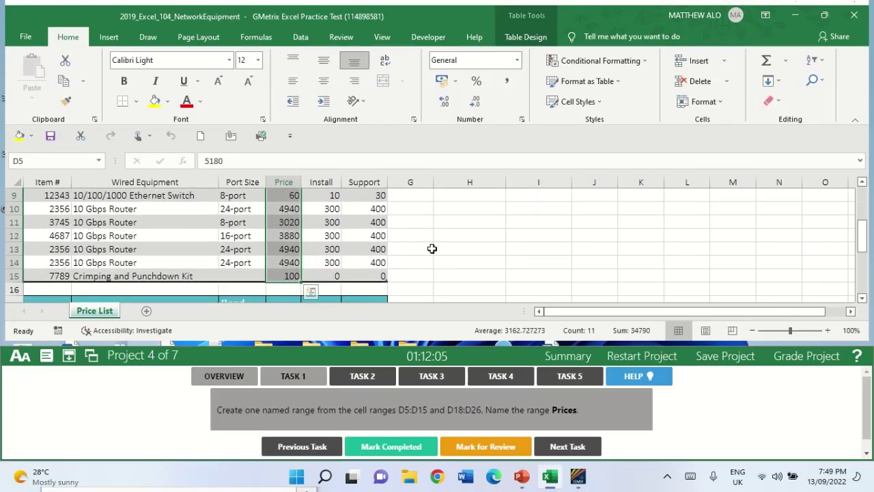
{"action": "left_click_drag", "start_coordinate": [854, 236], "coordinate": [855, 258]}
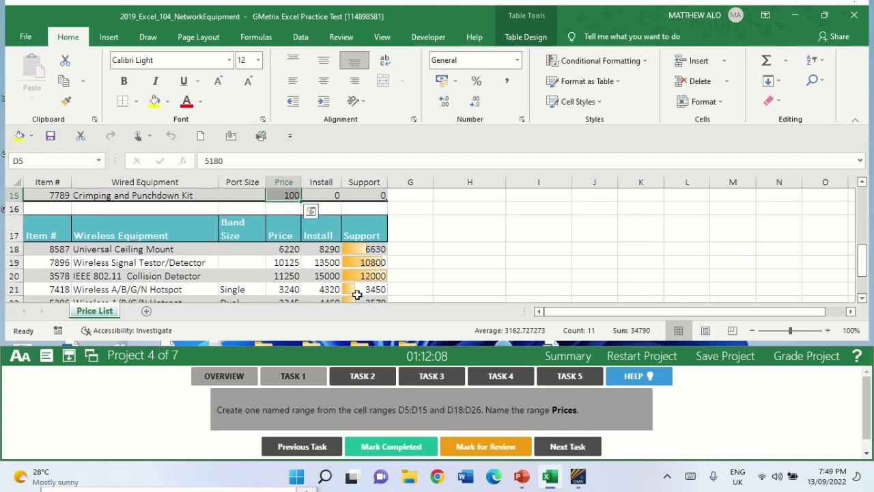
{"action": "left_click", "coordinate": [286, 248], "text": "ctrl"}
{"action": "left_click_drag", "start_coordinate": [285, 248], "coordinate": [285, 276]}
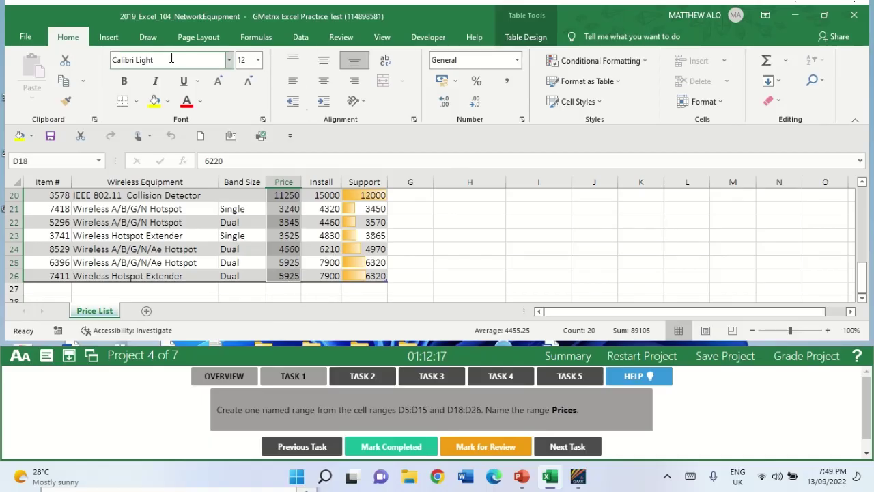
{"action": "left_click", "coordinate": [255, 38]}
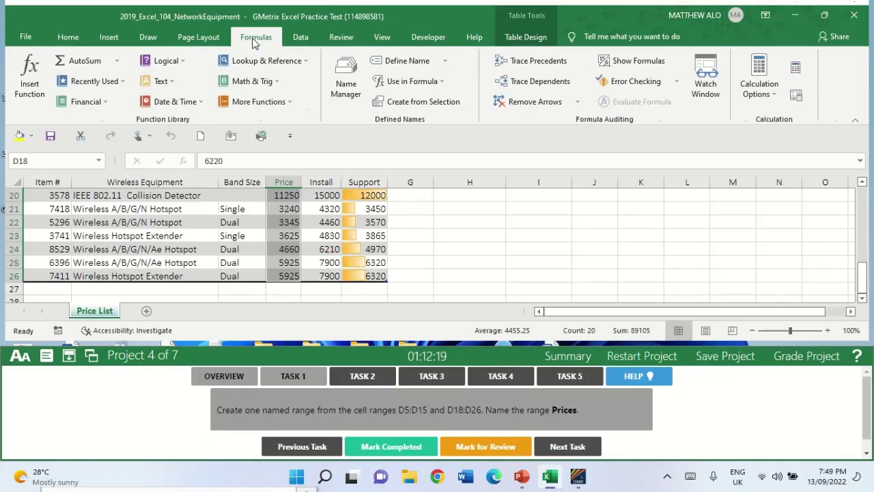
{"action": "left_click", "coordinate": [351, 73]}
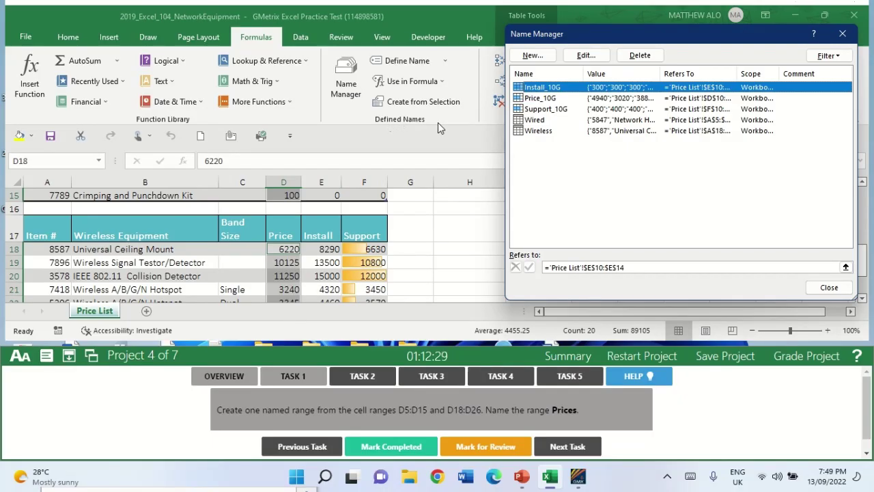
{"action": "left_click", "coordinate": [531, 58]}
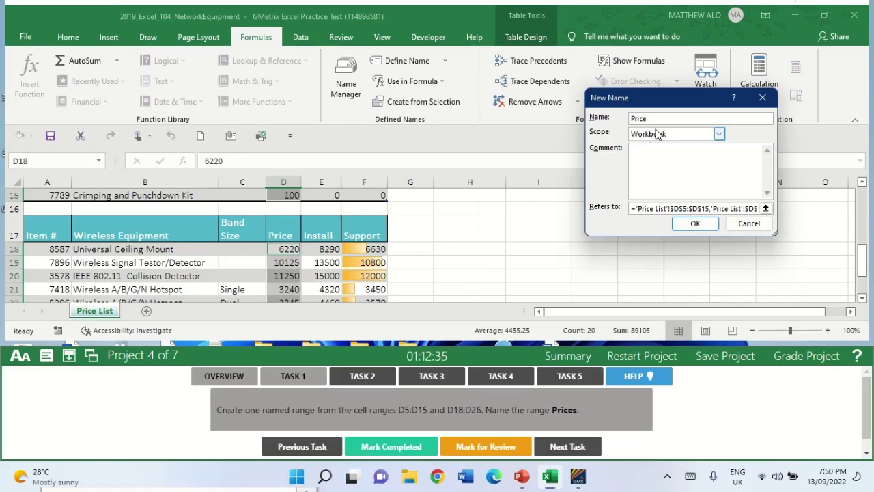
{"action": "type", "text": "s"}
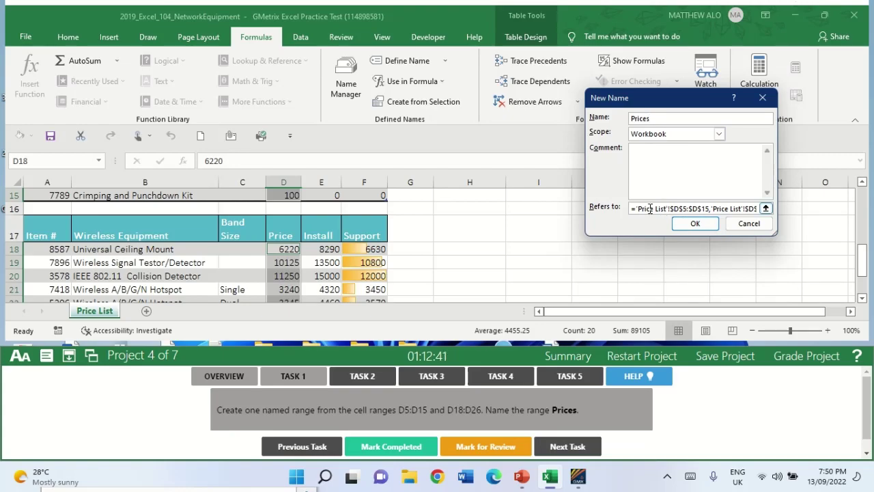
{"action": "left_click", "coordinate": [689, 224]}
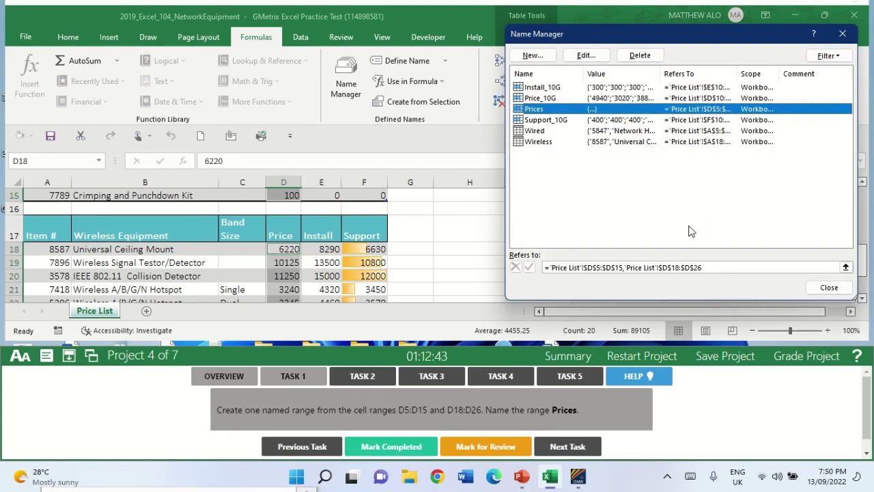
{"action": "left_click", "coordinate": [829, 287]}
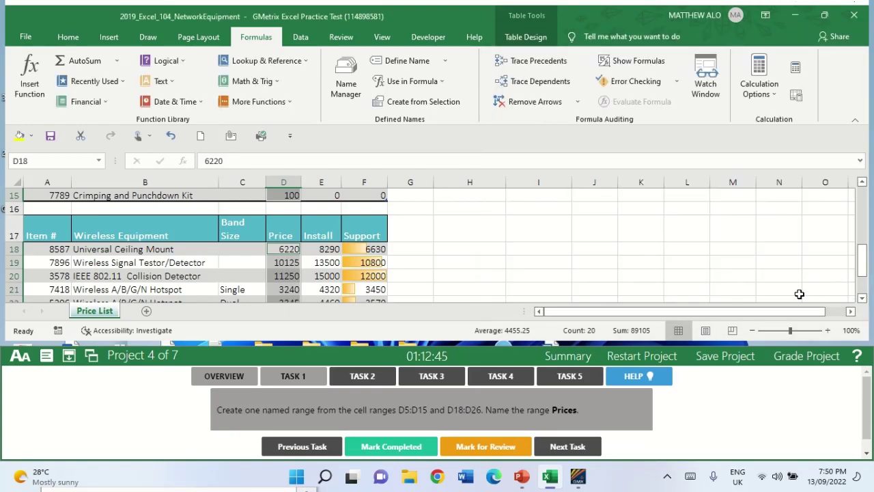
Mark Task 1 of Project 4 completed and move on to Task 2.
{"action": "left_click", "coordinate": [362, 376]}
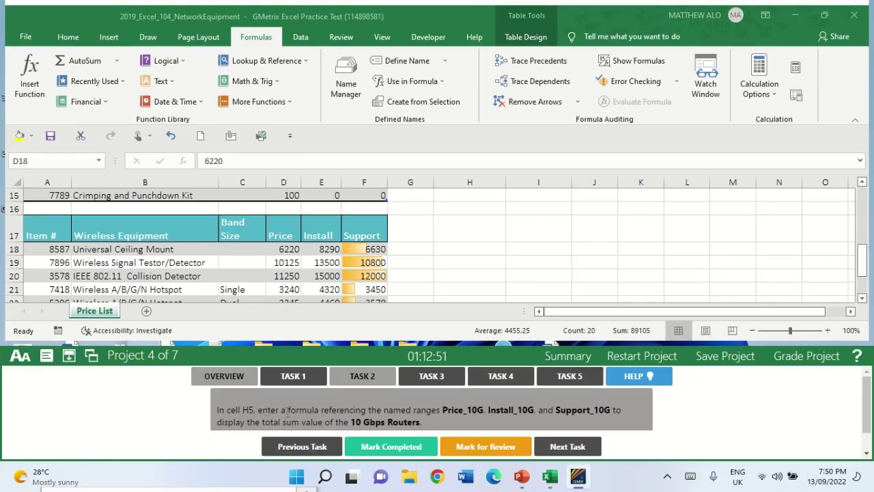
{"action": "left_click", "coordinate": [309, 376]}
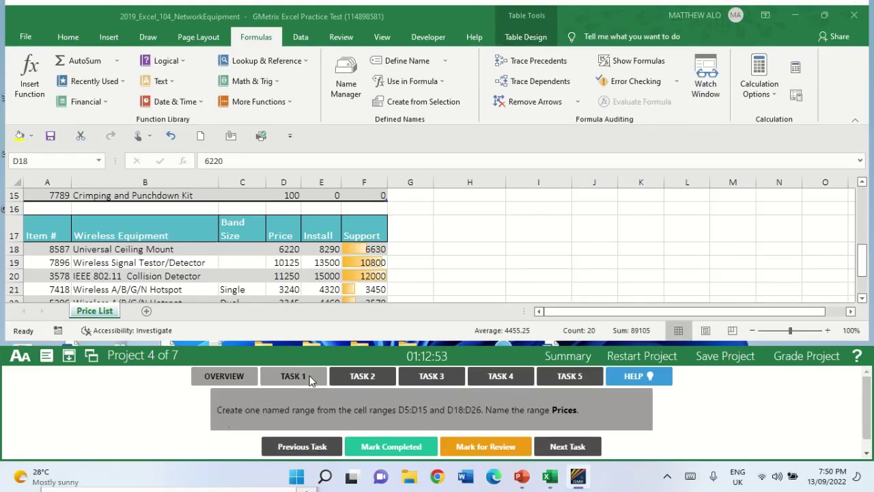
{"action": "left_click", "coordinate": [392, 448]}
{"action": "left_click", "coordinate": [364, 376]}
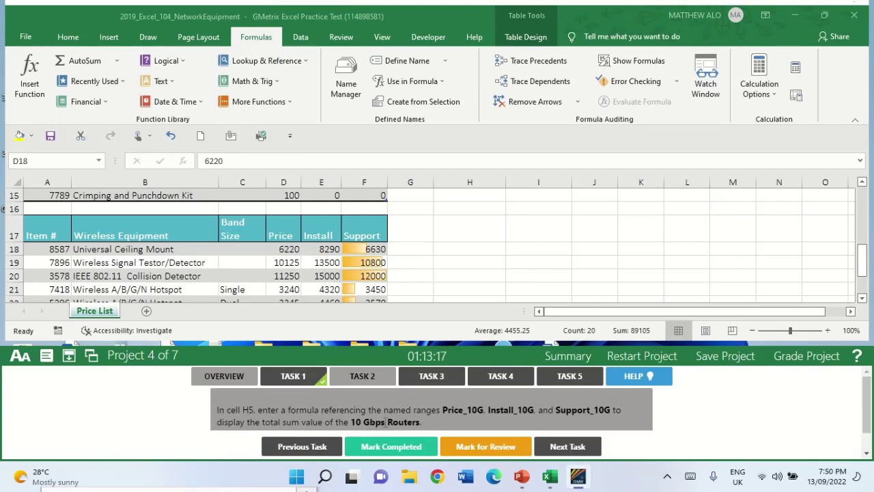
Enter the formula =SUM(Price_10G,Install_10G,Support_10G) in cell H5 of the Price List worksheet.
{"action": "scroll", "coordinate": [419, 257], "scroll_direction": "up", "scroll_amount": 3}
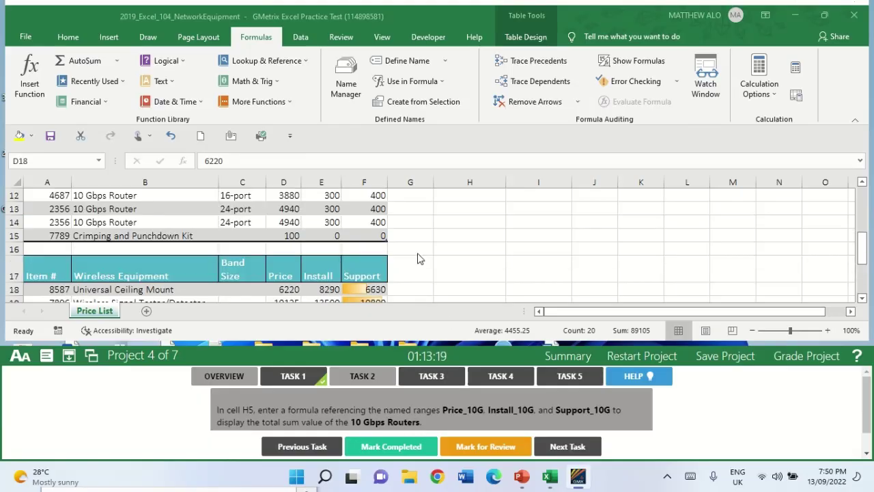
{"action": "scroll", "coordinate": [419, 257], "scroll_direction": "up", "scroll_amount": 2}
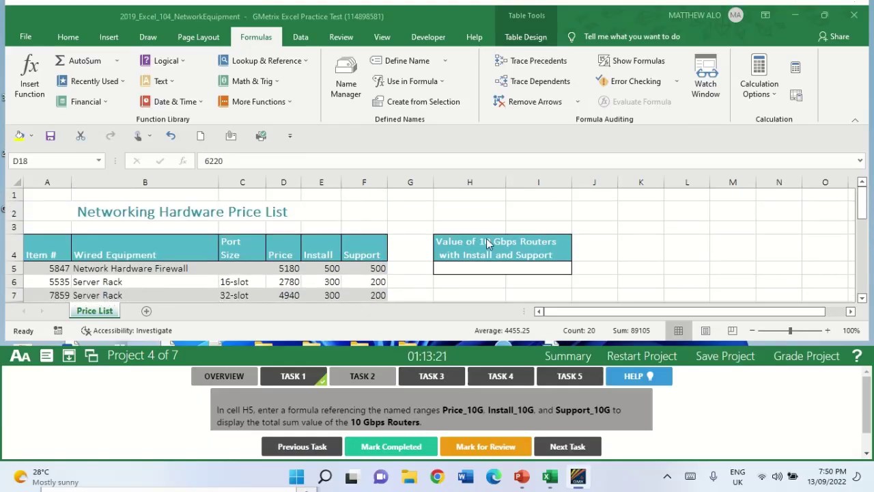
{"action": "left_click", "coordinate": [499, 269]}
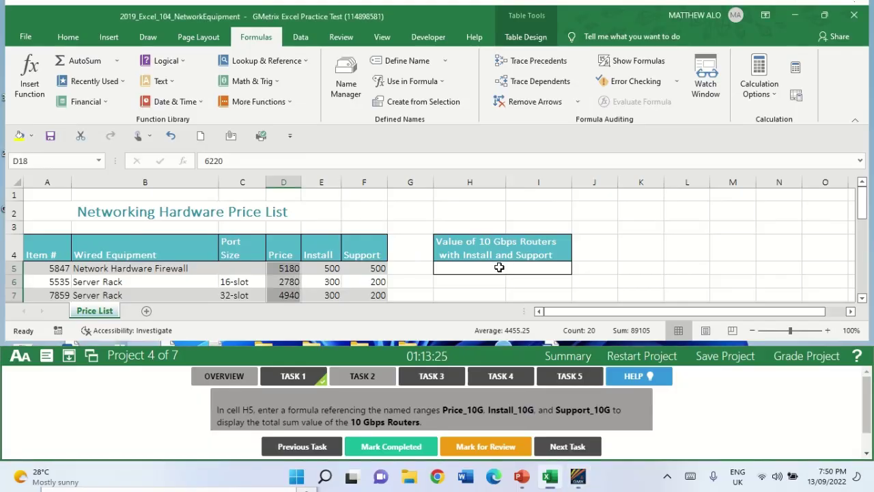
{"action": "left_click", "coordinate": [500, 267]}
{"action": "type", "text": "=s"}
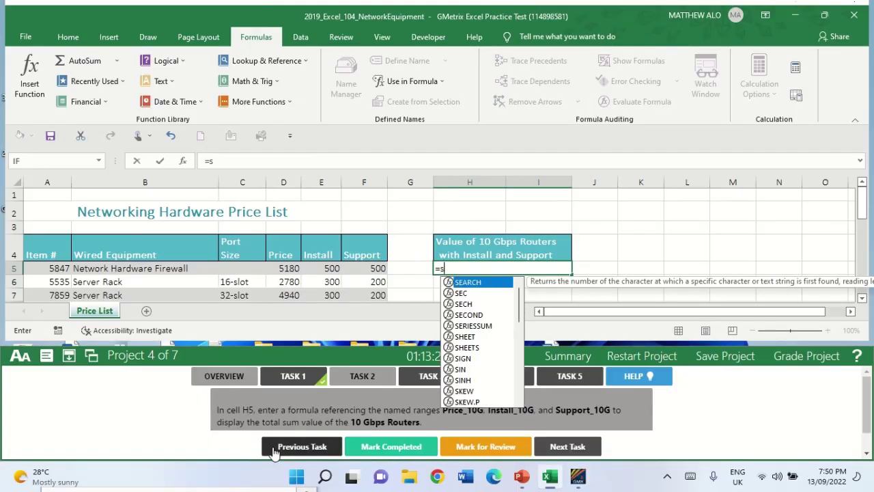
{"action": "type", "text": "um("}
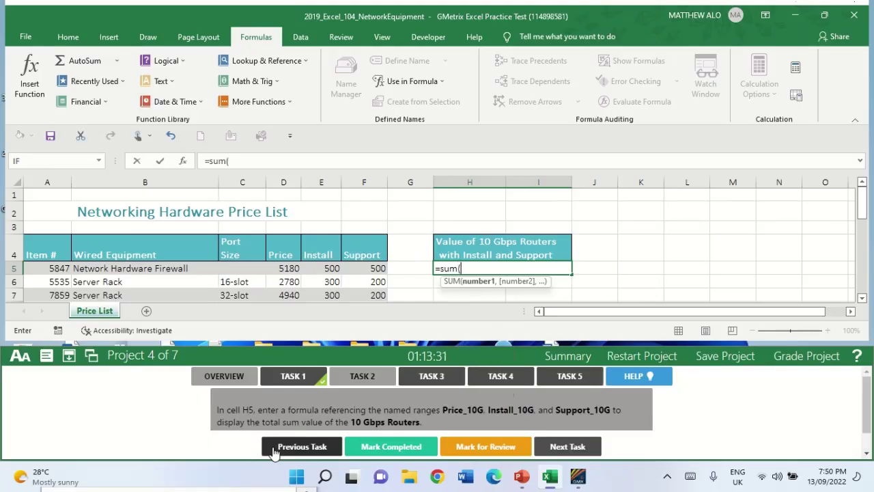
{"action": "type", "text": "Pri"}
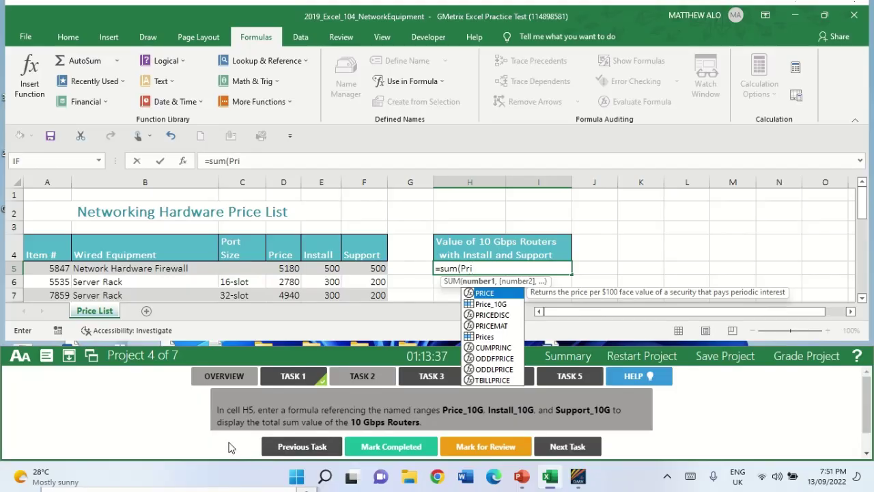
{"action": "left_click", "coordinate": [495, 303]}
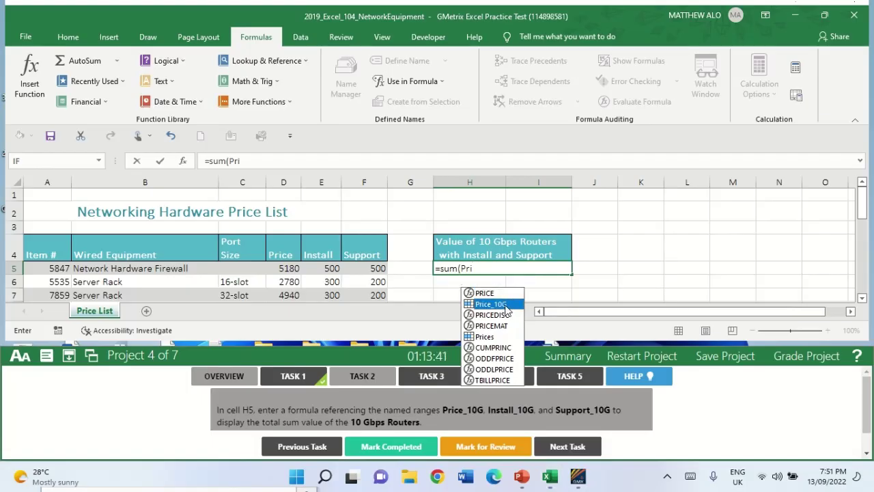
{"action": "double_click", "coordinate": [500, 302]}
{"action": "type", "text": ","}
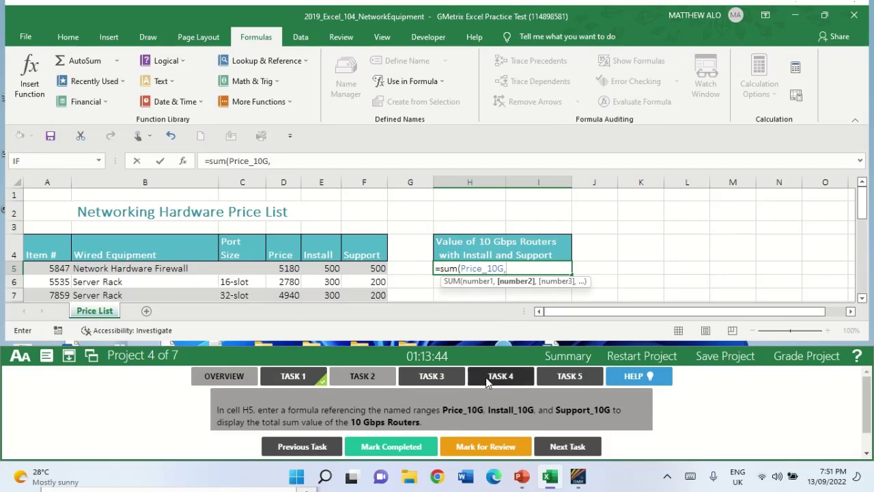
{"action": "type", "text": "In"}
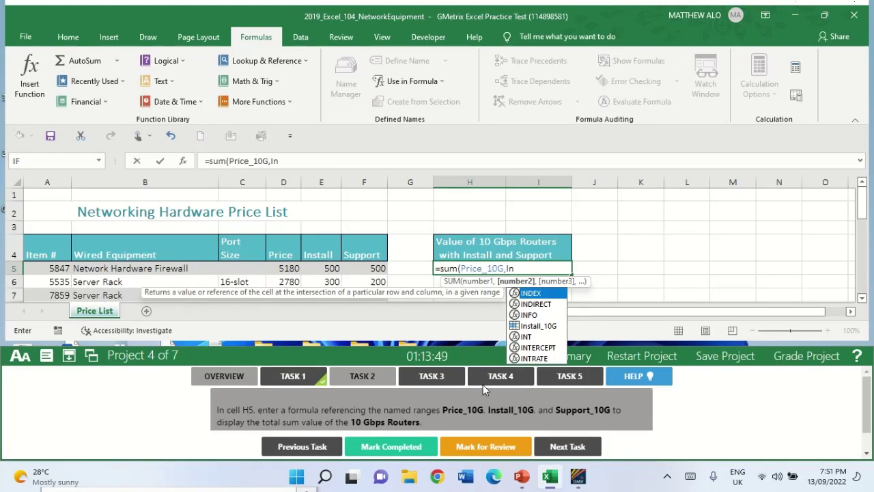
{"action": "double_click", "coordinate": [538, 325]}
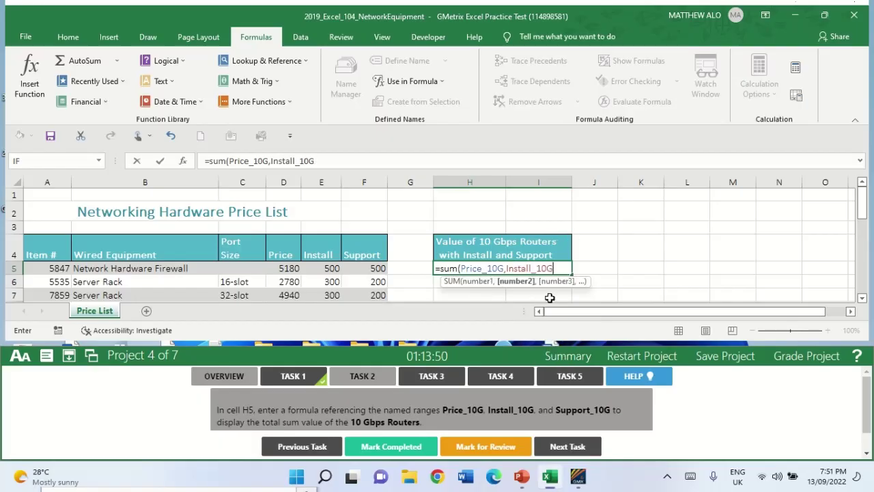
{"action": "type", "text": ","}
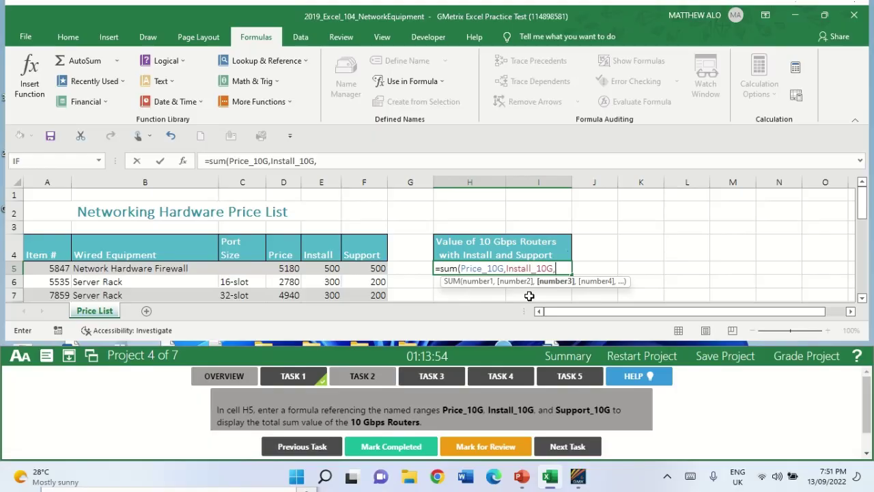
{"action": "type", "text": "Su"}
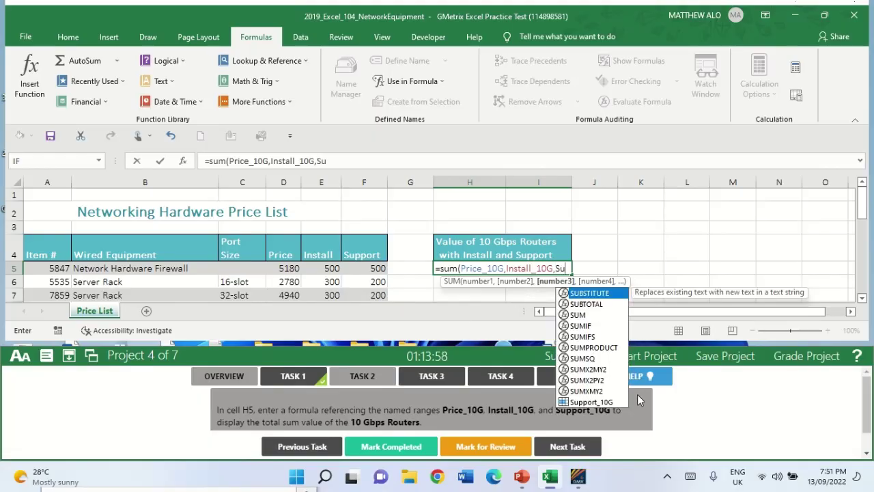
{"action": "left_click", "coordinate": [601, 402]}
{"action": "double_click", "coordinate": [601, 402]}
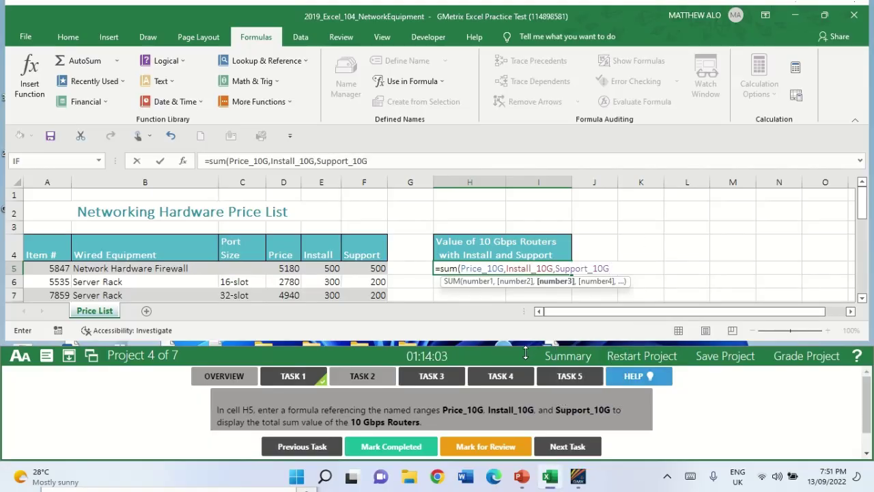
{"action": "type", "text": ")"}
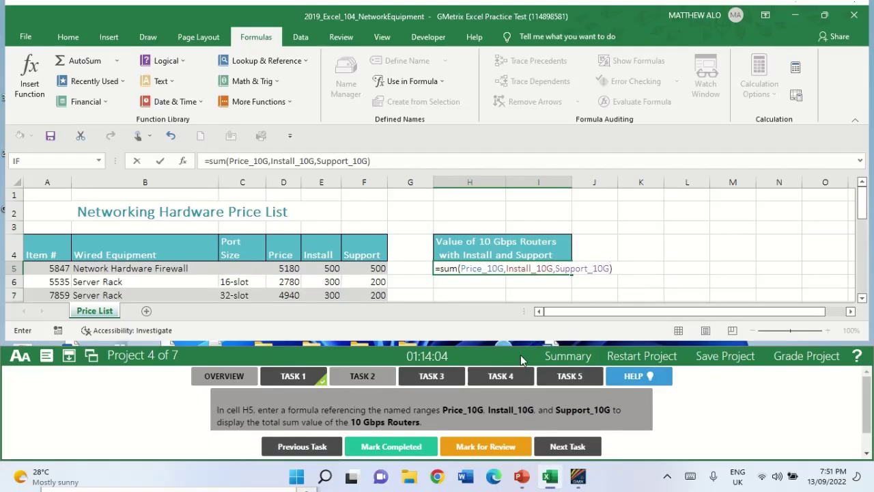
{"action": "key", "text": "Return"}
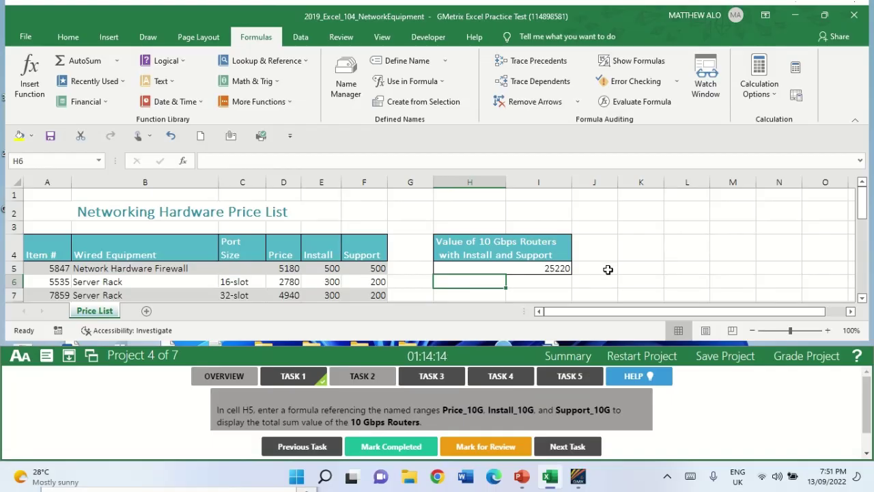
{"action": "left_click", "coordinate": [608, 269]}
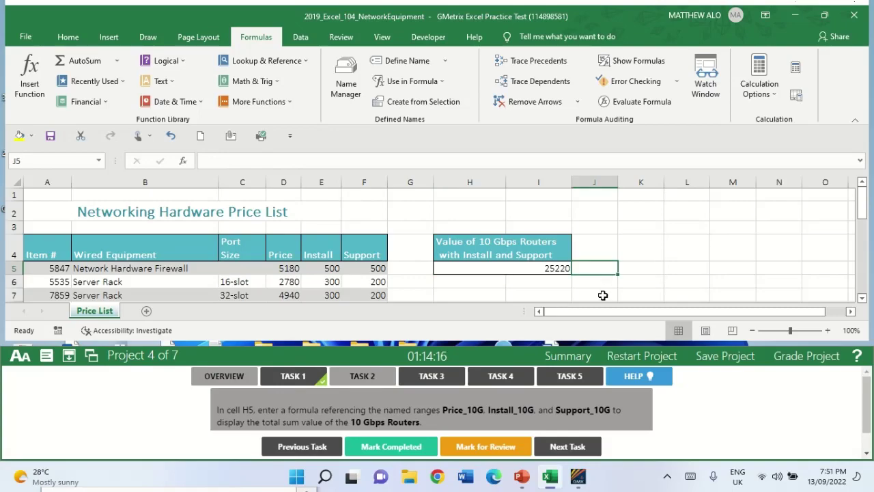
Check the formula in cell H5, mark Task 2 completed and move on to Task 3.
{"action": "left_click", "coordinate": [374, 379]}
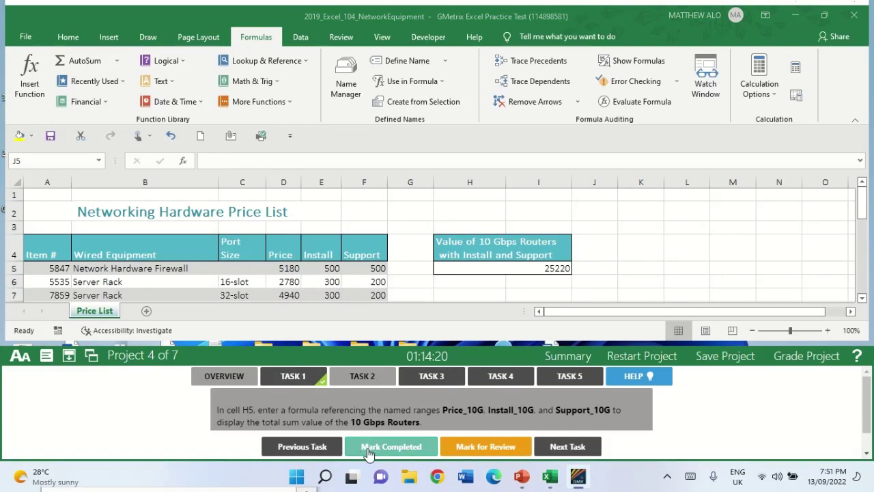
{"action": "left_click", "coordinate": [527, 266]}
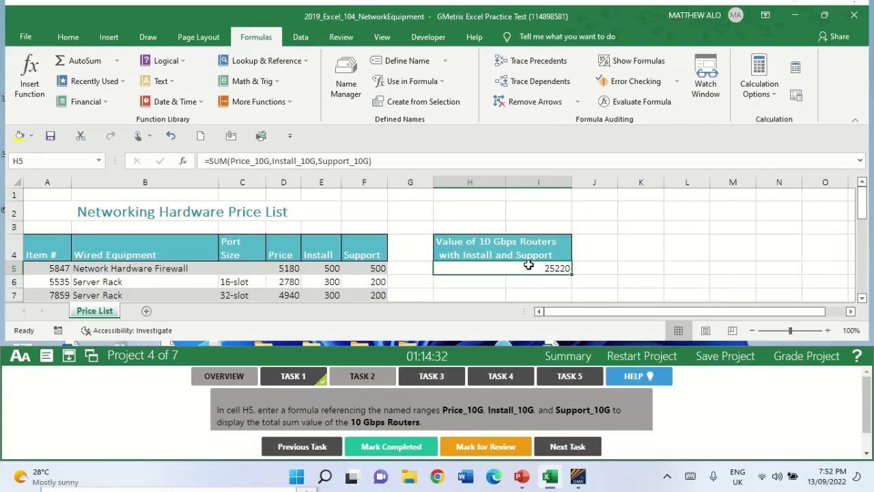
{"action": "left_click", "coordinate": [534, 292]}
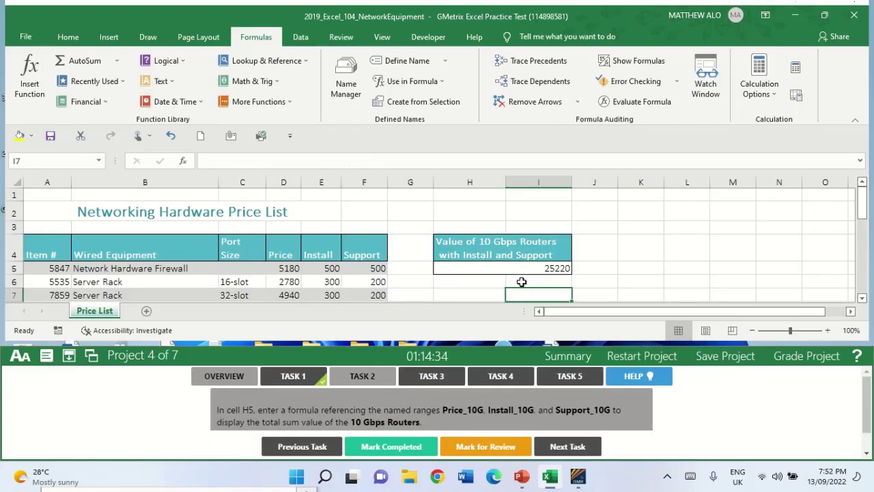
{"action": "left_click", "coordinate": [523, 269]}
{"action": "left_click", "coordinate": [456, 287]}
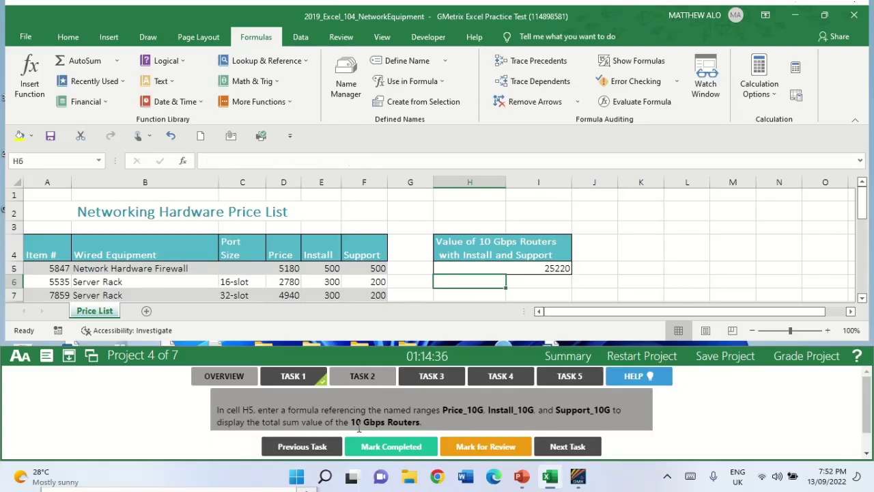
{"action": "left_click", "coordinate": [376, 447]}
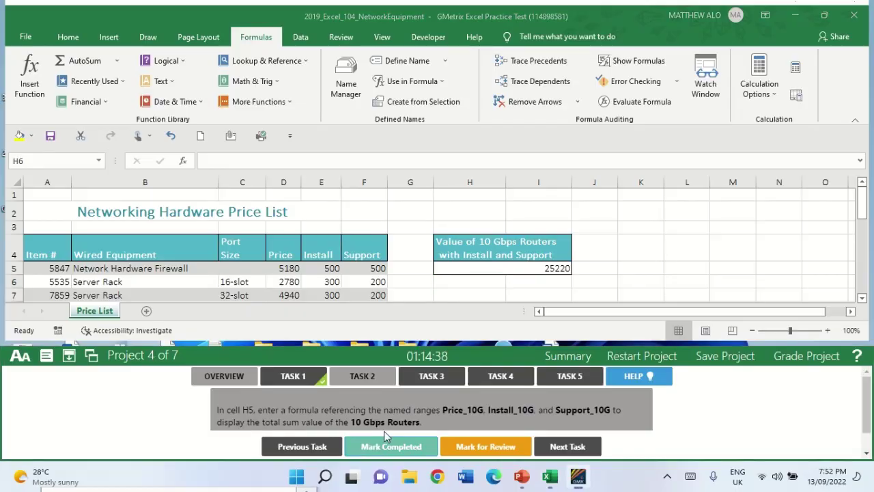
{"action": "left_click", "coordinate": [447, 376]}
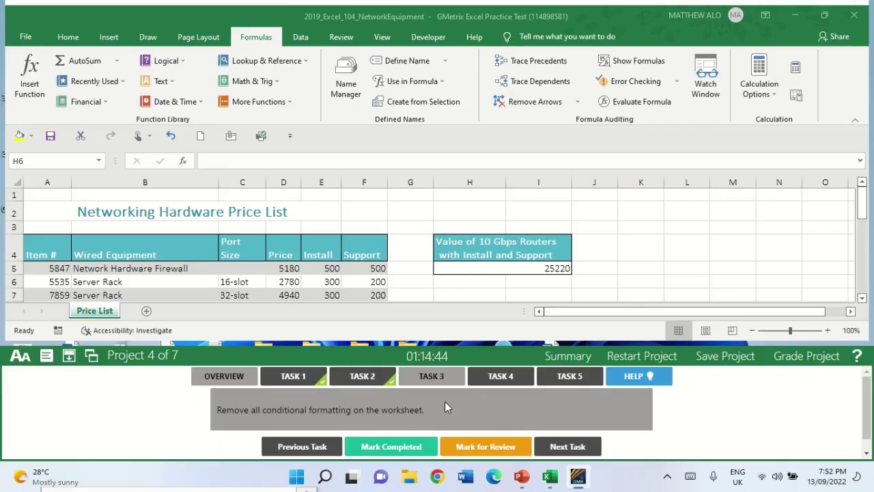
Clear the conditional formatting rules from the entire Price List sheet and mark Task 3 completed.
{"action": "left_click", "coordinate": [78, 37]}
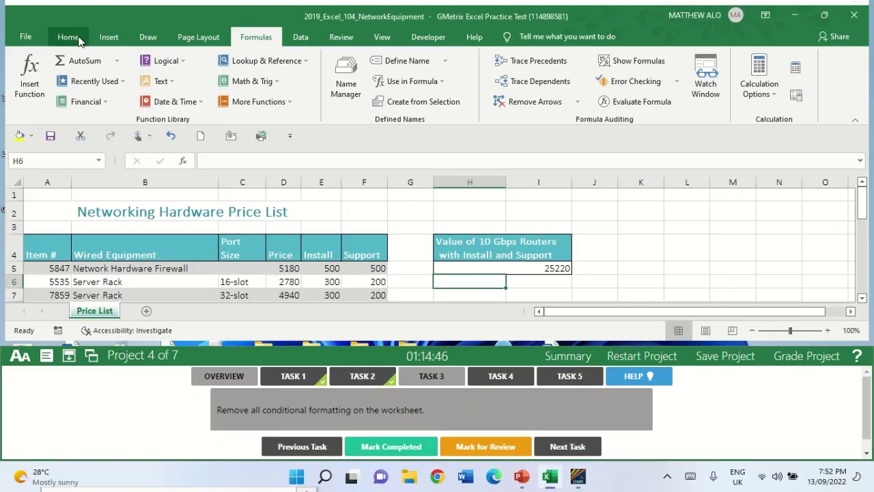
{"action": "left_click", "coordinate": [78, 37]}
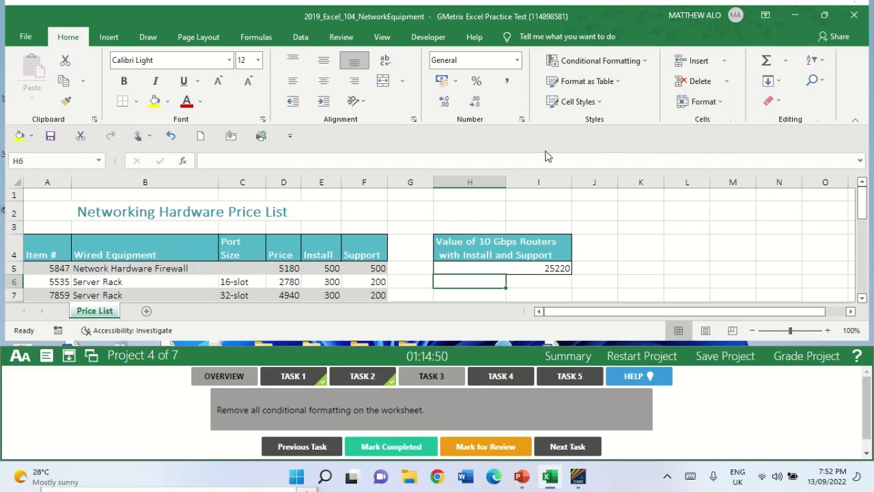
{"action": "left_click", "coordinate": [641, 63]}
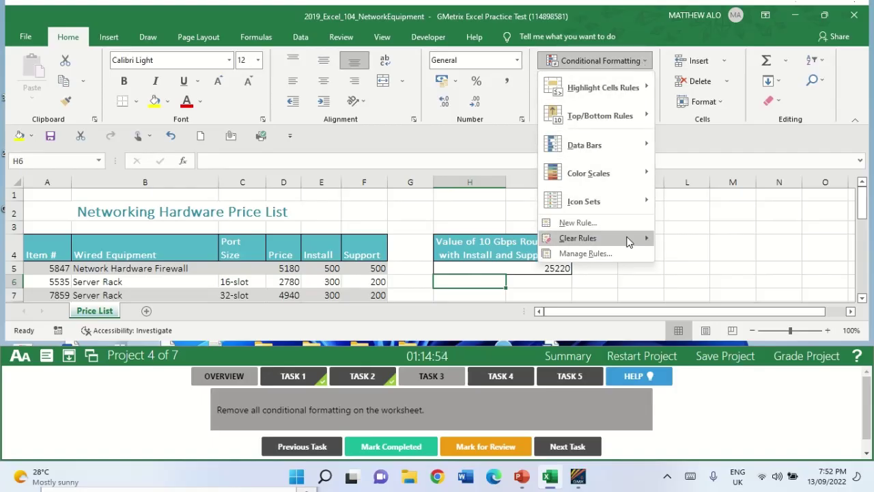
{"action": "mouse_move", "coordinate": [628, 239]}
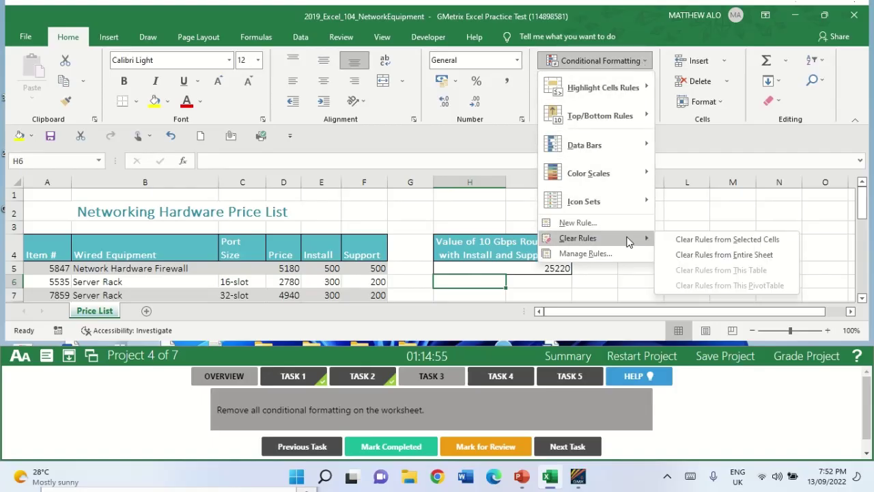
{"action": "left_click", "coordinate": [744, 257]}
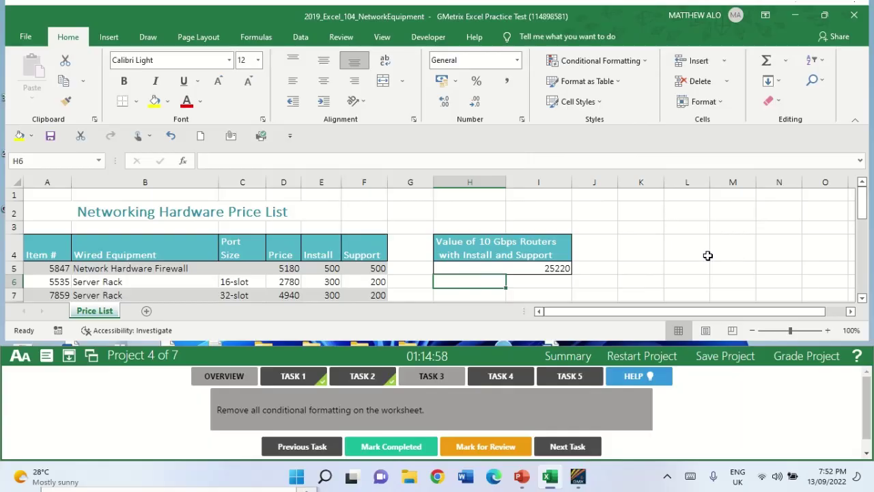
{"action": "left_click", "coordinate": [708, 255]}
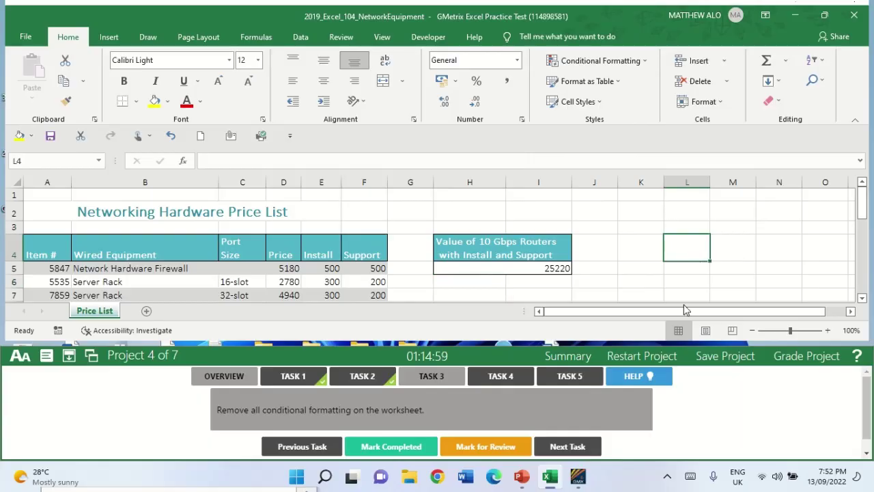
{"action": "left_click", "coordinate": [413, 450]}
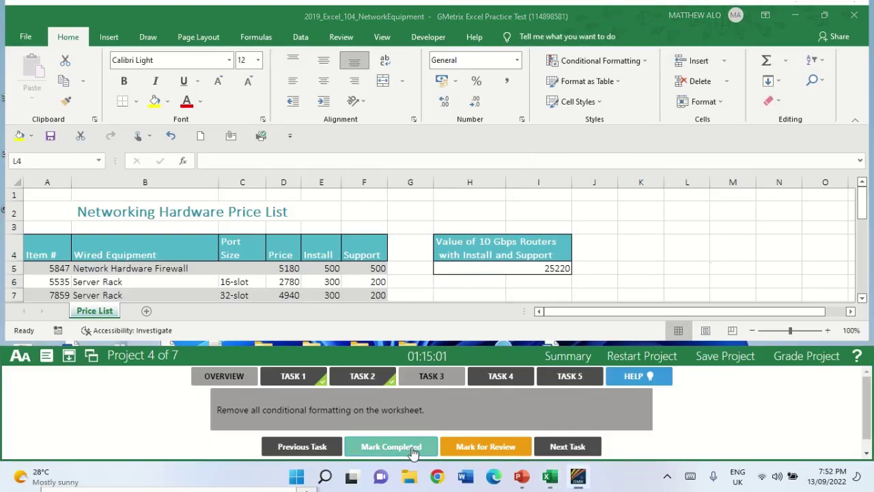
On the Price List worksheet, rotate the Port Size, Band Size, Price, Install and Support headers of both tables together to Angle Counterclockwise.
{"action": "left_click", "coordinate": [519, 376]}
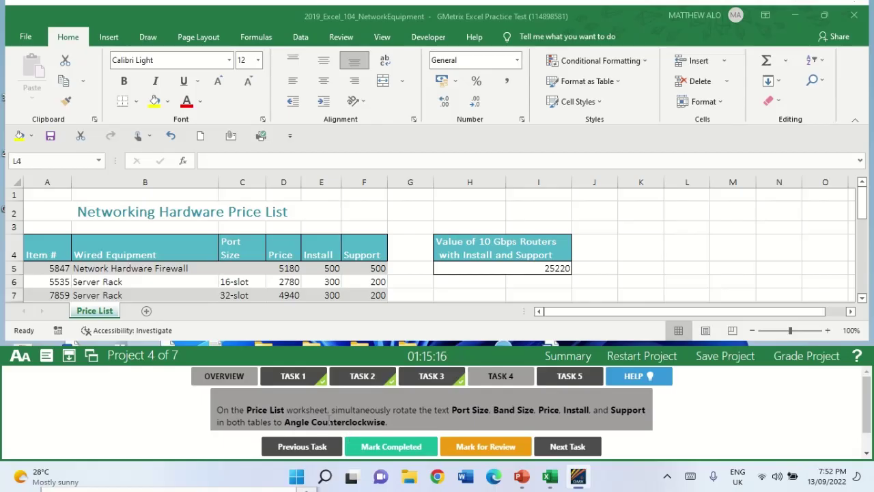
{"action": "left_click", "coordinate": [235, 245]}
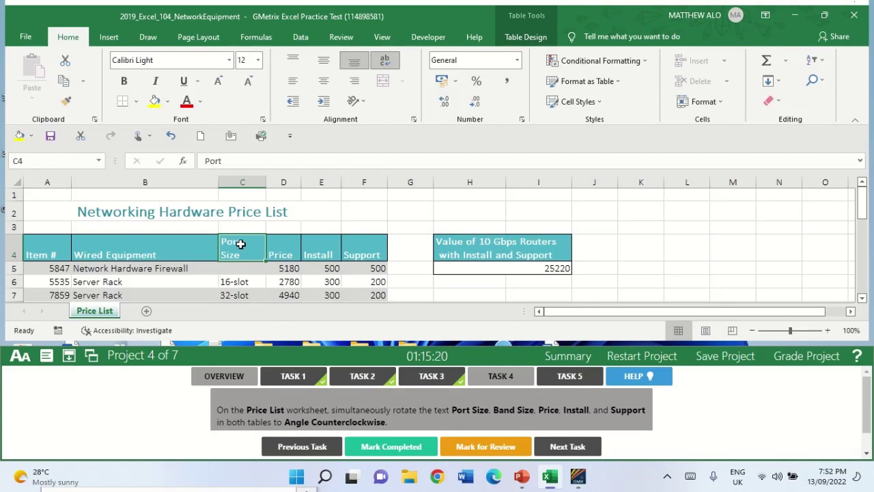
{"action": "left_click_drag", "start_coordinate": [240, 244], "coordinate": [384, 236]}
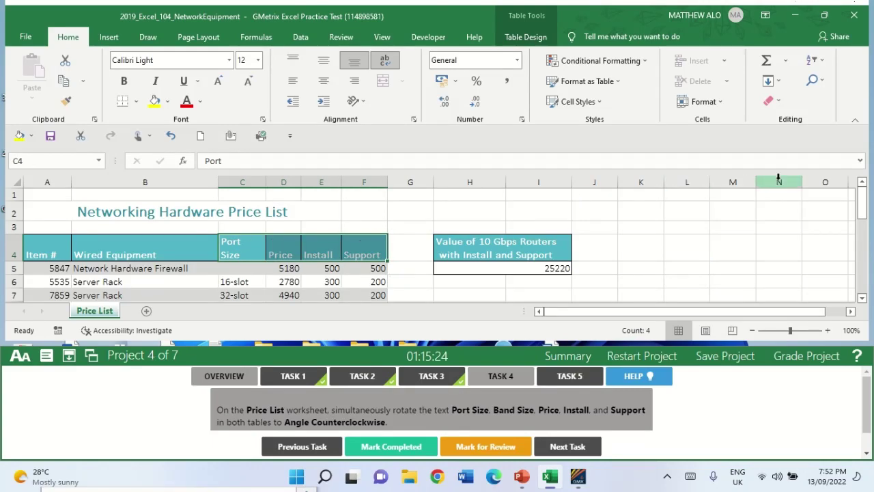
{"action": "left_click_drag", "start_coordinate": [865, 214], "coordinate": [869, 256]}
{"action": "left_click", "coordinate": [230, 274], "text": "ctrl"}
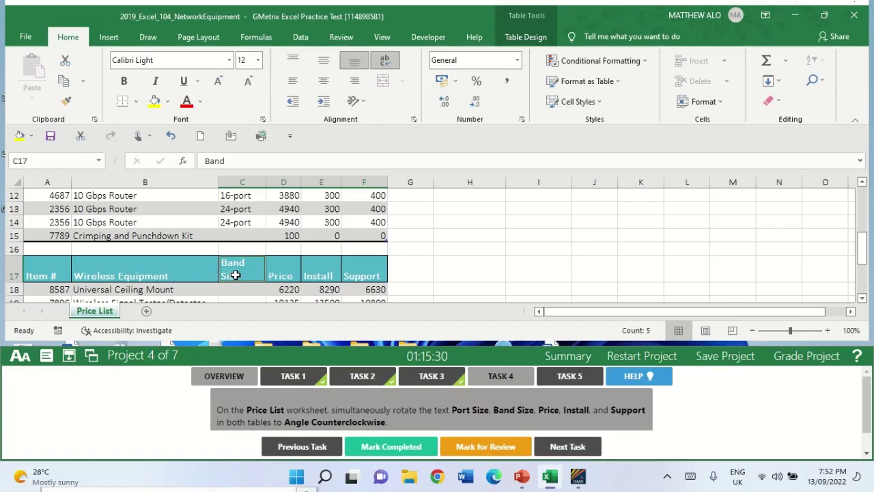
{"action": "left_click_drag", "start_coordinate": [235, 275], "coordinate": [363, 272]}
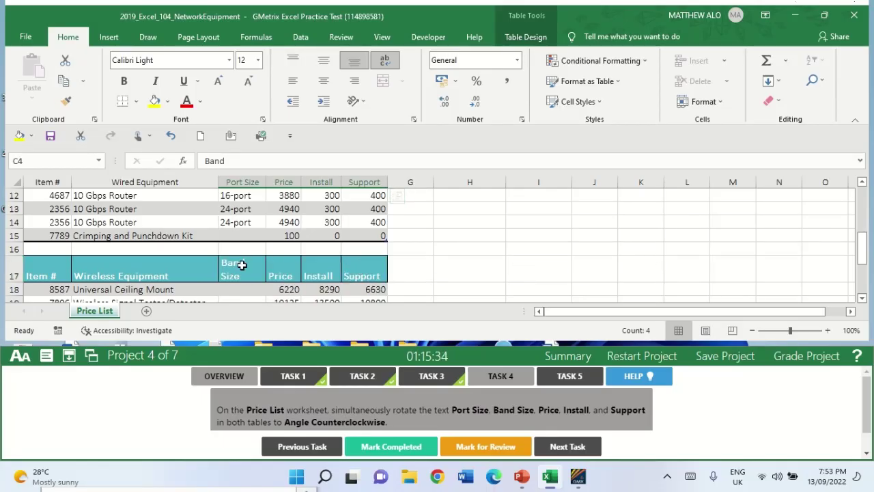
{"action": "left_click_drag", "start_coordinate": [242, 265], "coordinate": [354, 266]}
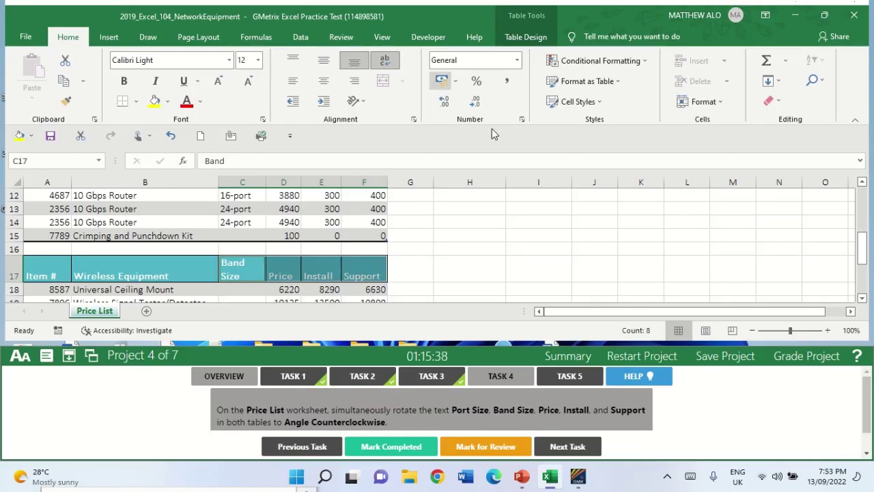
{"action": "left_click", "coordinate": [363, 102]}
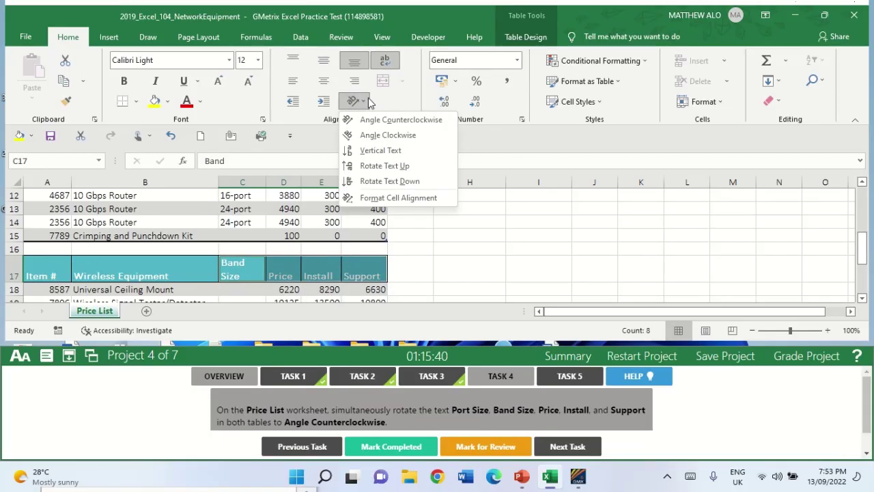
{"action": "left_click", "coordinate": [367, 101]}
{"action": "left_click", "coordinate": [367, 102]}
{"action": "left_click", "coordinate": [406, 125]}
{"action": "left_click", "coordinate": [483, 257]}
{"action": "scroll", "coordinate": [433, 213], "scroll_direction": "up", "scroll_amount": 4}
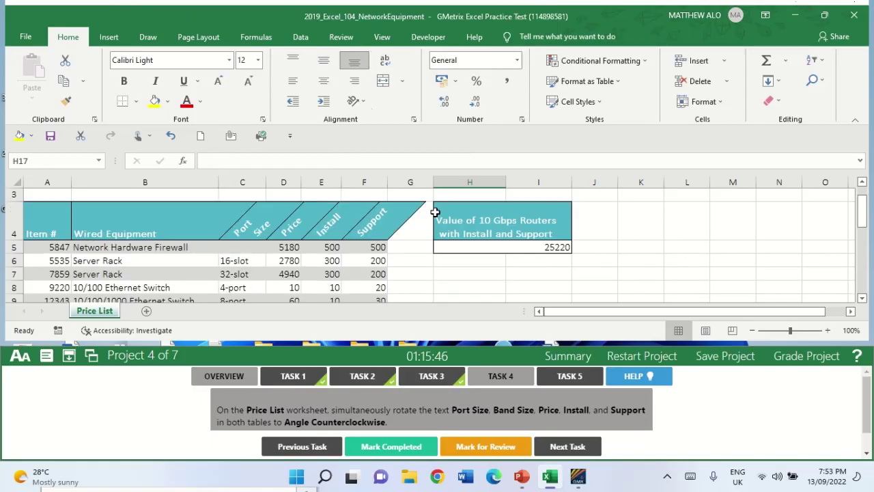
Mark Task 4 of Project 4 completed and open the Task 5 instructions.
{"action": "left_click", "coordinate": [643, 258]}
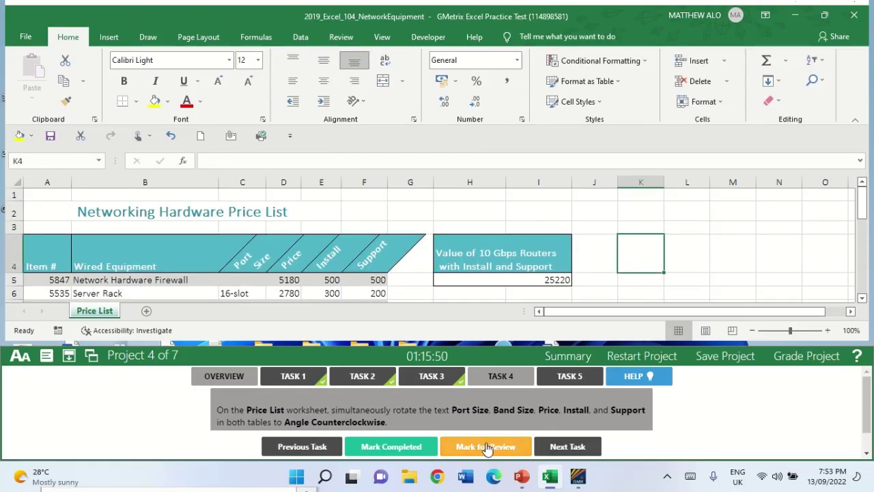
{"action": "left_click", "coordinate": [491, 380]}
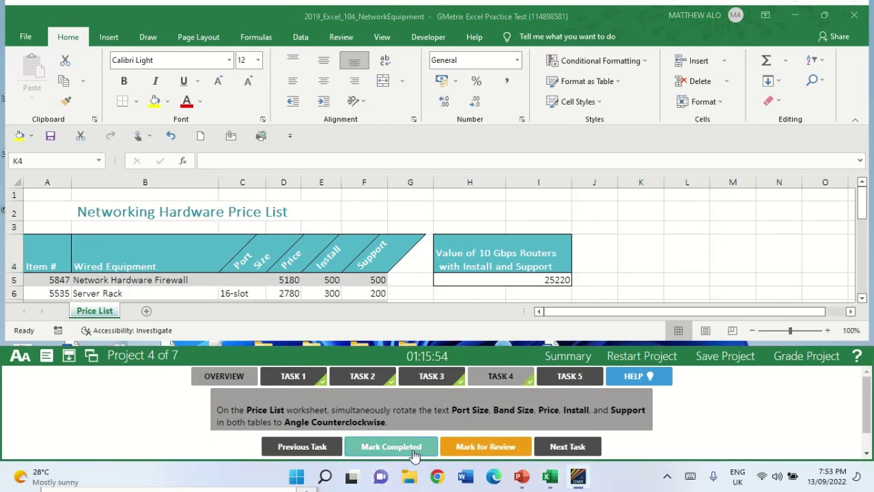
{"action": "left_click", "coordinate": [557, 378]}
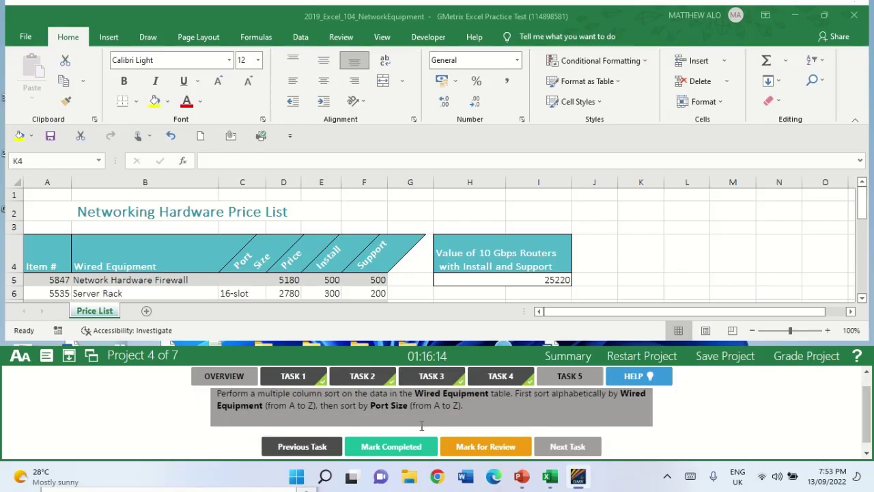
{"action": "scroll", "coordinate": [421, 425], "scroll_direction": "down", "scroll_amount": 1}
{"action": "scroll", "coordinate": [421, 426], "scroll_direction": "up", "scroll_amount": 1}
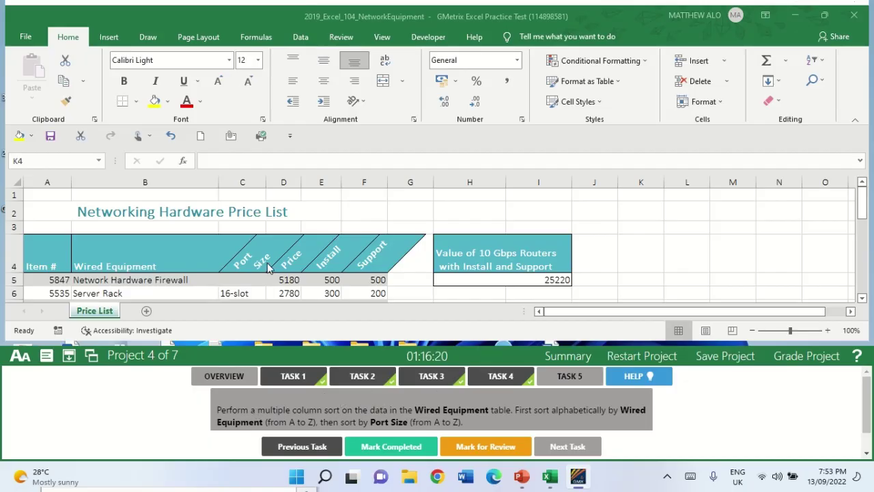
Start a custom sort of the Wired Equipment table with Wired Equipment as the first sort column.
{"action": "scroll", "coordinate": [237, 248], "scroll_direction": "down", "scroll_amount": 1}
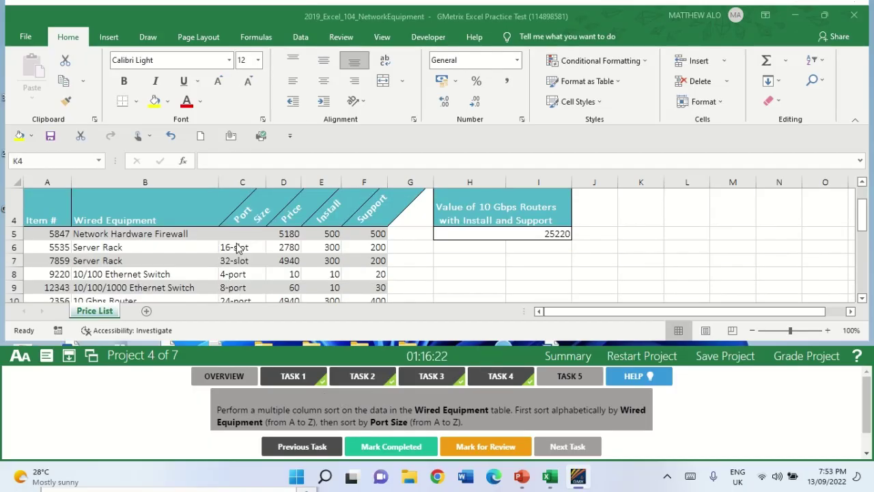
{"action": "scroll", "coordinate": [237, 248], "scroll_direction": "up", "scroll_amount": 1}
{"action": "left_click", "coordinate": [156, 266]}
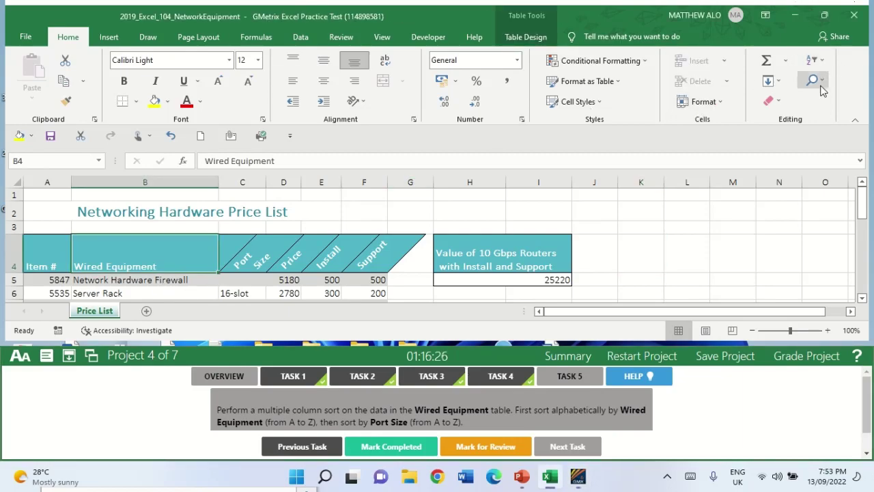
{"action": "left_click", "coordinate": [812, 67]}
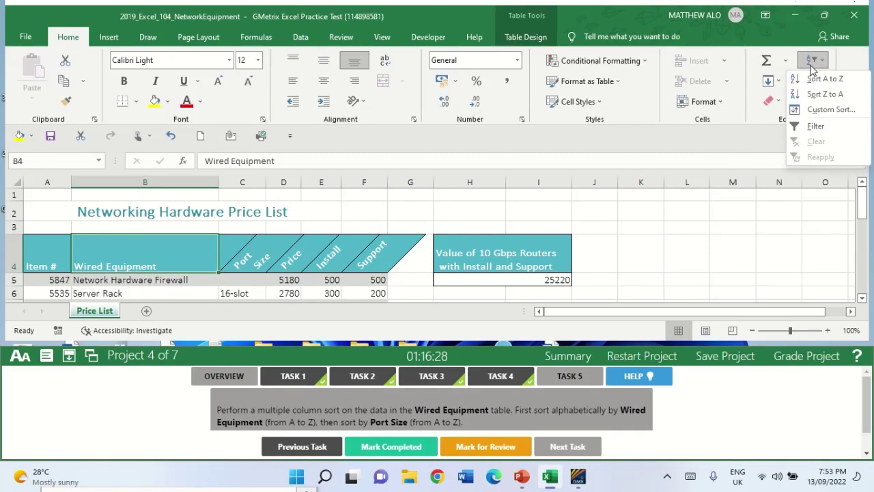
{"action": "left_click", "coordinate": [694, 176]}
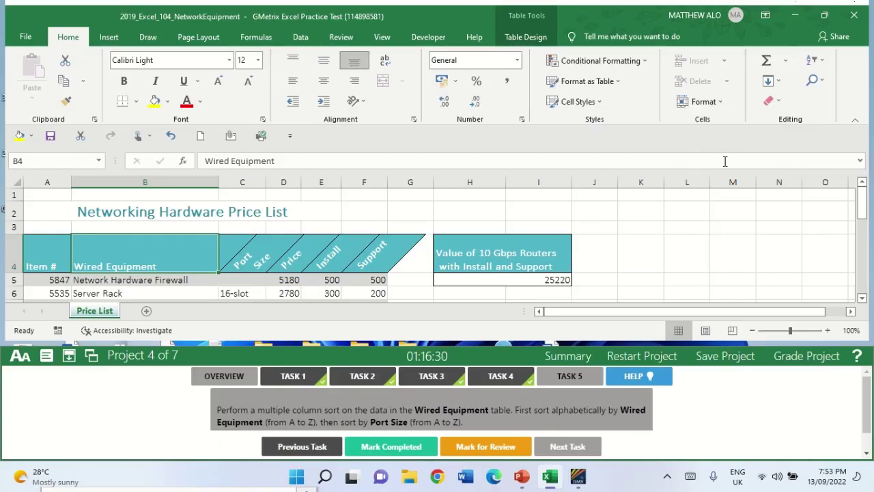
{"action": "left_click", "coordinate": [820, 65]}
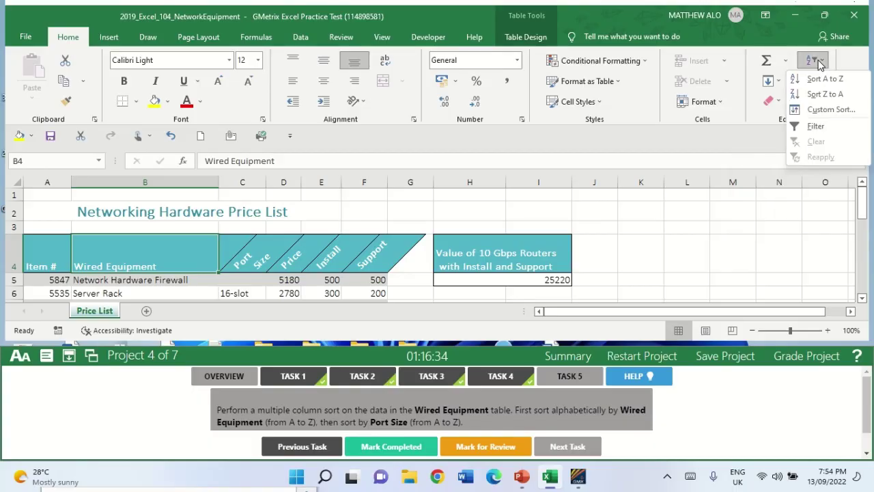
{"action": "left_click", "coordinate": [838, 111]}
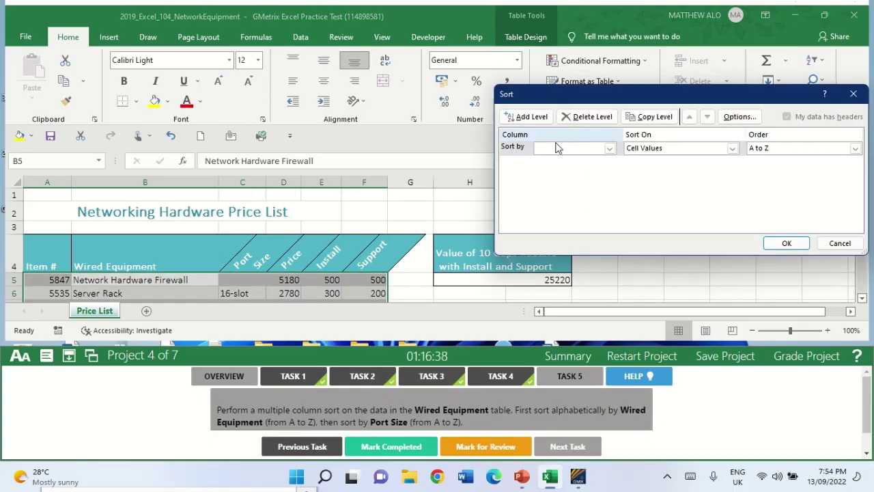
{"action": "left_click", "coordinate": [610, 148]}
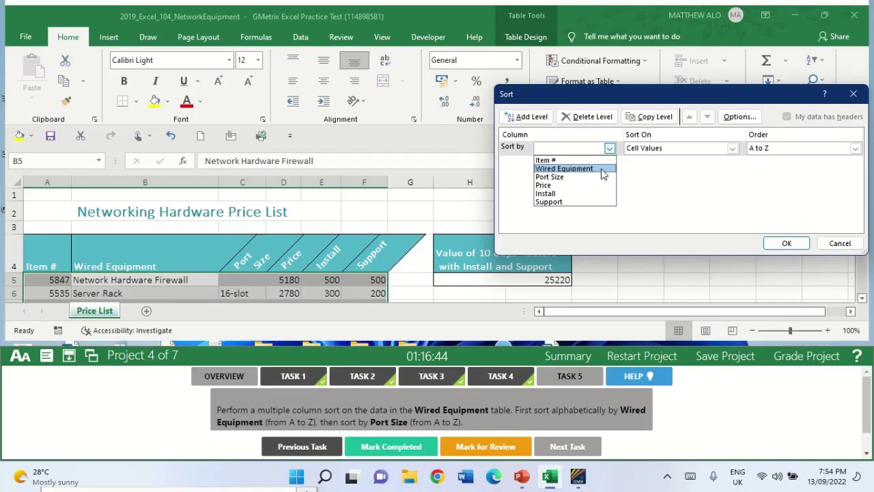
{"action": "left_click", "coordinate": [602, 170]}
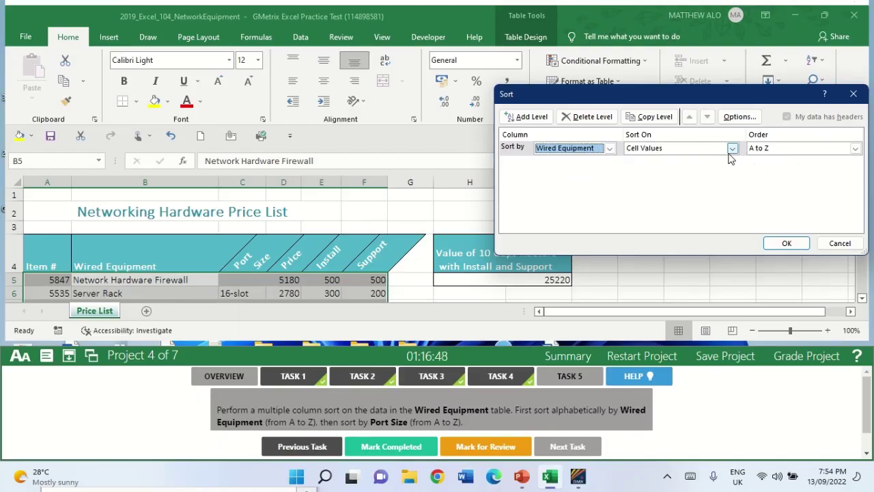
Add a second sort level by Port Size, A to Z, and apply the sort to the table.
{"action": "left_click", "coordinate": [527, 116]}
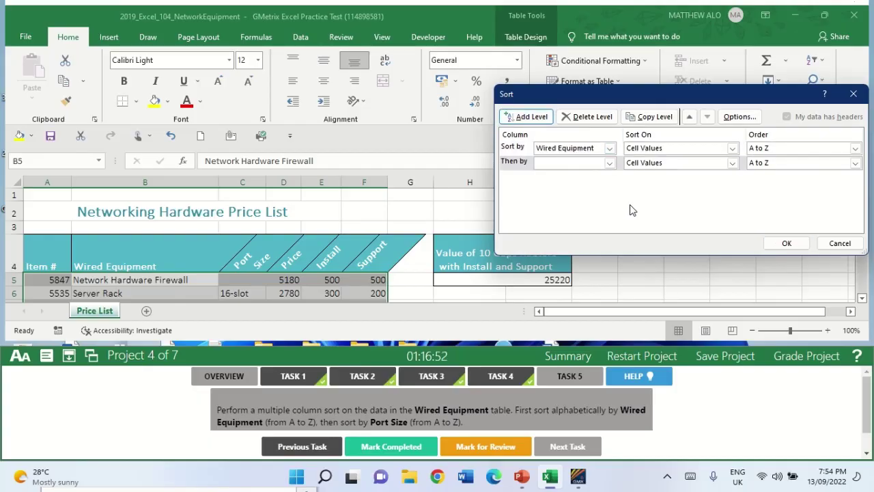
{"action": "left_click", "coordinate": [609, 164]}
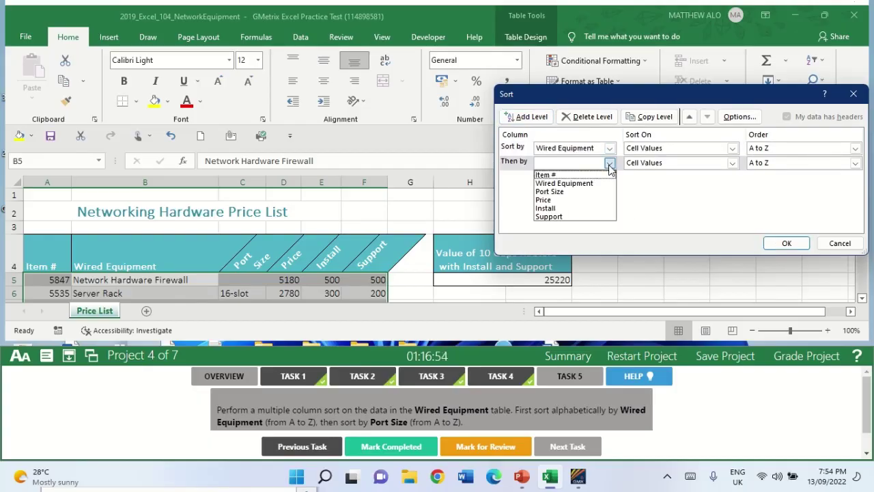
{"action": "left_click", "coordinate": [557, 192]}
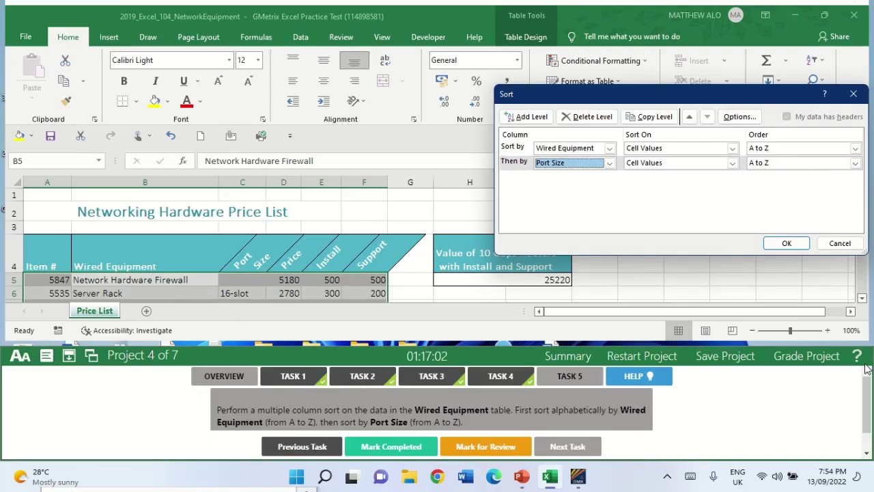
{"action": "mouse_move", "coordinate": [869, 397]}
{"action": "left_mouse_down"}
{"action": "mouse_move", "coordinate": [868, 412]}
{"action": "mouse_move", "coordinate": [868, 391]}
{"action": "left_mouse_up"}
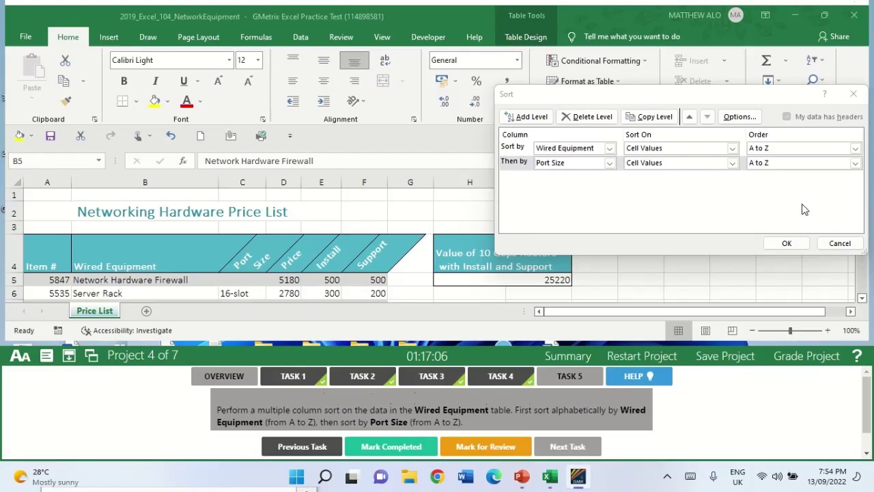
{"action": "left_click", "coordinate": [798, 243]}
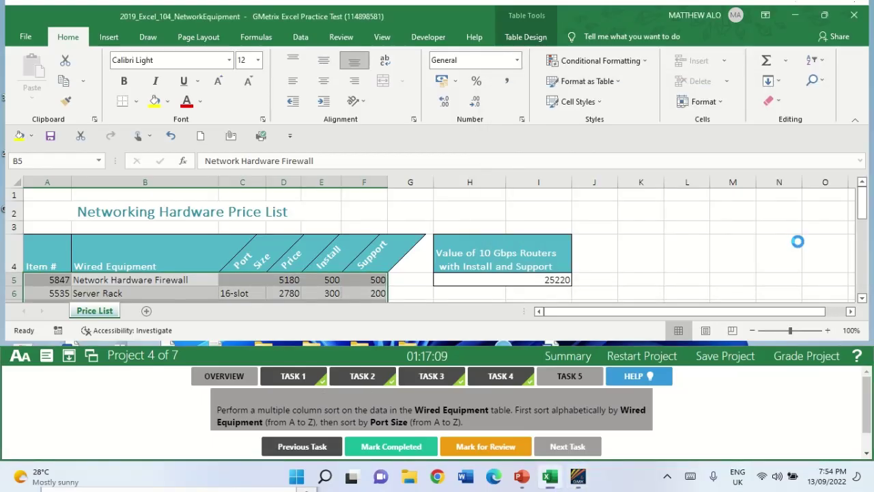
Mark Task 5 completed, then grade Project 4 and continue to Project 5.
{"action": "left_click", "coordinate": [580, 375]}
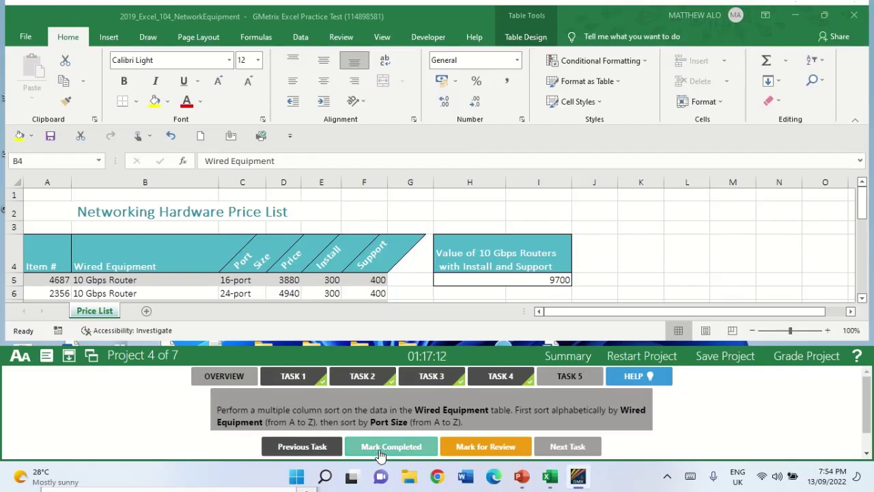
{"action": "left_click", "coordinate": [390, 446]}
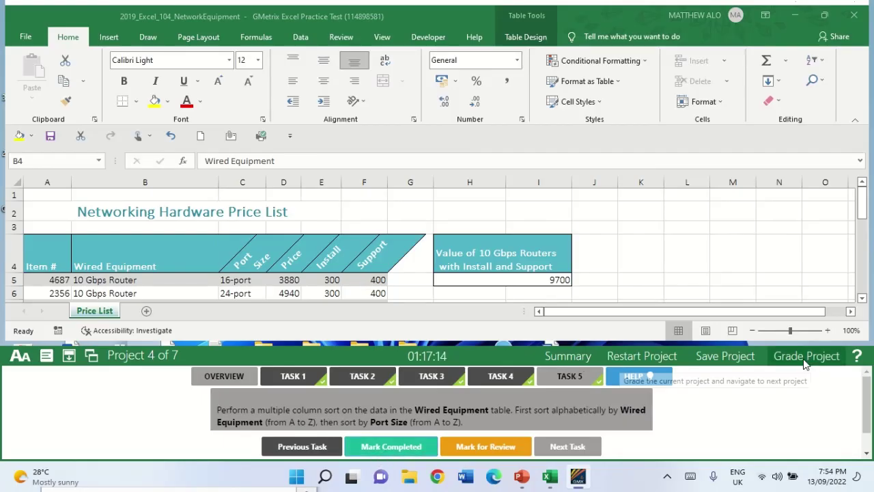
{"action": "left_click", "coordinate": [807, 357]}
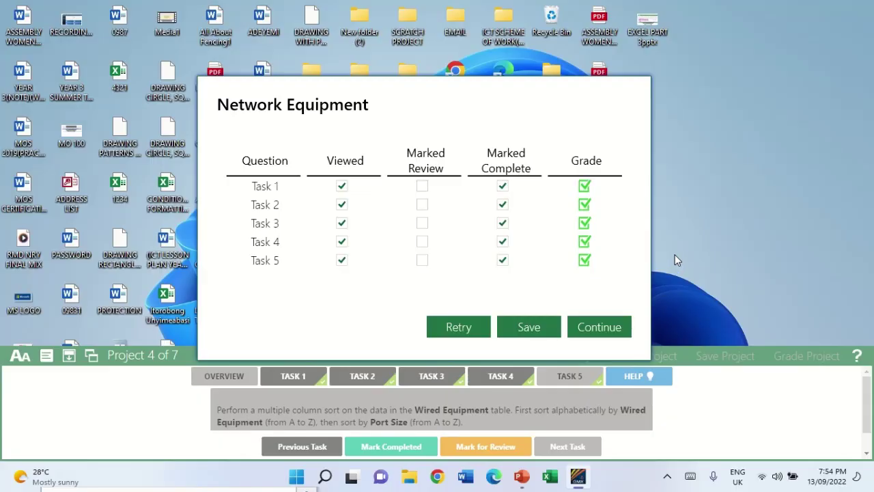
{"action": "left_click", "coordinate": [613, 328]}
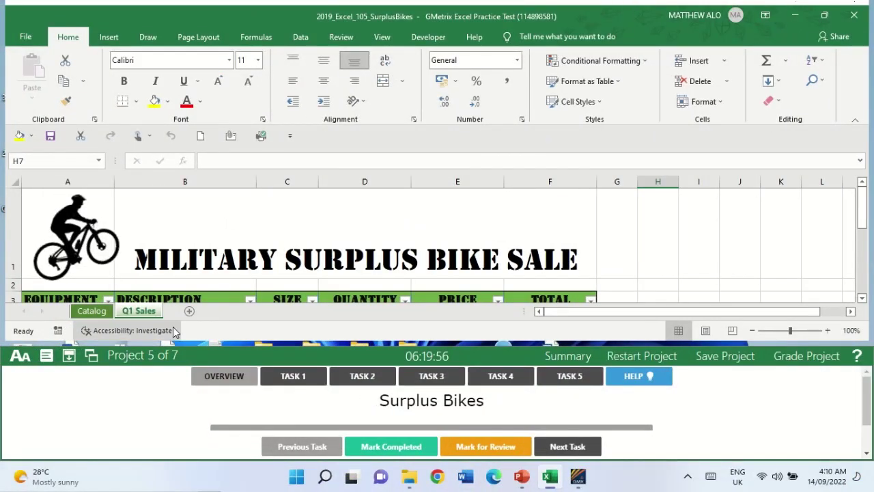
Open Task 1 of Project 5 and switch to the Catalog worksheet.
{"action": "left_click", "coordinate": [291, 378]}
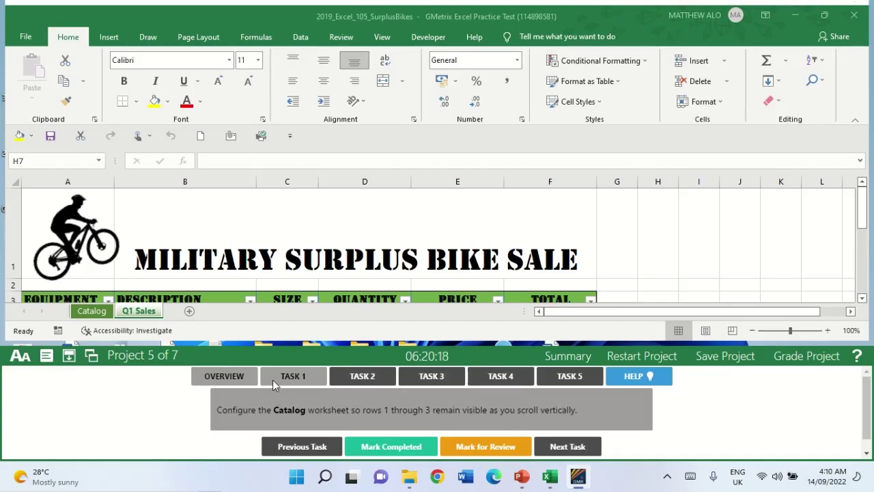
{"action": "left_click", "coordinate": [93, 312]}
{"action": "left_click", "coordinate": [93, 313]}
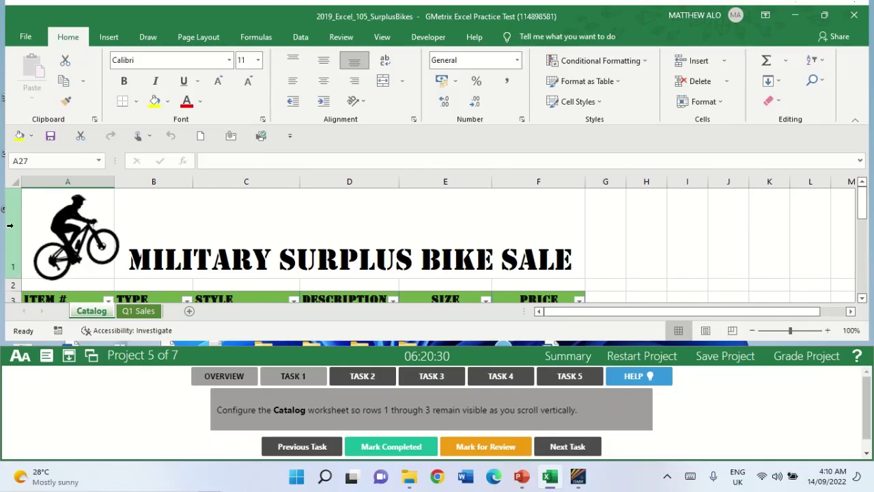
Highlight rows 1 through 3 of the Catalog worksheet and check how they behave when scrolling vertically.
{"action": "left_click_drag", "start_coordinate": [11, 225], "coordinate": [8, 294]}
{"action": "scroll", "coordinate": [628, 236], "scroll_direction": "down", "scroll_amount": 1}
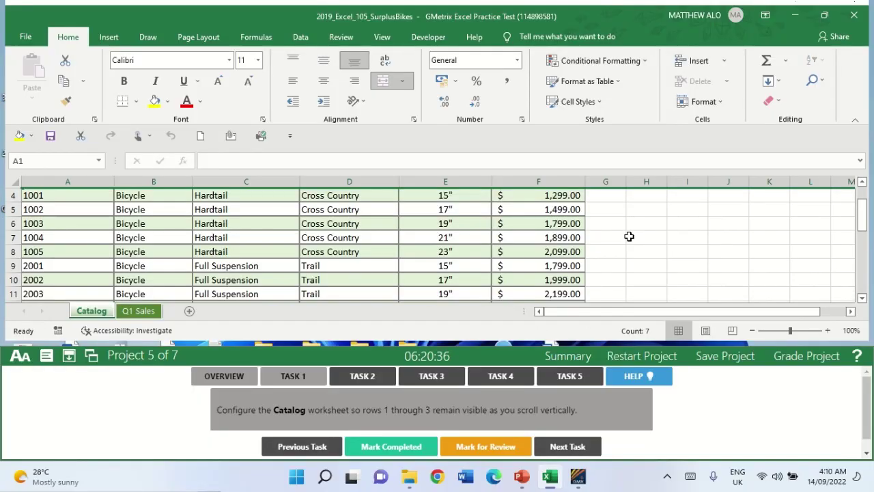
{"action": "scroll", "coordinate": [628, 233], "scroll_direction": "up", "scroll_amount": 1}
{"action": "left_click_drag", "start_coordinate": [866, 197], "coordinate": [865, 197]}
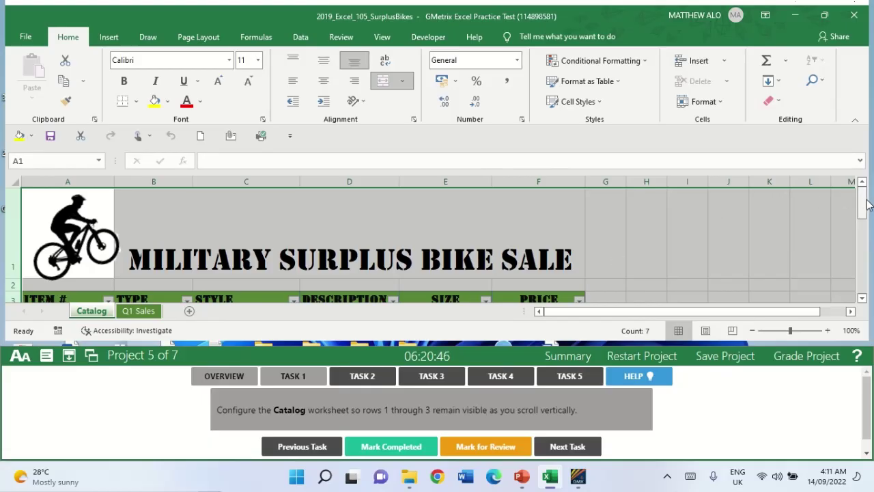
{"action": "left_click_drag", "start_coordinate": [867, 205], "coordinate": [867, 213]}
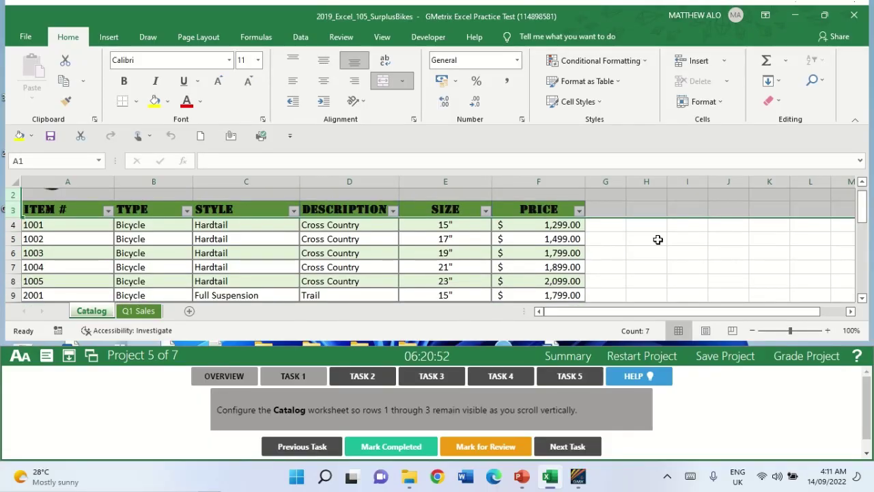
{"action": "left_click", "coordinate": [606, 227]}
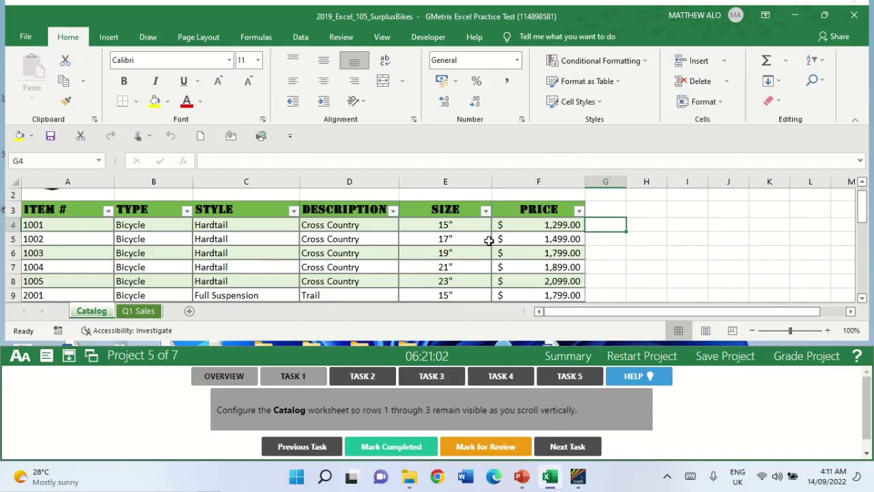
Freeze the panes at cell G4 of the Catalog worksheet to keep rows 1 through 3 visible.
{"action": "left_click", "coordinate": [380, 39]}
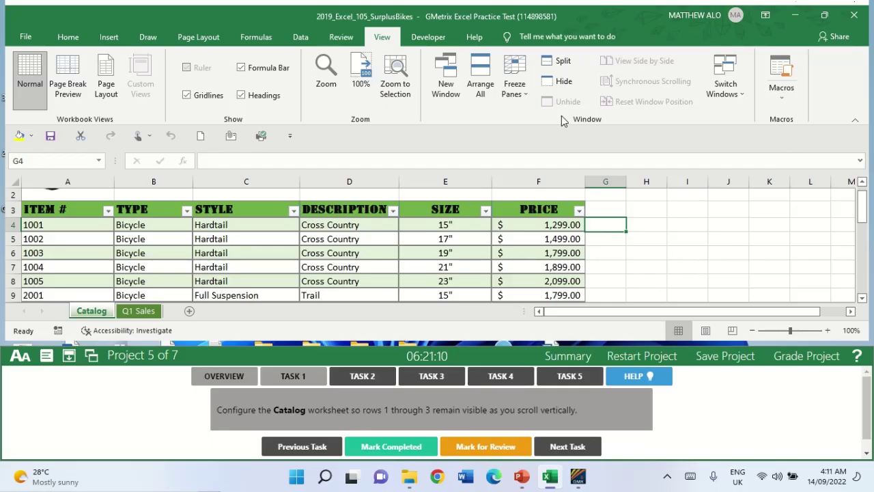
{"action": "left_click", "coordinate": [528, 97]}
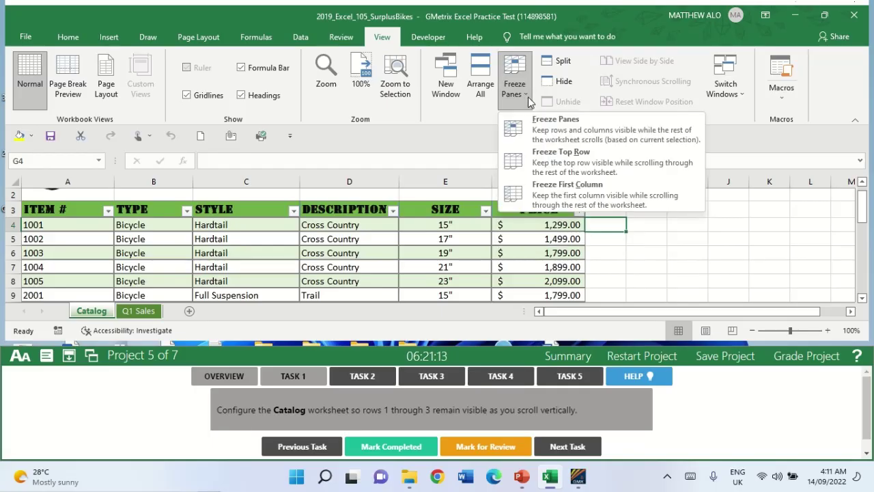
{"action": "left_click", "coordinate": [577, 134]}
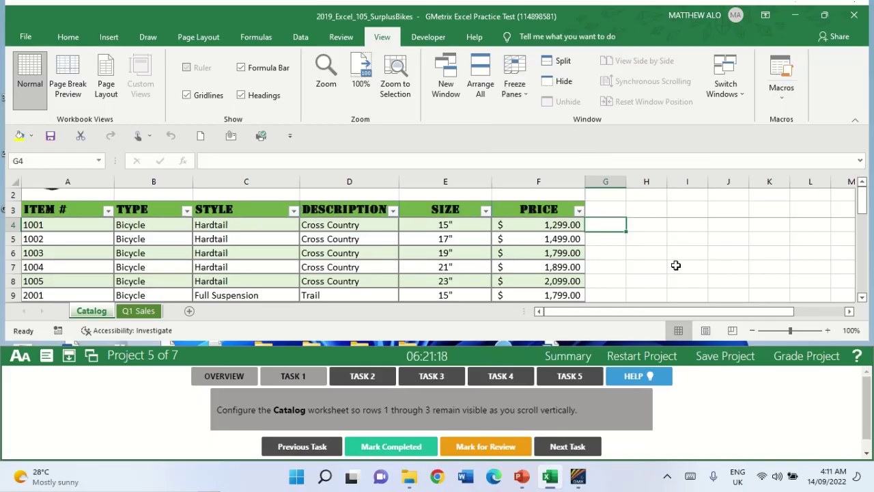
Mark Task 1 of Project 5 completed and open Task 2.
{"action": "left_click", "coordinate": [306, 381]}
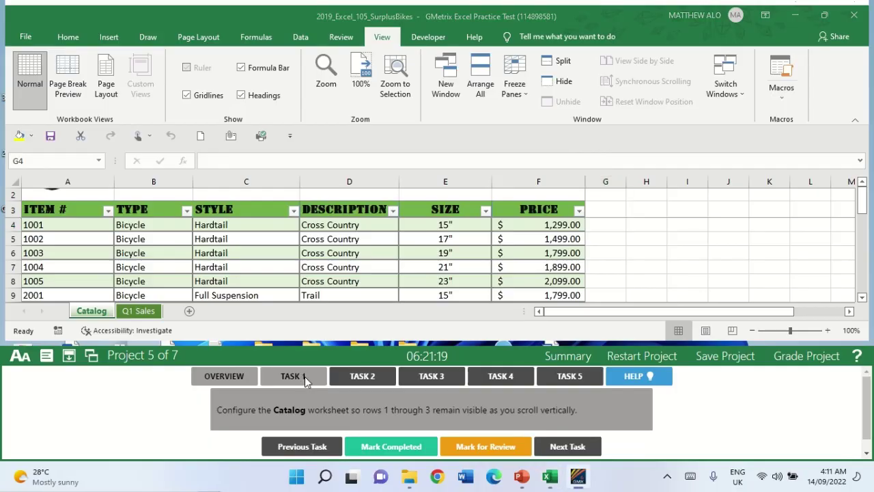
{"action": "left_click", "coordinate": [362, 446]}
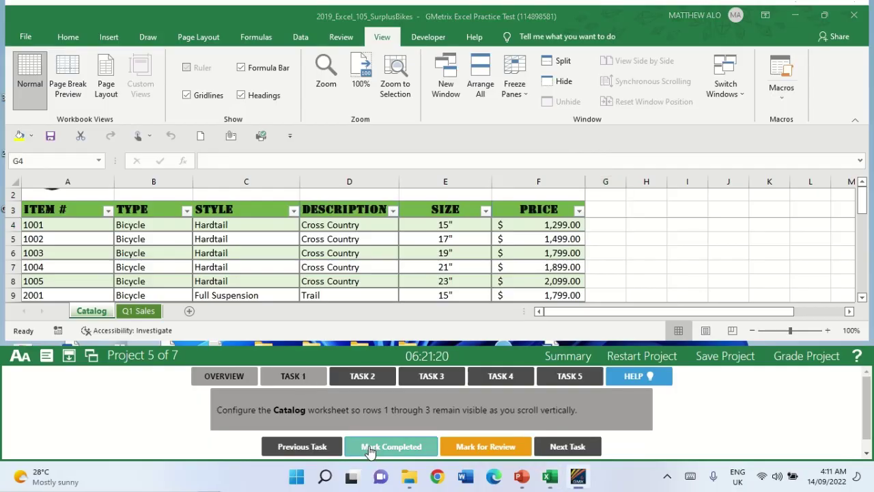
{"action": "left_click", "coordinate": [362, 380]}
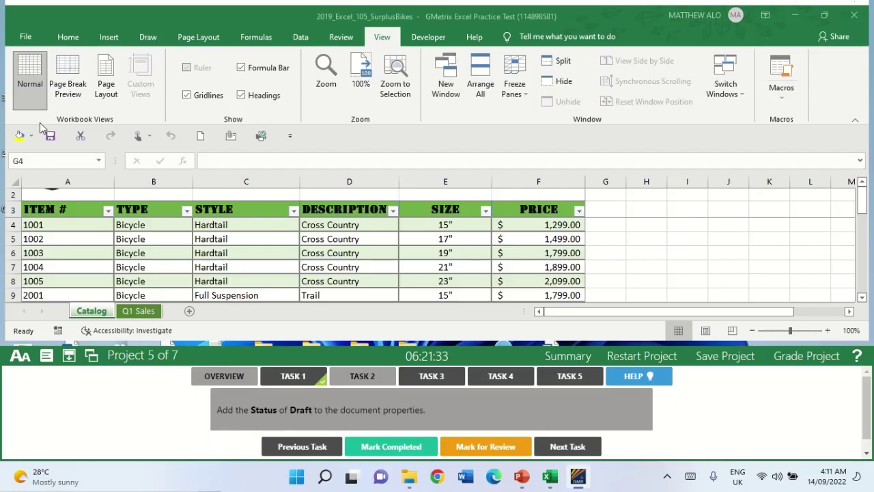
Show all of the workbook's document properties, set the Status to Draft, and return to the worksheet.
{"action": "left_click", "coordinate": [27, 37]}
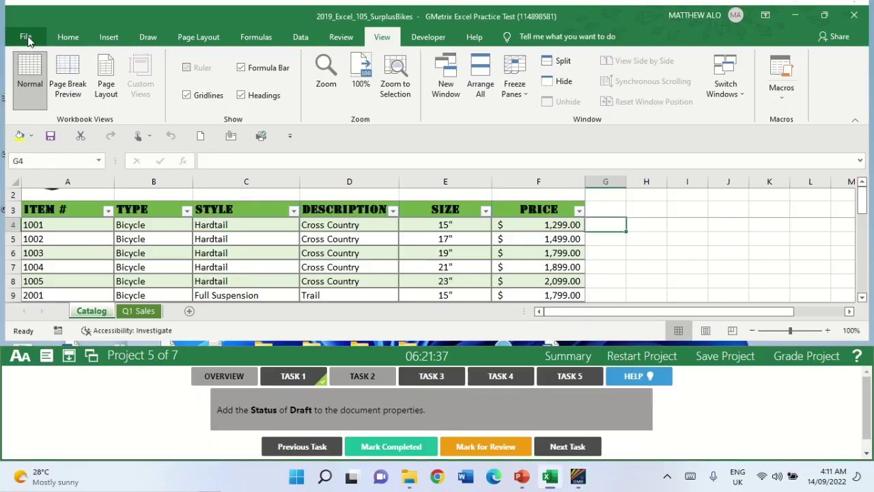
{"action": "left_click", "coordinate": [27, 39]}
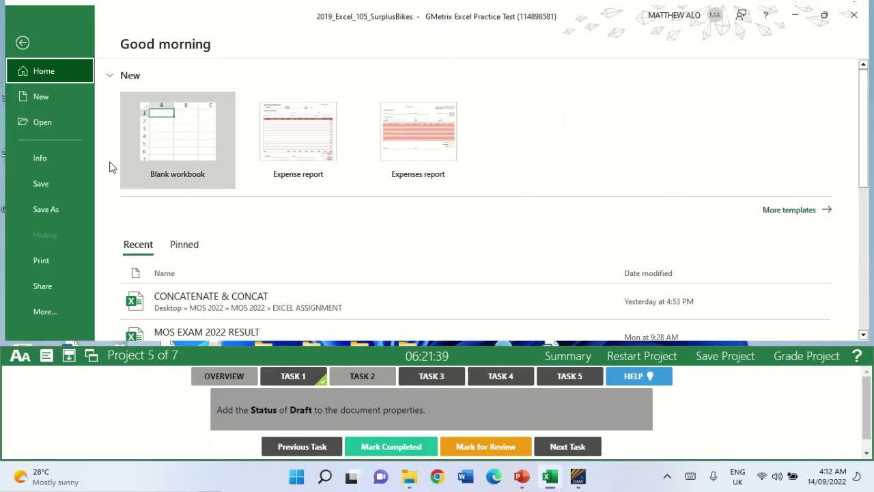
{"action": "left_click", "coordinate": [64, 163]}
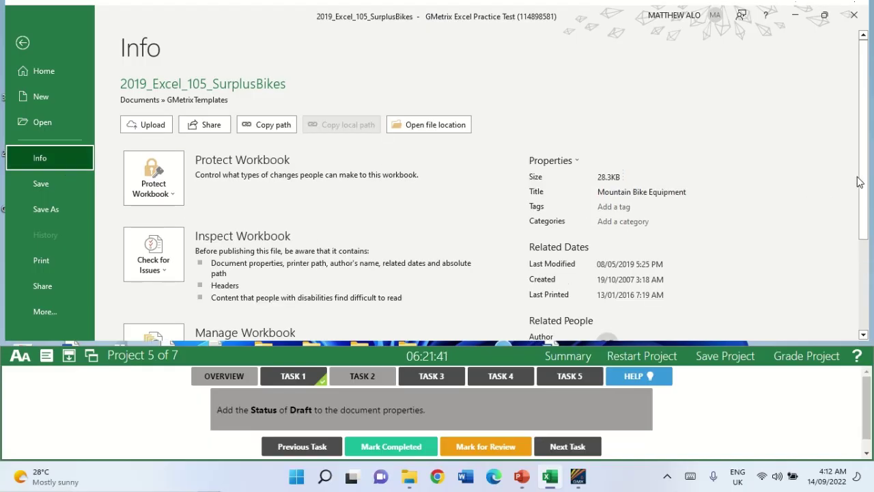
{"action": "scroll", "coordinate": [860, 182], "scroll_direction": "down", "scroll_amount": 3}
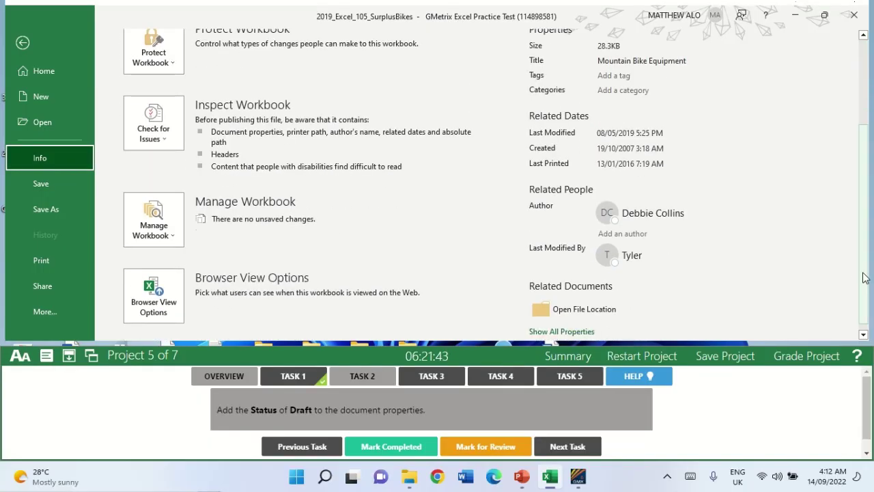
{"action": "scroll", "coordinate": [864, 278], "scroll_direction": "down", "scroll_amount": 1}
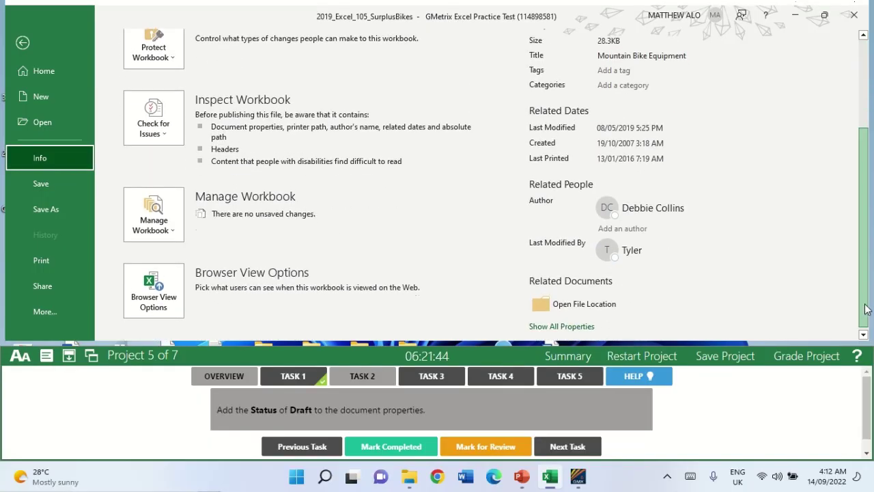
{"action": "left_click", "coordinate": [579, 325]}
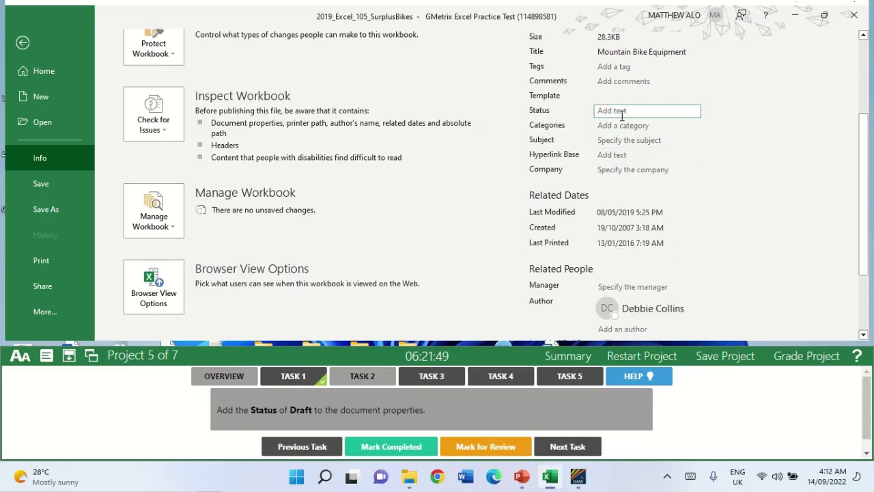
{"action": "left_click", "coordinate": [623, 112]}
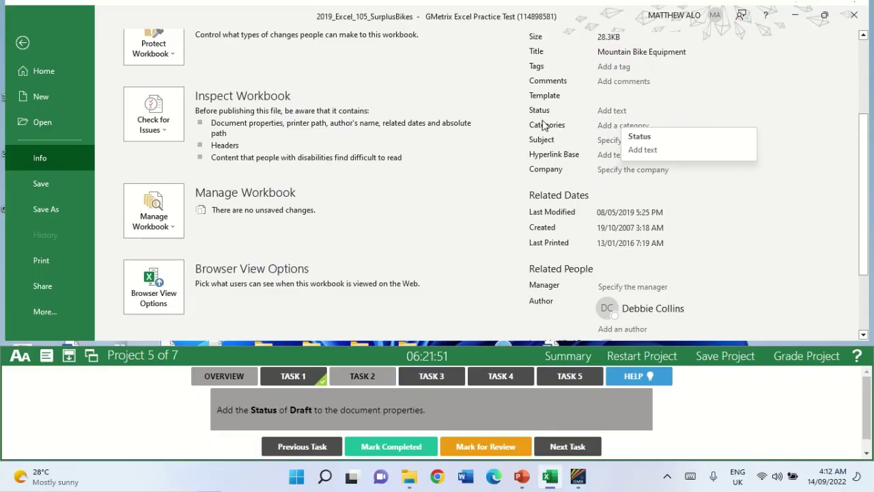
{"action": "left_click", "coordinate": [649, 111]}
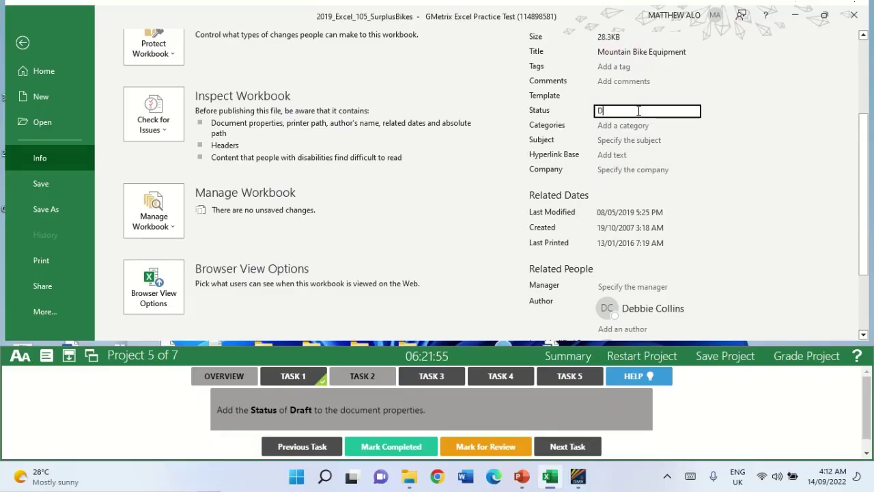
{"action": "type", "text": "Draft"}
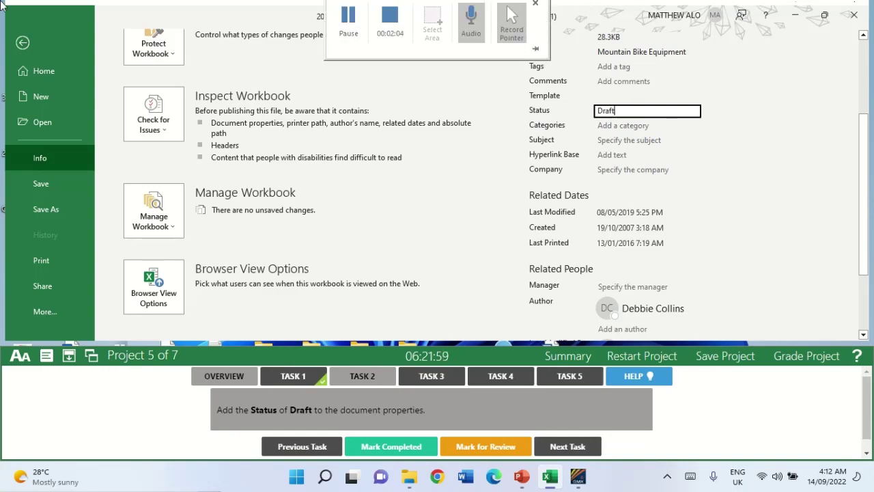
{"action": "left_click", "coordinate": [22, 43]}
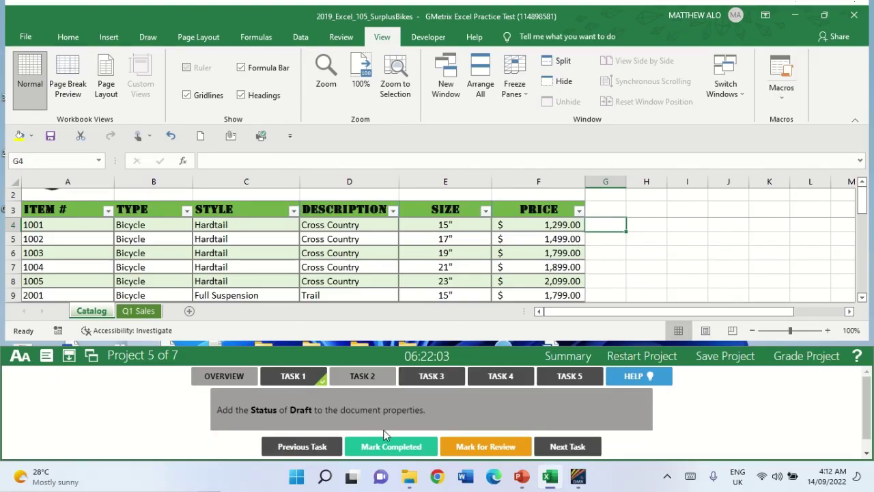
Mark Task 2 completed, then open Task 3 and its Q1 Sales worksheet.
{"action": "left_click", "coordinate": [386, 453]}
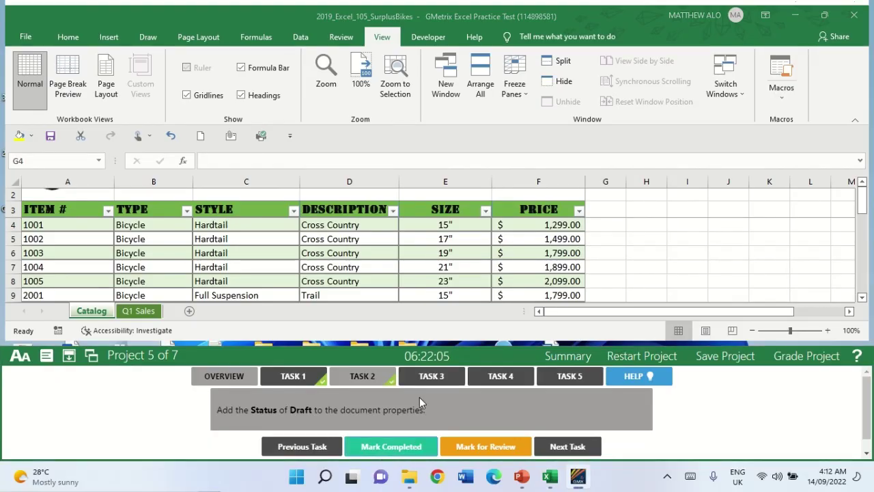
{"action": "left_click", "coordinate": [429, 379]}
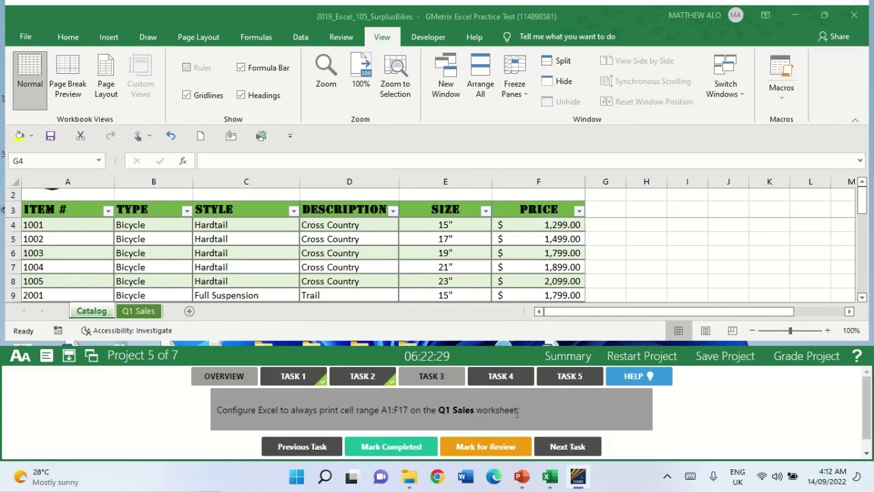
{"action": "left_click", "coordinate": [140, 316]}
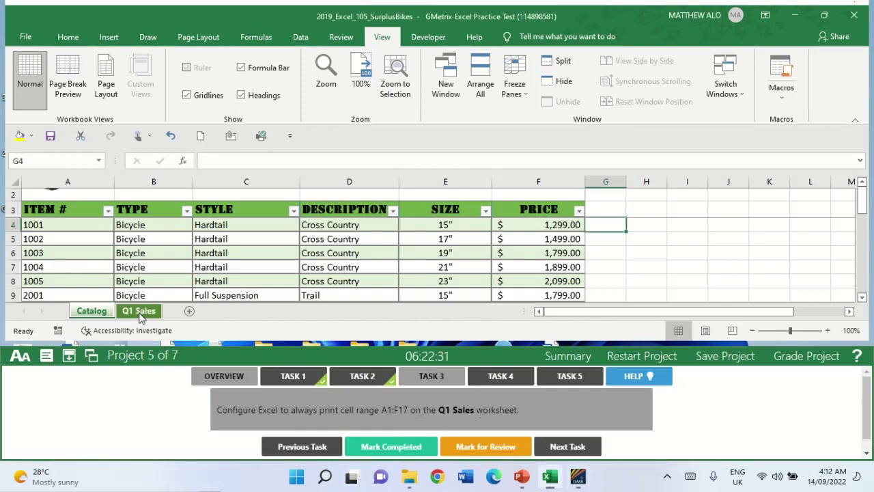
{"action": "left_click", "coordinate": [140, 312]}
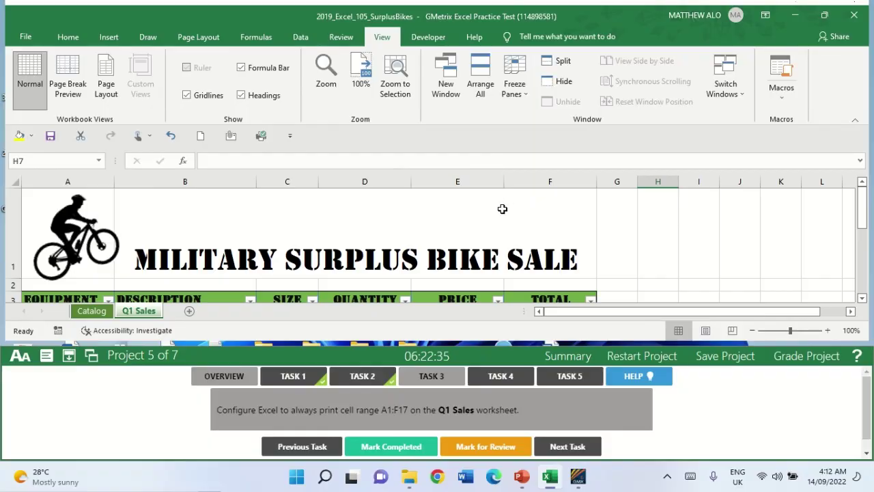
Set cell range A1:F17 of the Q1 Sales worksheet as the print area.
{"action": "left_click", "coordinate": [50, 162]}
{"action": "type", "text": "a"}
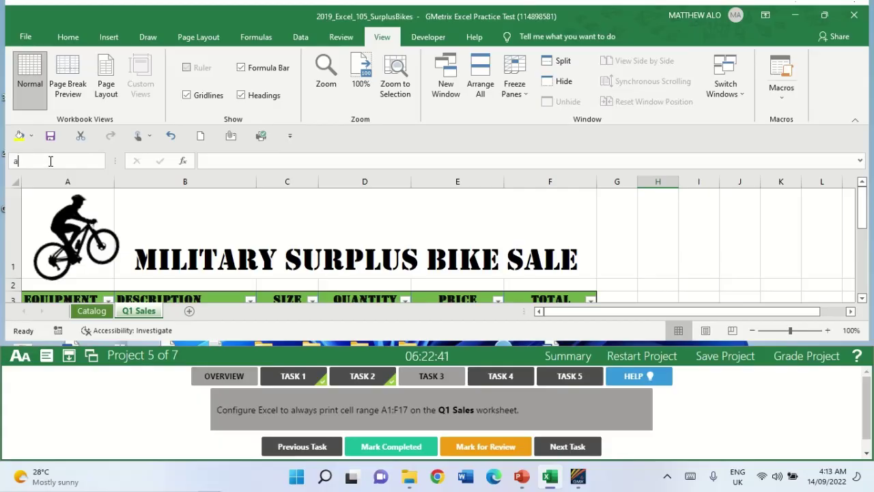
{"action": "key", "text": "BackSpace"}
{"action": "type", "text": "F17"}
{"action": "key", "text": "Return"}
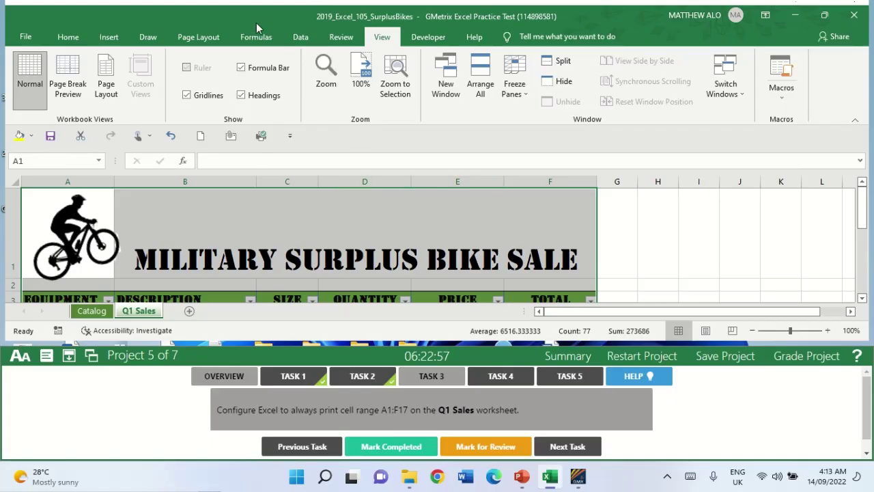
{"action": "left_click", "coordinate": [217, 42]}
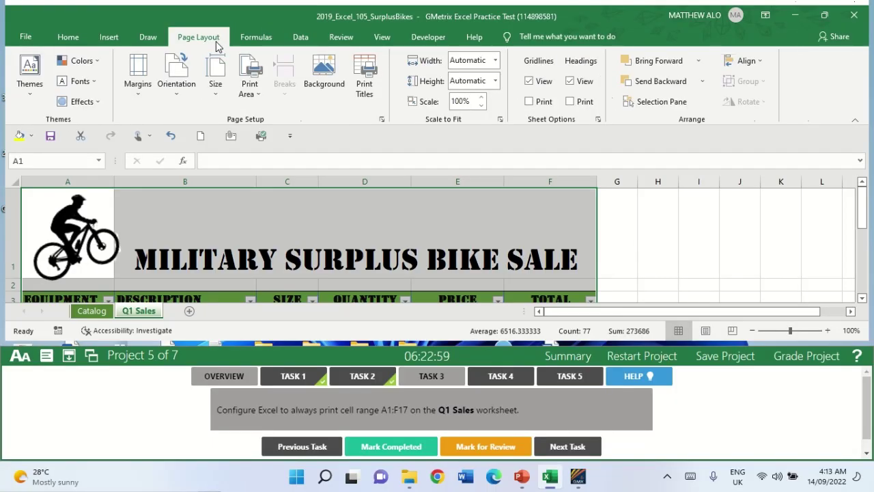
{"action": "left_click", "coordinate": [262, 101]}
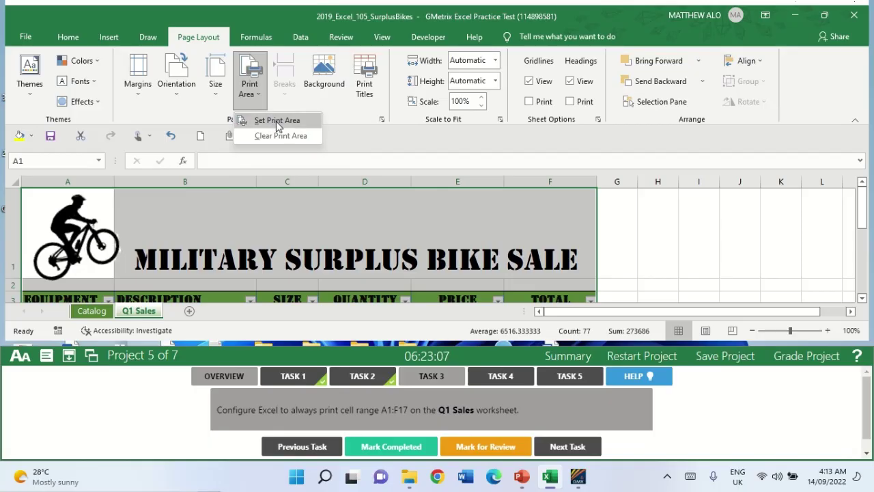
{"action": "left_click", "coordinate": [276, 121]}
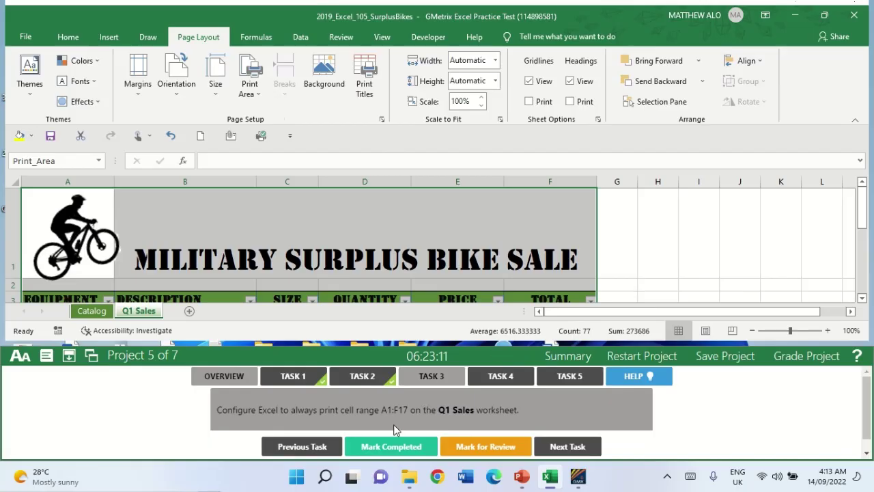
Mark Task 3 completed, then open Task 4 and go back to the Q1 Sales worksheet.
{"action": "left_click", "coordinate": [391, 446]}
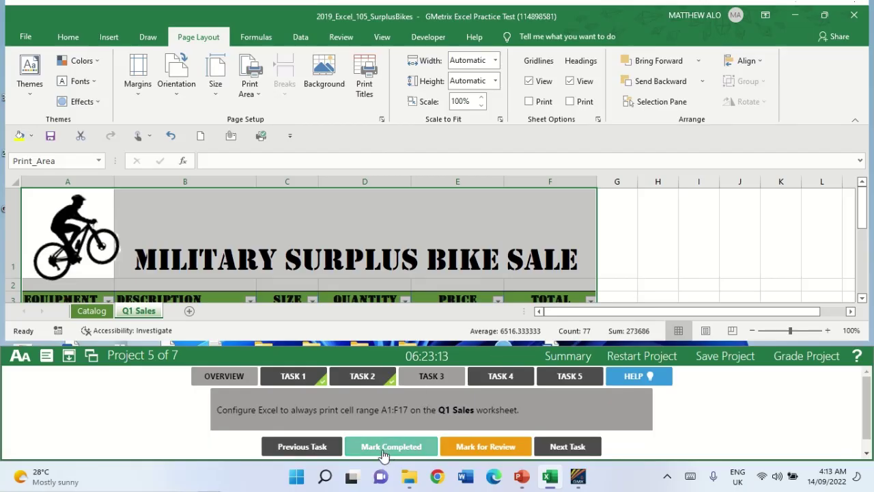
{"action": "left_click", "coordinate": [509, 374]}
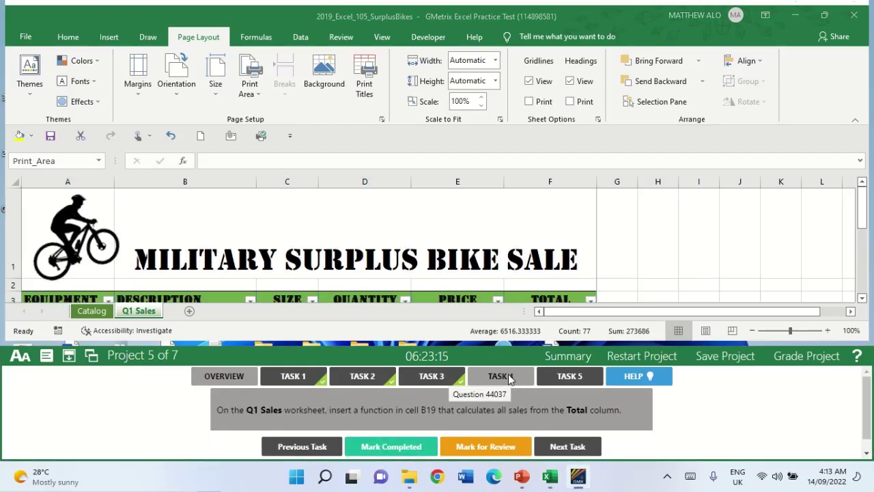
{"action": "left_click", "coordinate": [136, 312]}
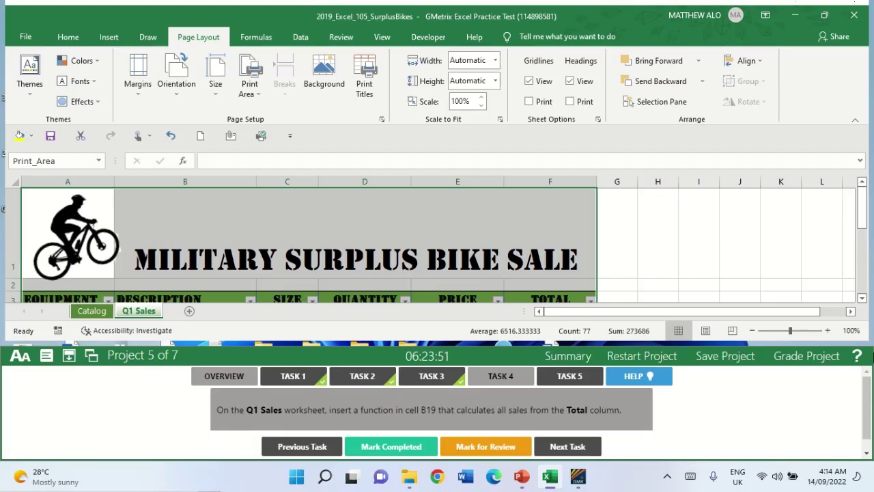
Insert a SUM function in cell B19 of the Q1 Sales worksheet that adds up the table's Total column, F4:F17.
{"action": "left_click_drag", "start_coordinate": [865, 212], "coordinate": [867, 275]}
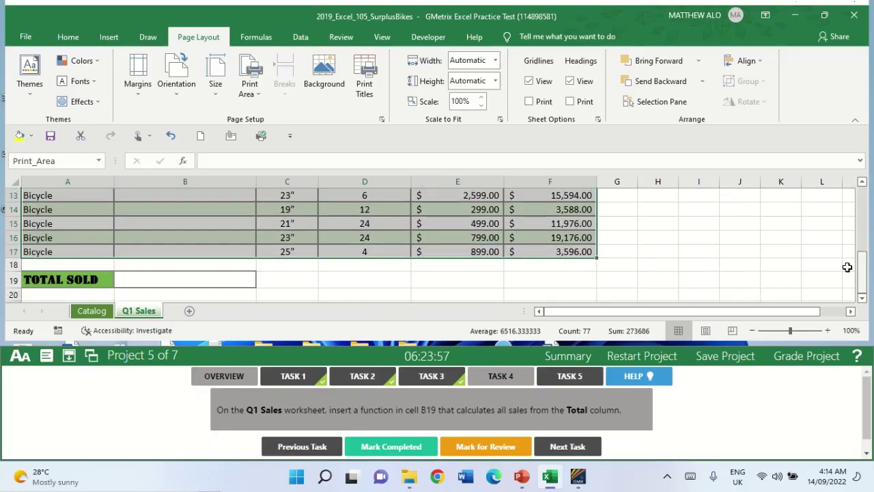
{"action": "left_click", "coordinate": [160, 281]}
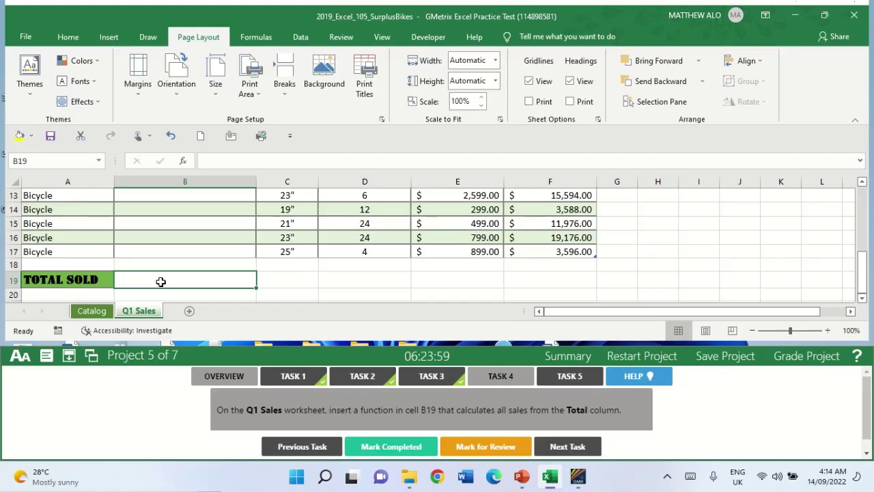
{"action": "left_click", "coordinate": [76, 36]}
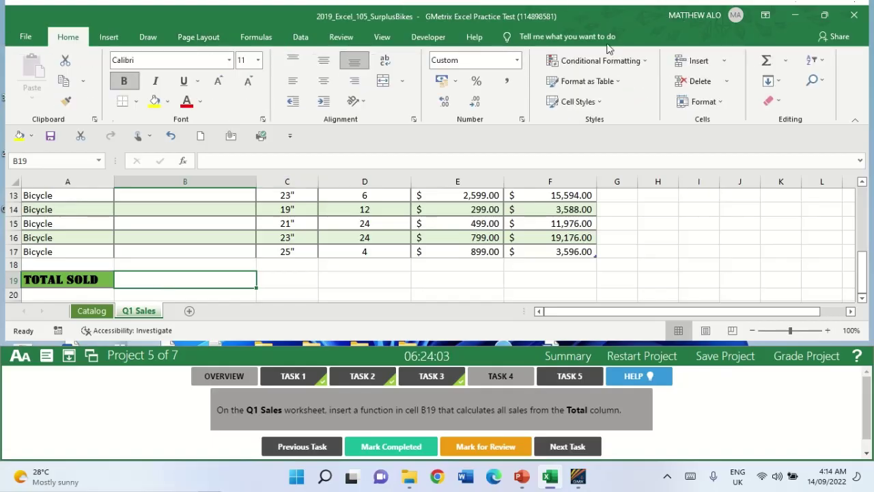
{"action": "left_click", "coordinate": [785, 62]}
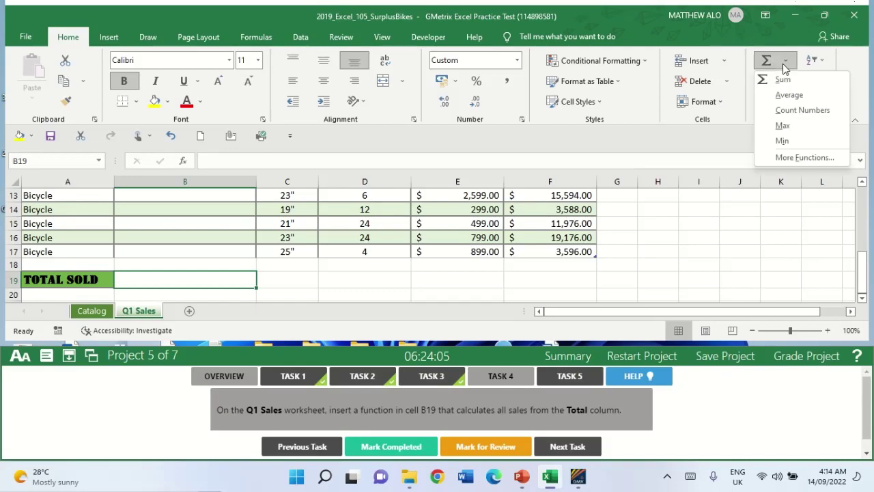
{"action": "left_click", "coordinate": [783, 80]}
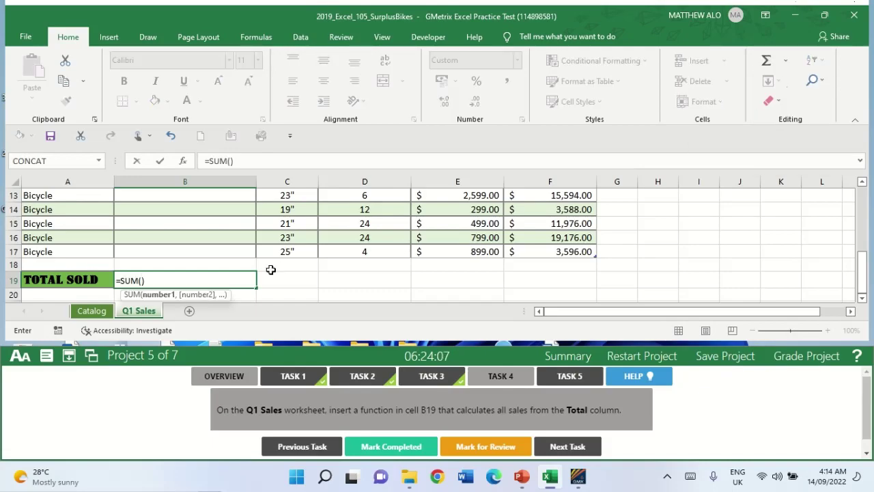
{"action": "left_click_drag", "start_coordinate": [869, 256], "coordinate": [868, 218]}
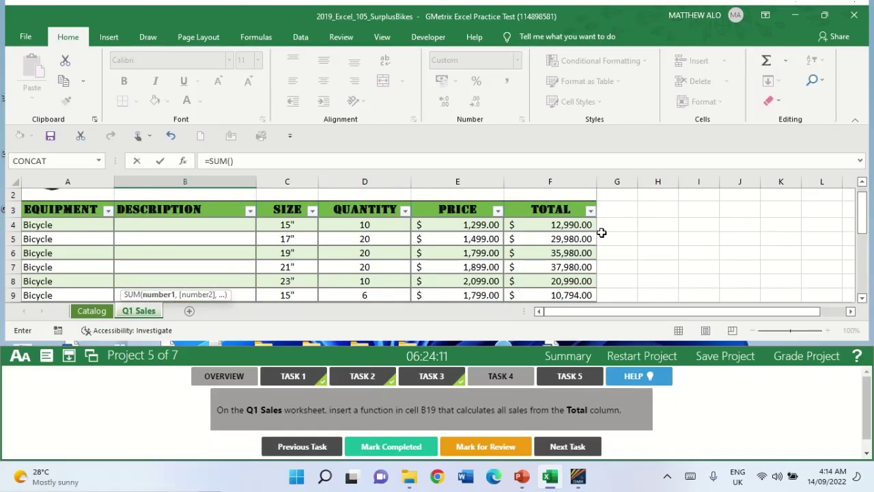
{"action": "left_click_drag", "start_coordinate": [565, 225], "coordinate": [563, 252]}
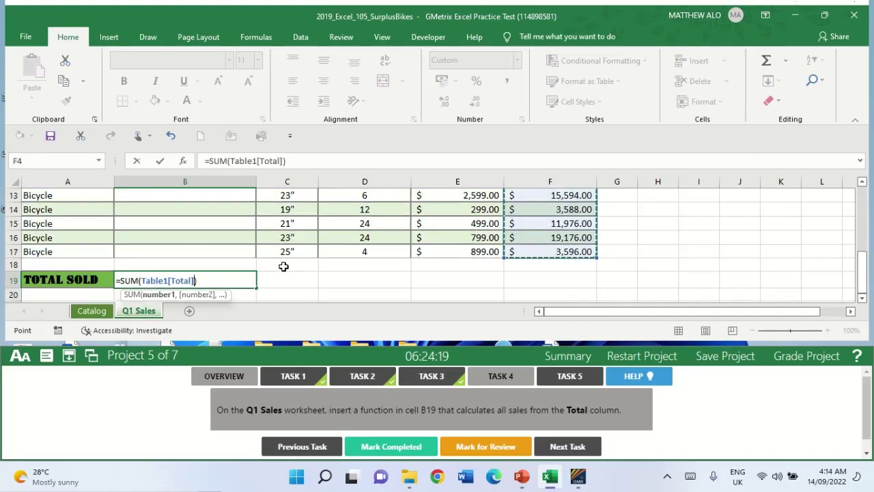
{"action": "key", "text": "Return"}
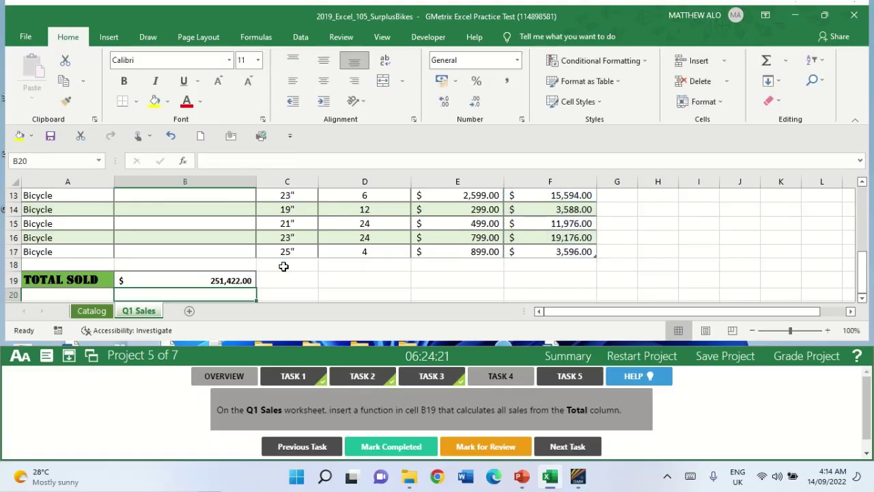
Mark Task 4 completed, then open Task 5 and read its full instructions.
{"action": "left_click", "coordinate": [393, 447]}
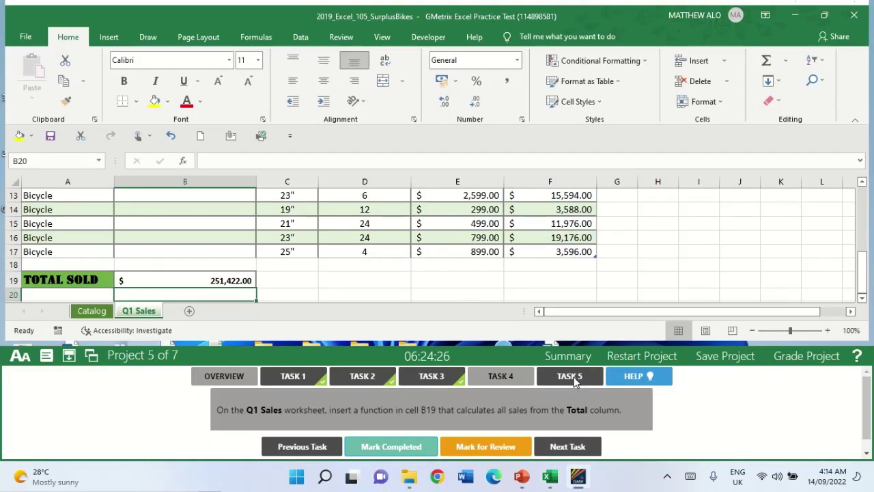
{"action": "left_click", "coordinate": [572, 381]}
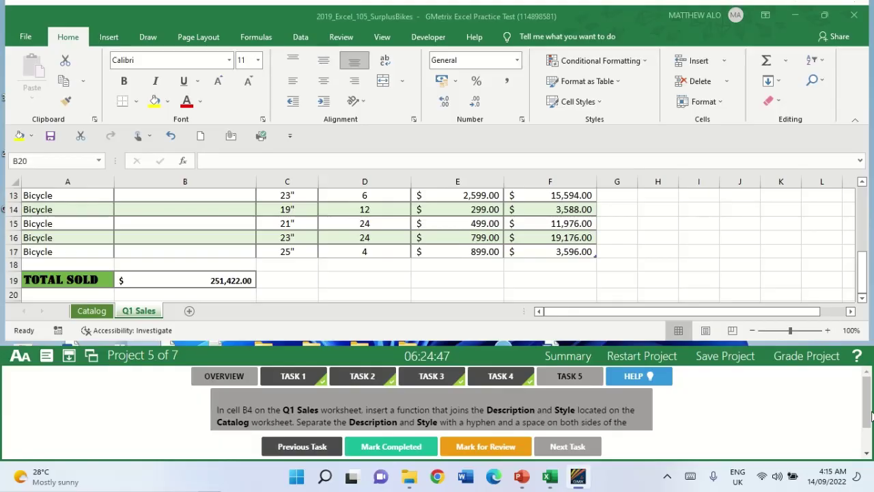
{"action": "left_click_drag", "start_coordinate": [871, 419], "coordinate": [866, 434]}
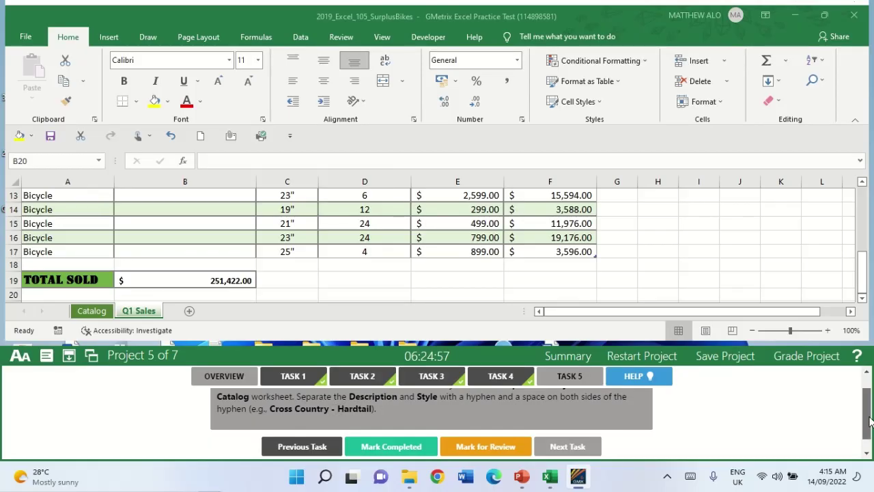
{"action": "left_click_drag", "start_coordinate": [869, 428], "coordinate": [867, 410]}
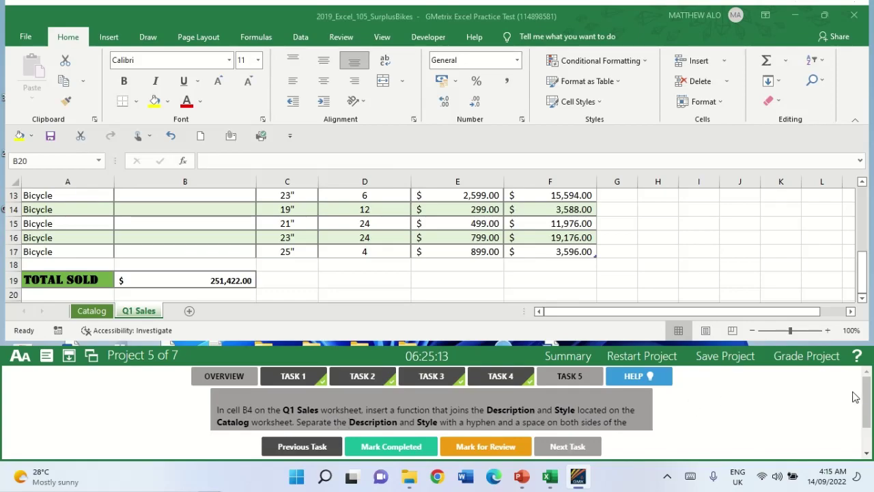
{"action": "scroll", "coordinate": [870, 413], "scroll_direction": "down", "scroll_amount": 1}
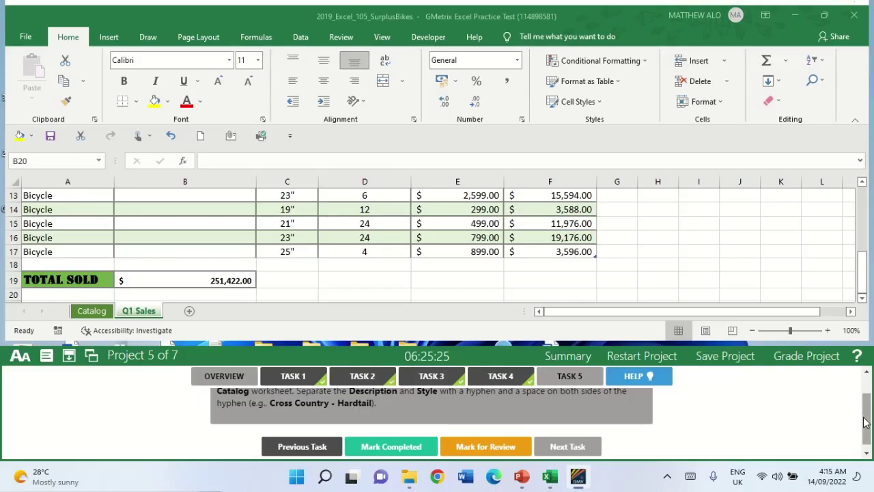
{"action": "left_click_drag", "start_coordinate": [868, 424], "coordinate": [870, 400]}
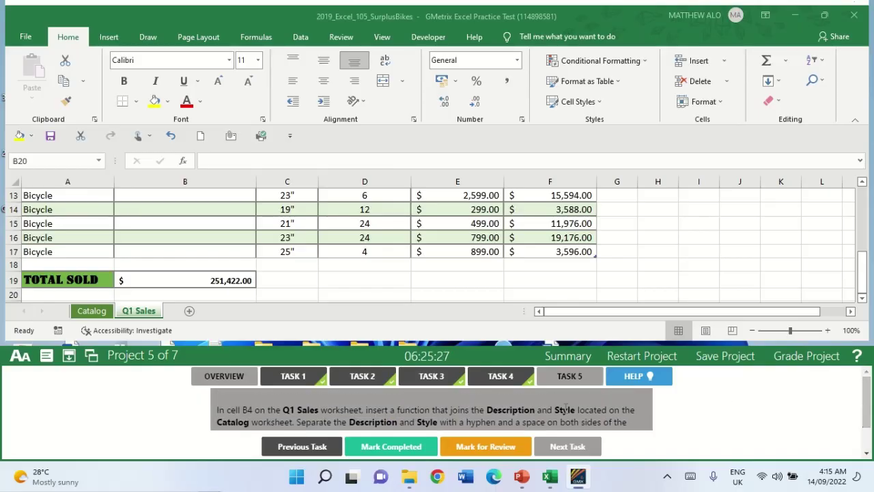
Begin a CONCAT formula in cell B4 of the Q1 Sales worksheet.
{"action": "left_click", "coordinate": [146, 312]}
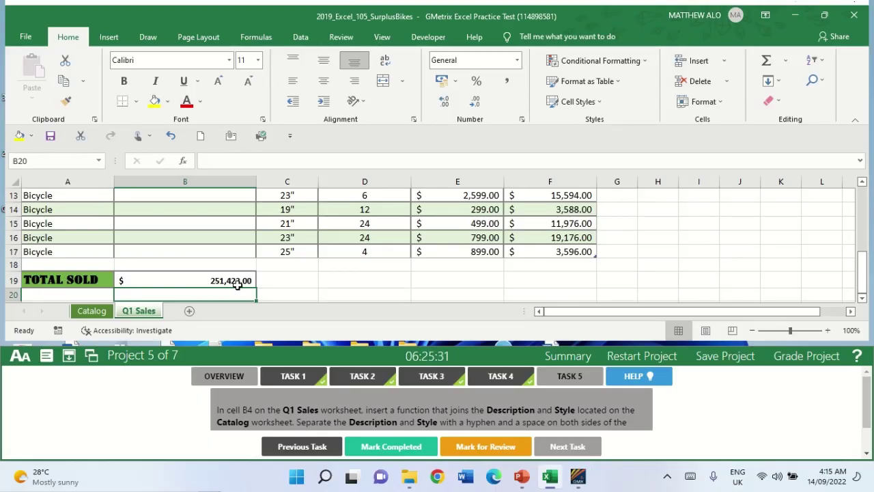
{"action": "scroll", "coordinate": [188, 244], "scroll_direction": "up", "scroll_amount": 3}
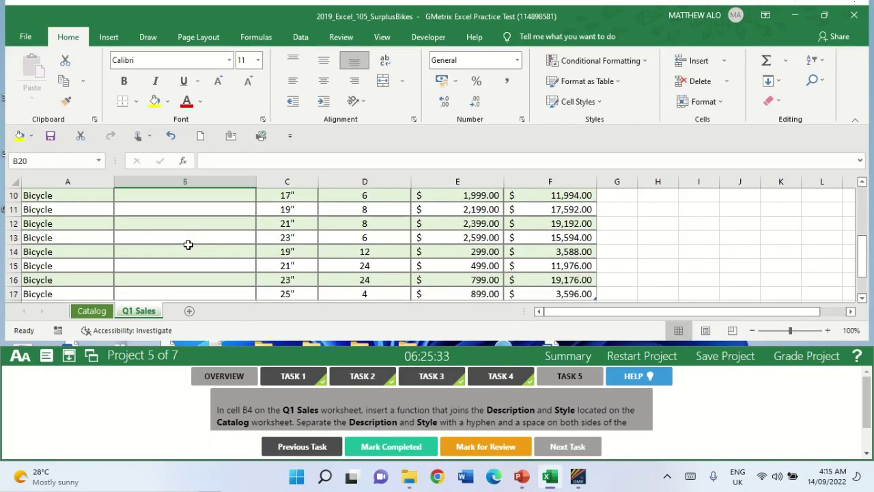
{"action": "scroll", "coordinate": [188, 244], "scroll_direction": "up", "scroll_amount": 1}
{"action": "scroll", "coordinate": [188, 244], "scroll_direction": "down", "scroll_amount": 1}
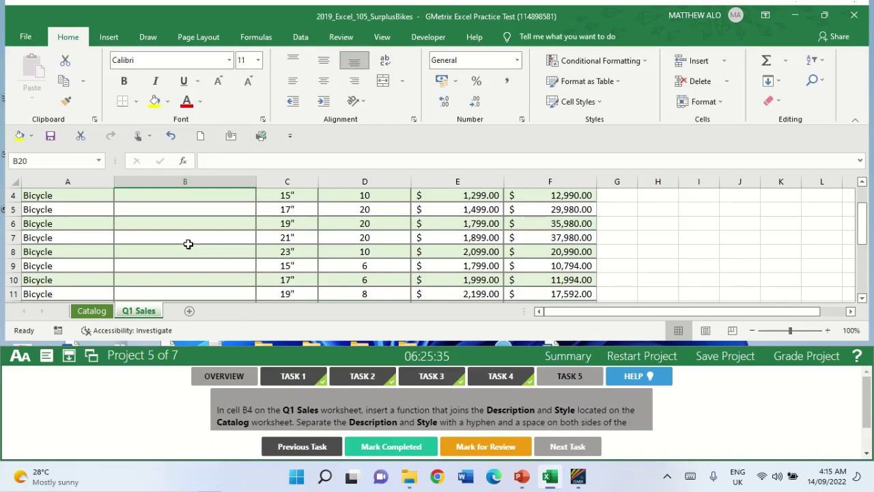
{"action": "left_click", "coordinate": [175, 196]}
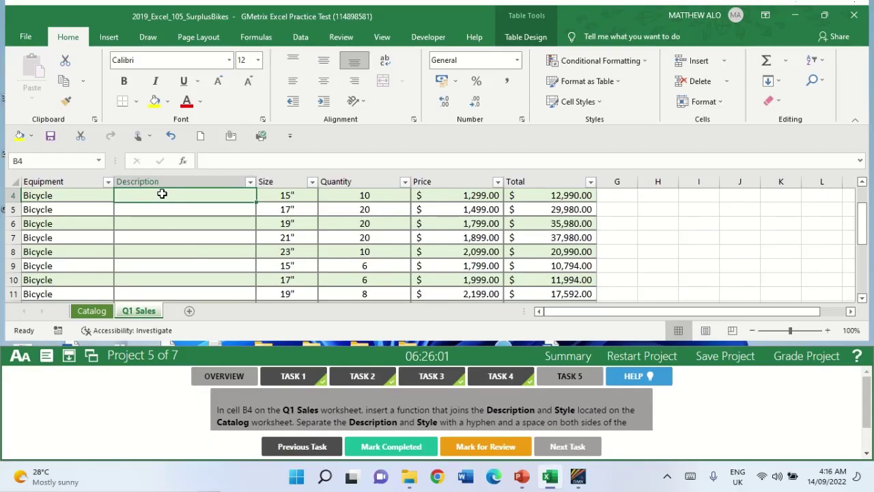
{"action": "type", "text": "="}
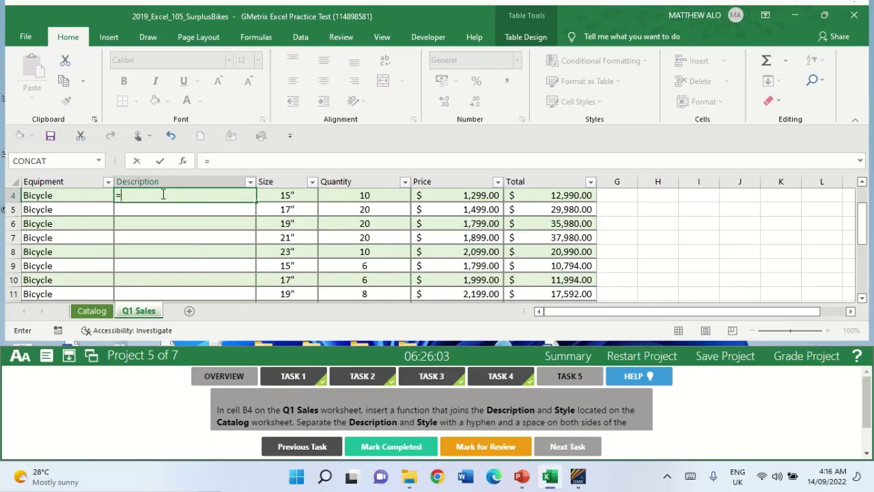
{"action": "type", "text": "CO"}
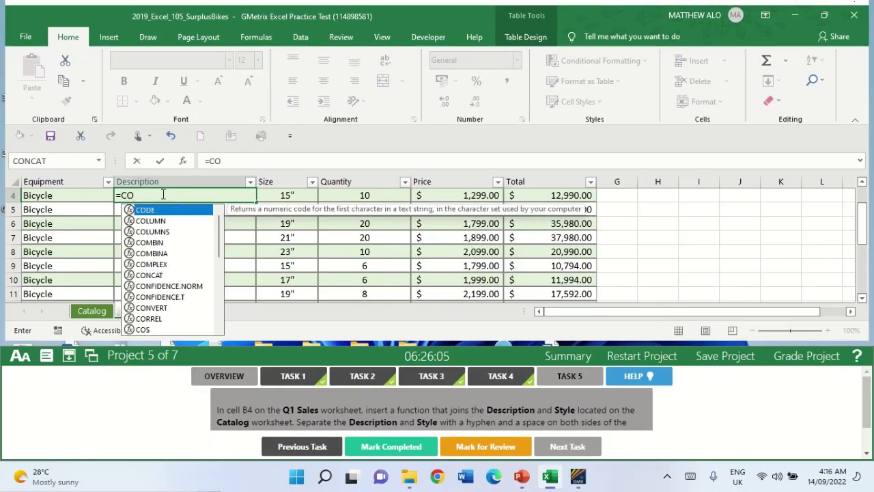
{"action": "type", "text": "M"}
{"action": "key", "text": "BackSpace"}
{"action": "type", "text": "N"}
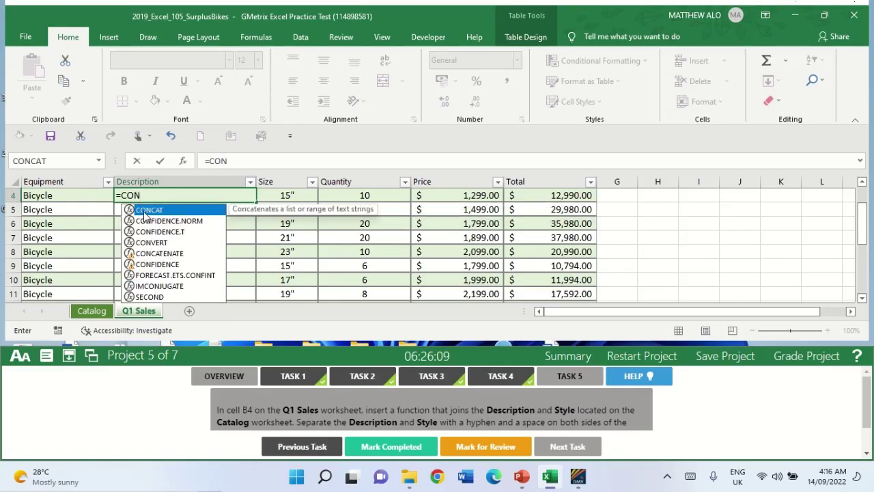
{"action": "double_click", "coordinate": [144, 214]}
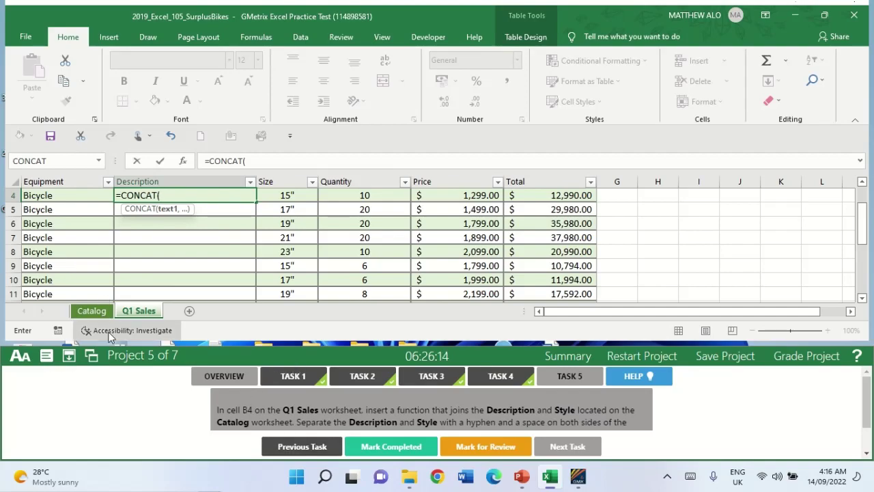
Complete the CONCAT formula with the Catalog worksheet's Description in D4, the separator " - " and the Style in C4.
{"action": "left_click", "coordinate": [97, 317]}
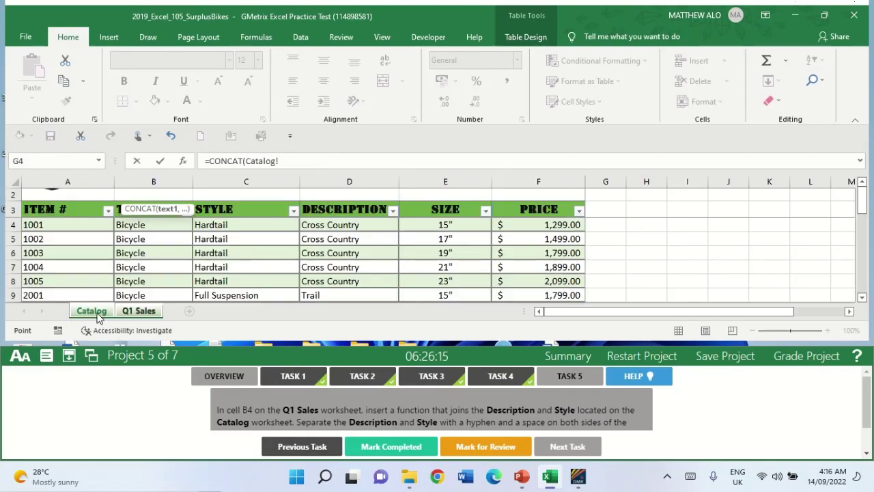
{"action": "left_click", "coordinate": [338, 226]}
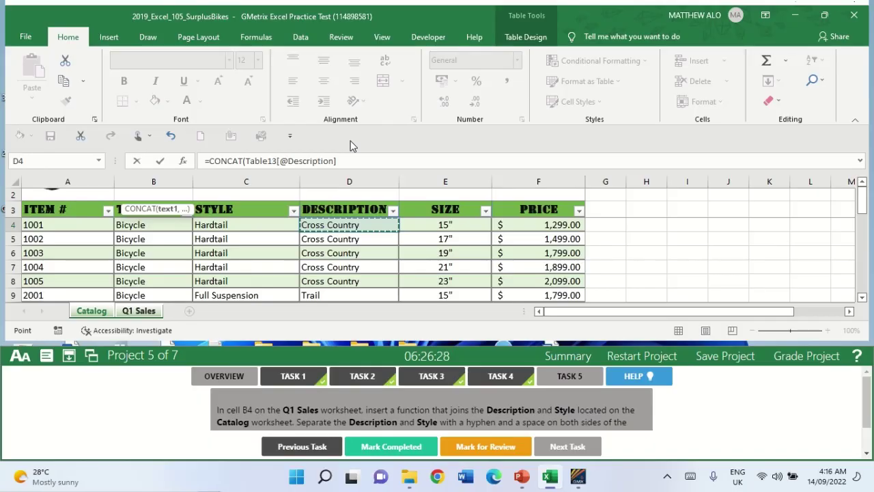
{"action": "type", "text": ","}
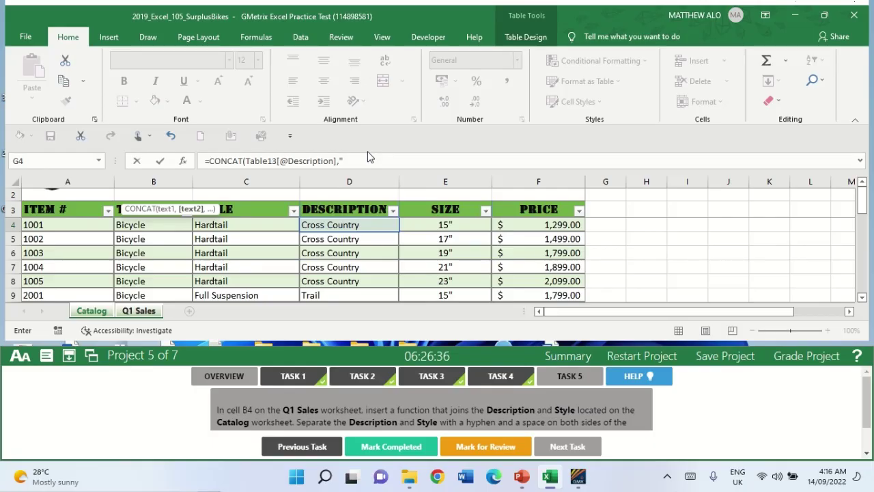
{"action": "type", "text": "-"}
{"action": "type", "text": "\","}
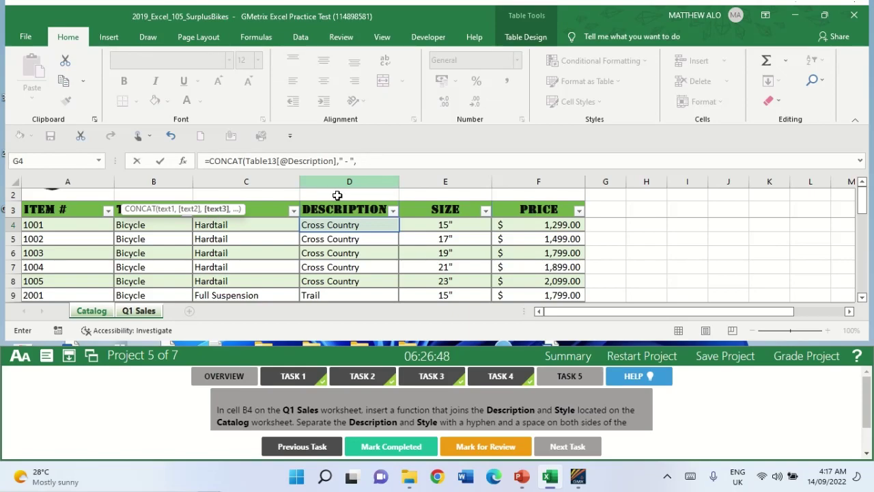
{"action": "left_click", "coordinate": [101, 312]}
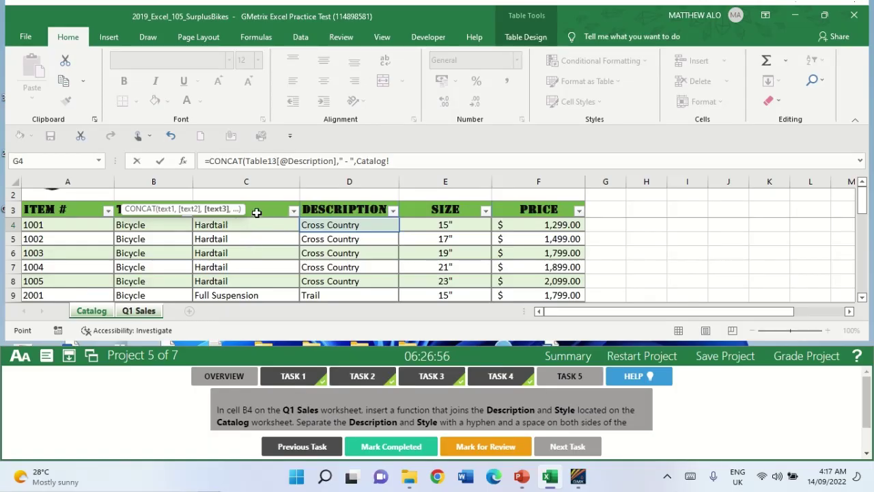
{"action": "left_click", "coordinate": [236, 226]}
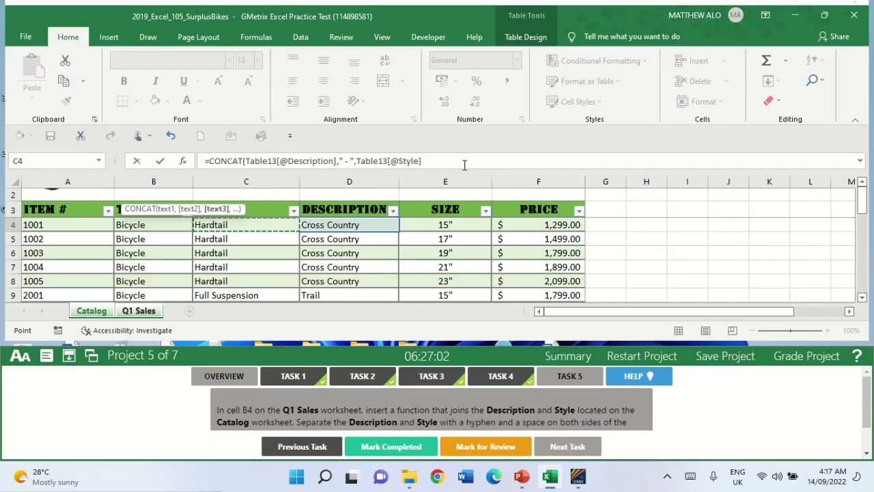
{"action": "type", "text": ")"}
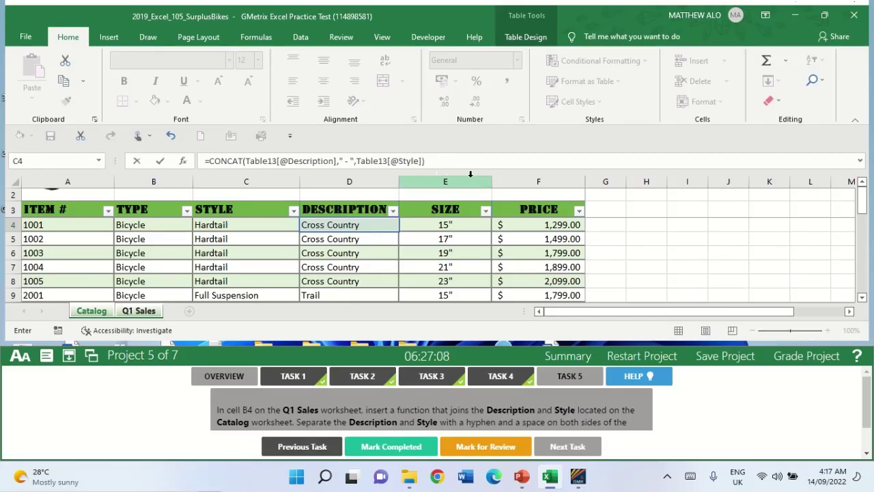
{"action": "key", "text": "Return"}
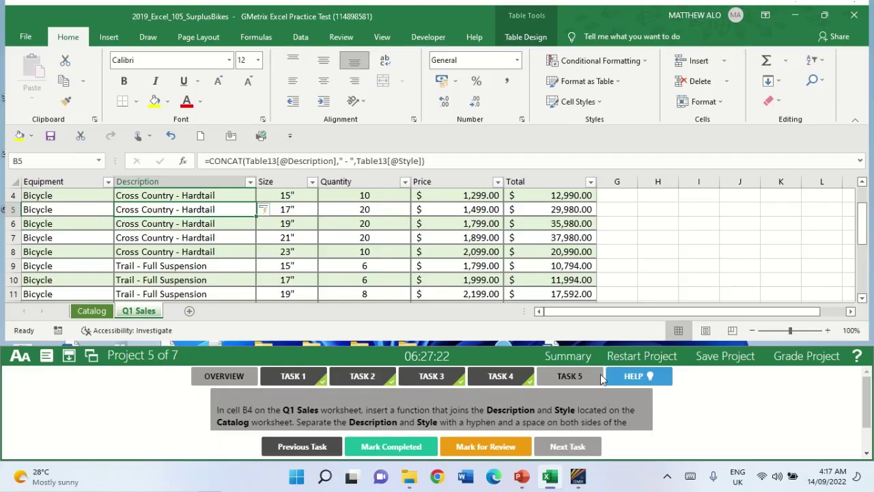
Mark Task 5 completed and grade Project 5.
{"action": "left_click", "coordinate": [400, 447]}
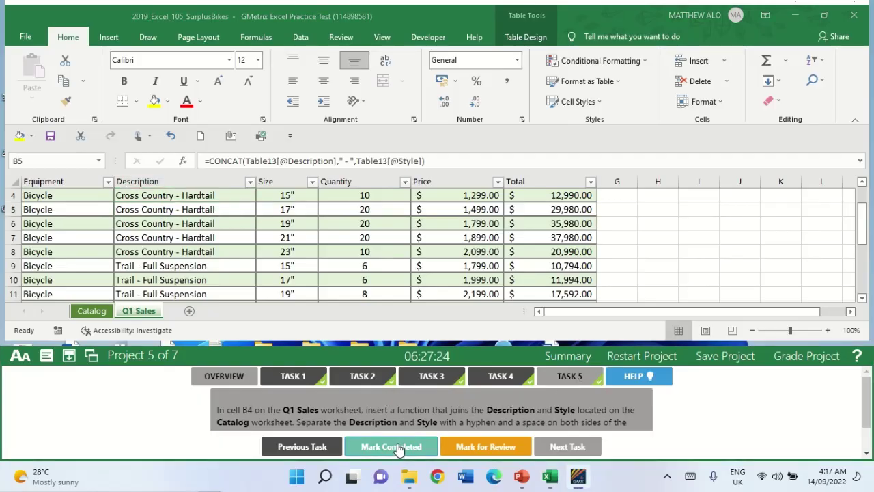
{"action": "left_click", "coordinate": [806, 360]}
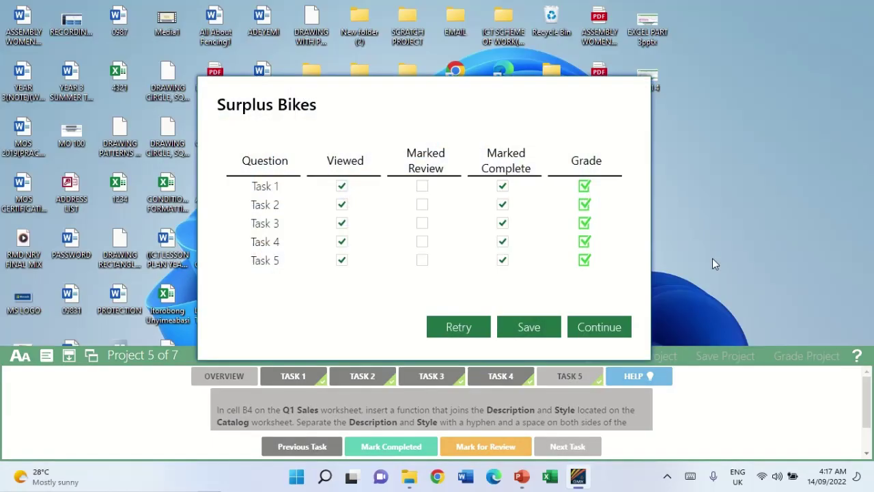
Continue to Project 6, Blog Log, and open its Task 1.
{"action": "left_click", "coordinate": [597, 330]}
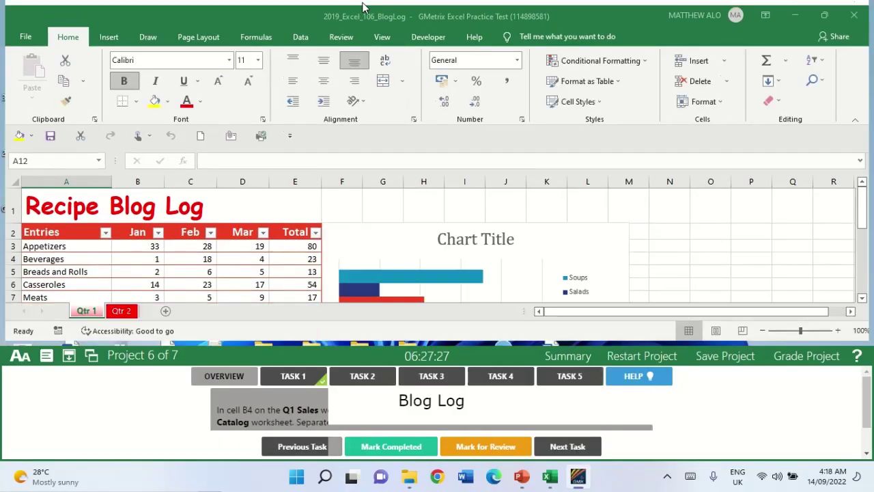
{"action": "mouse_move", "coordinate": [362, 4]}
{"action": "left_click", "coordinate": [390, 28]}
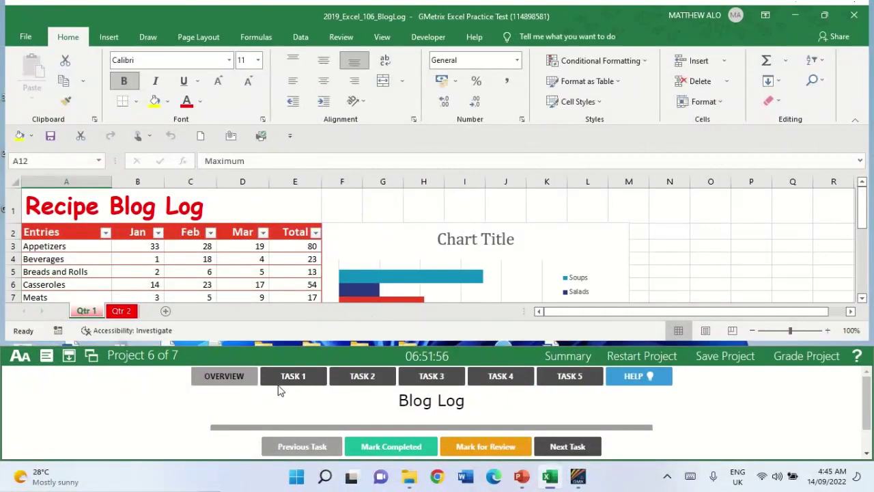
{"action": "left_click", "coordinate": [283, 382]}
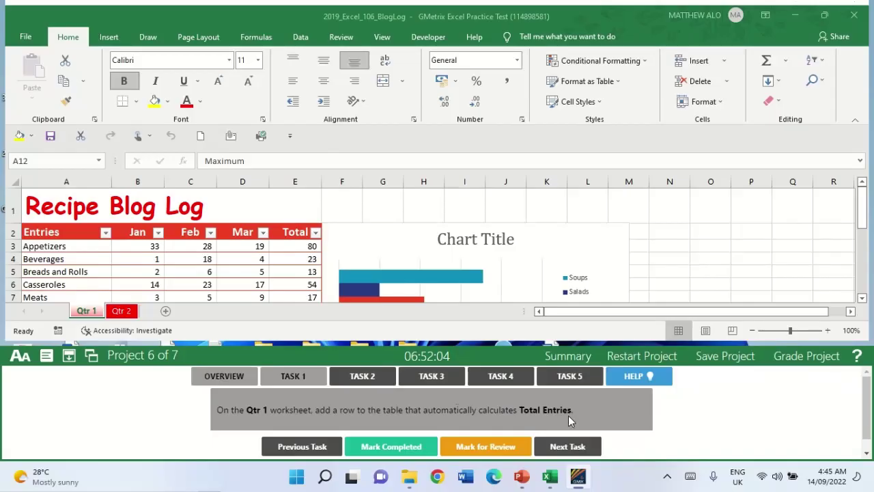
Add a total row to the table on the Qtr 1 worksheet.
{"action": "left_click", "coordinate": [89, 312]}
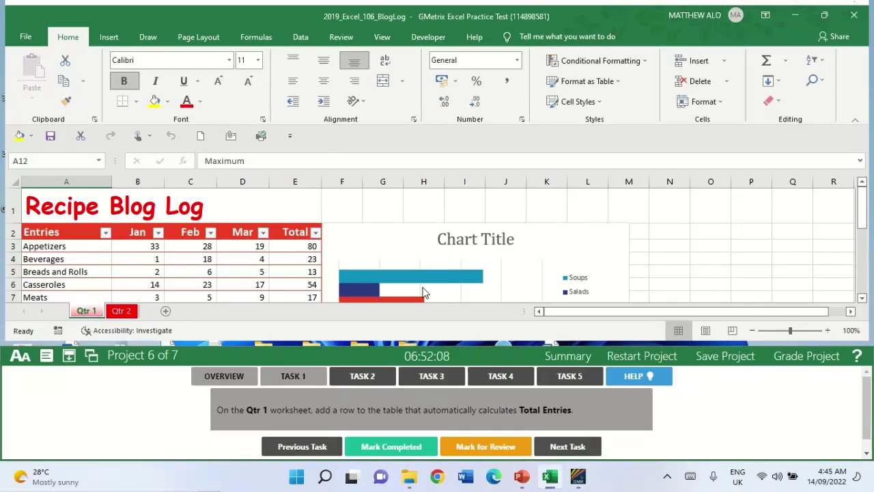
{"action": "scroll", "coordinate": [447, 254], "scroll_direction": "down", "scroll_amount": 1}
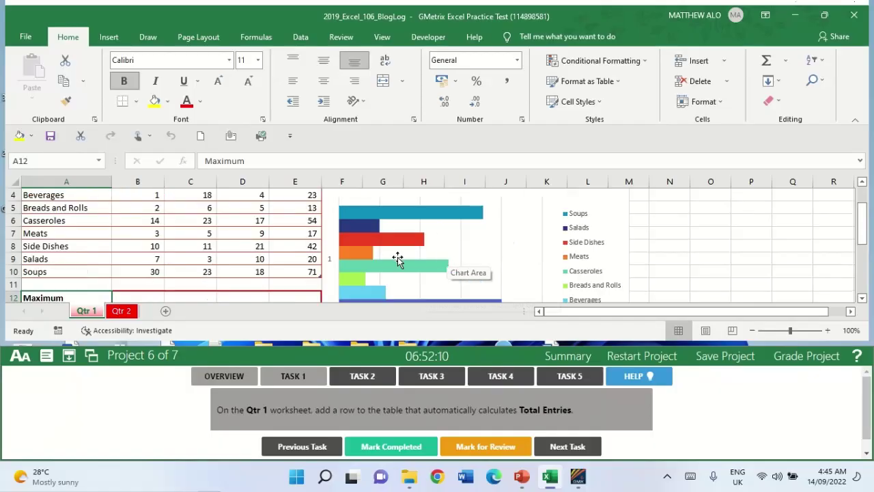
{"action": "left_click", "coordinate": [154, 246]}
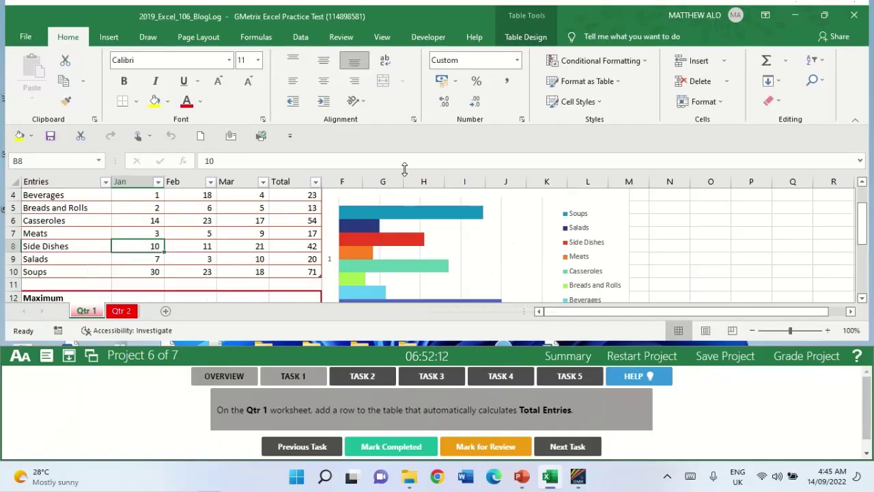
{"action": "left_click", "coordinate": [523, 38]}
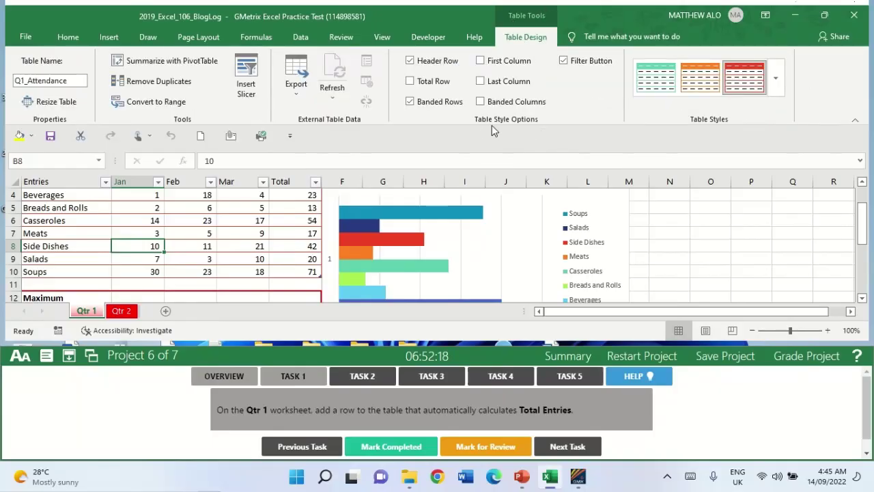
{"action": "left_click", "coordinate": [418, 88]}
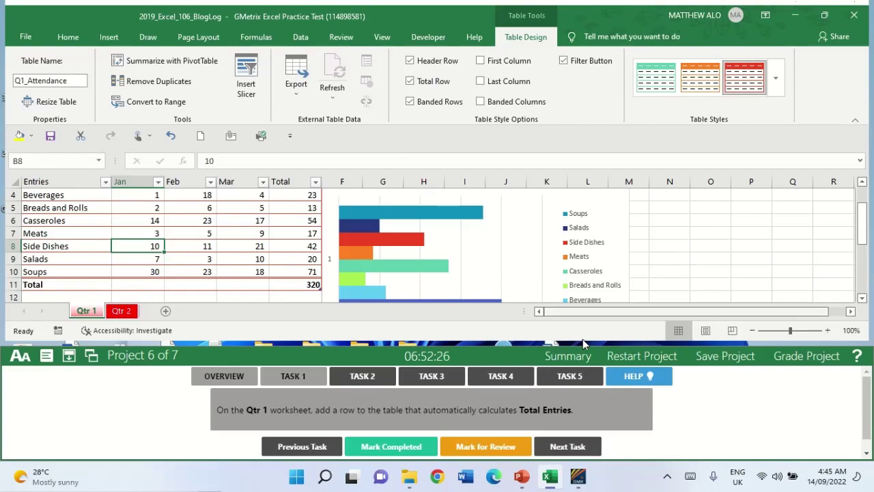
Mark Task 1 of Project 6 completed and open Task 2.
{"action": "left_click", "coordinate": [304, 379]}
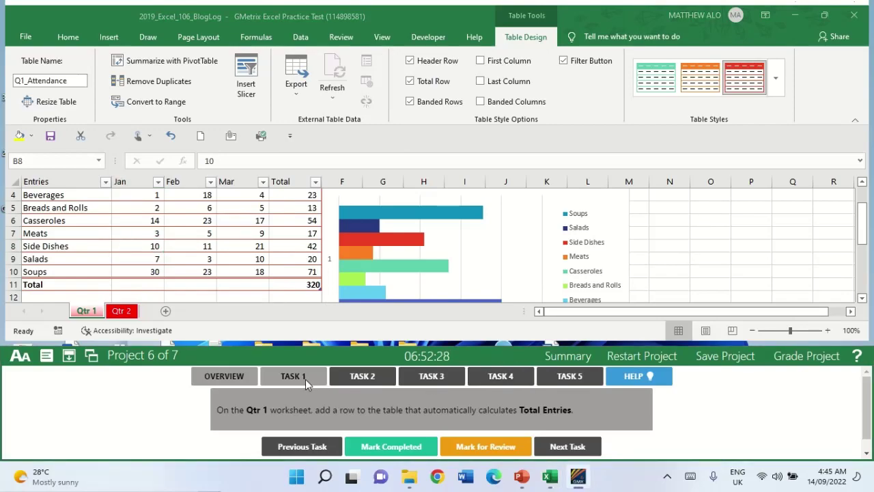
{"action": "left_click", "coordinate": [386, 455]}
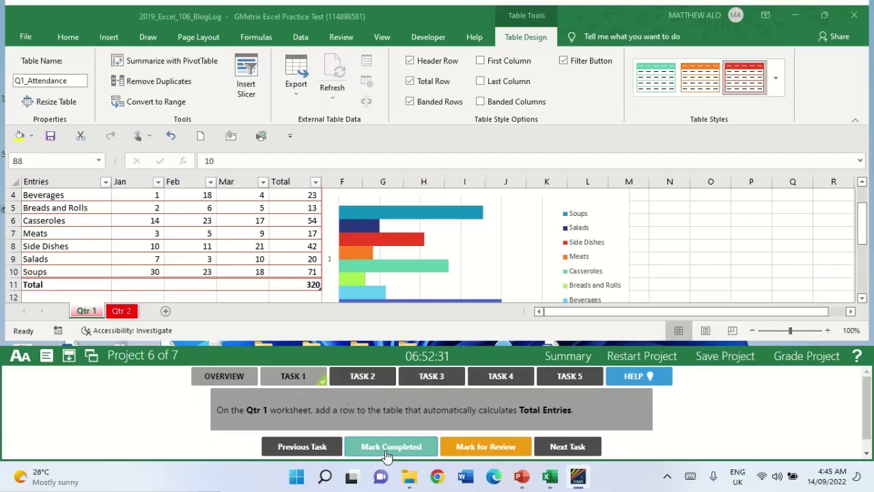
{"action": "left_click", "coordinate": [360, 381]}
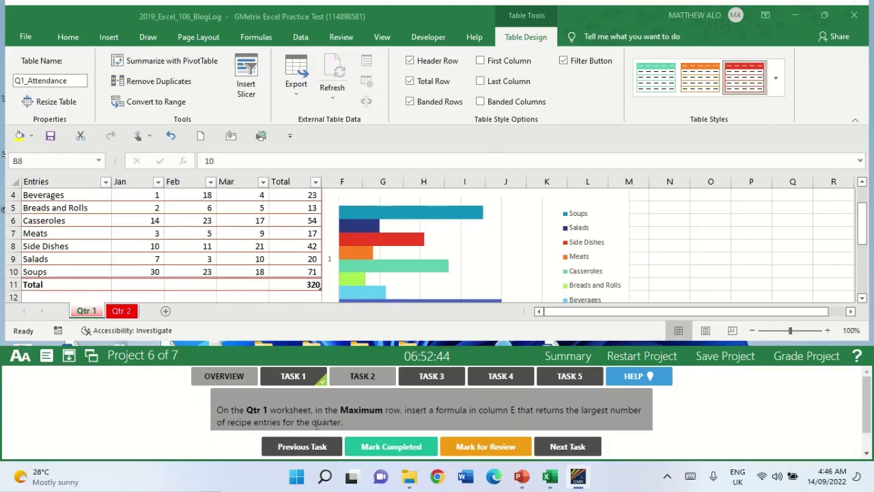
Insert a MAX formula in cell E13 of the Maximum row, using Q1_Attendance[Total] (E3:E10) as its range.
{"action": "scroll", "coordinate": [297, 290], "scroll_direction": "down", "scroll_amount": 1}
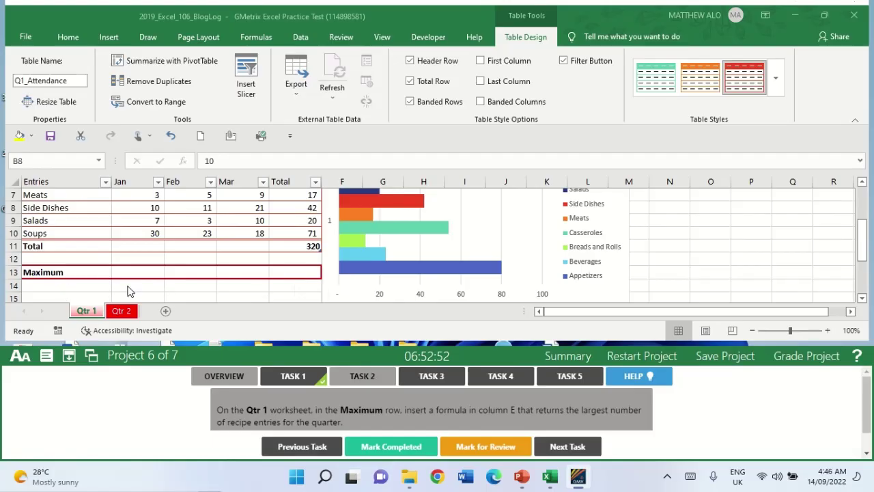
{"action": "left_click", "coordinate": [291, 268]}
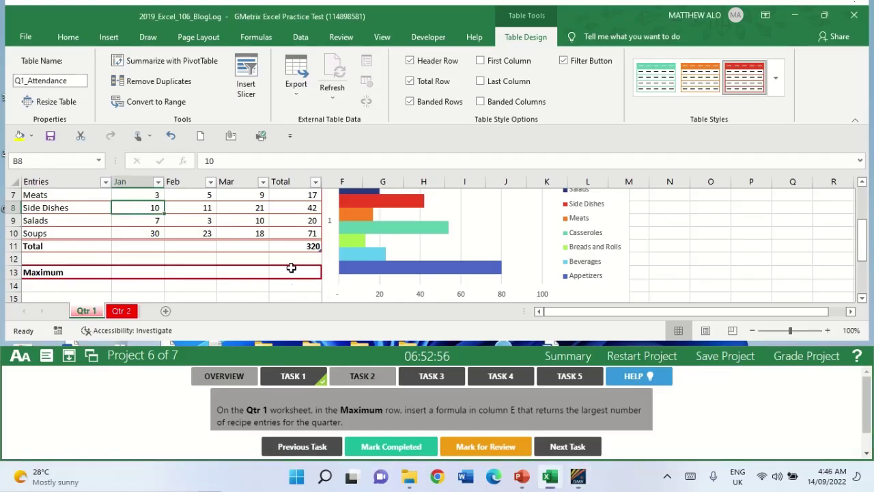
{"action": "left_click", "coordinate": [291, 268]}
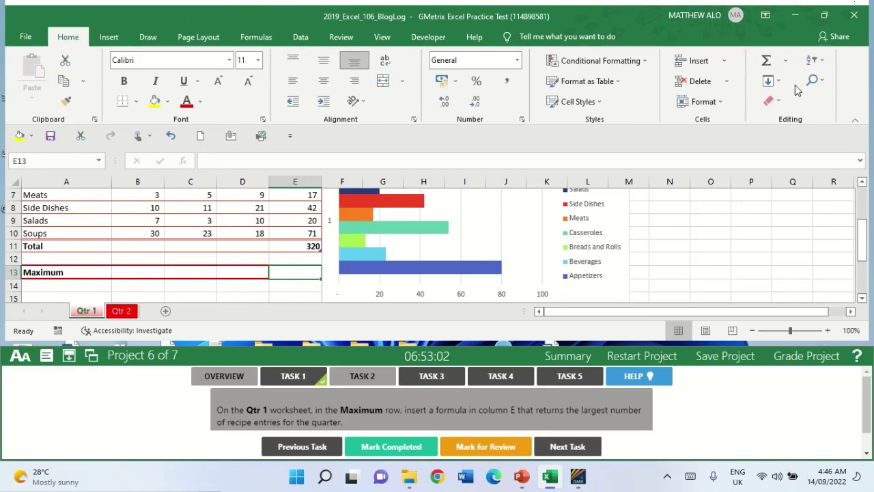
{"action": "left_click", "coordinate": [786, 62]}
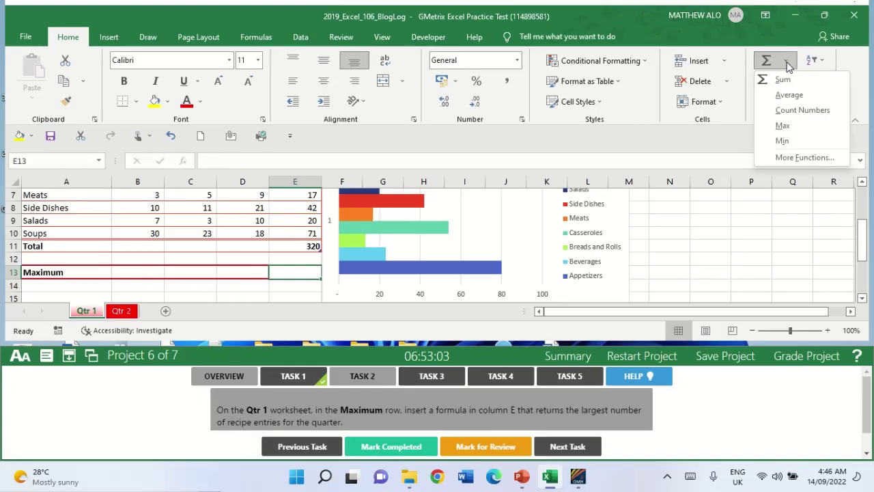
{"action": "left_click", "coordinate": [802, 132]}
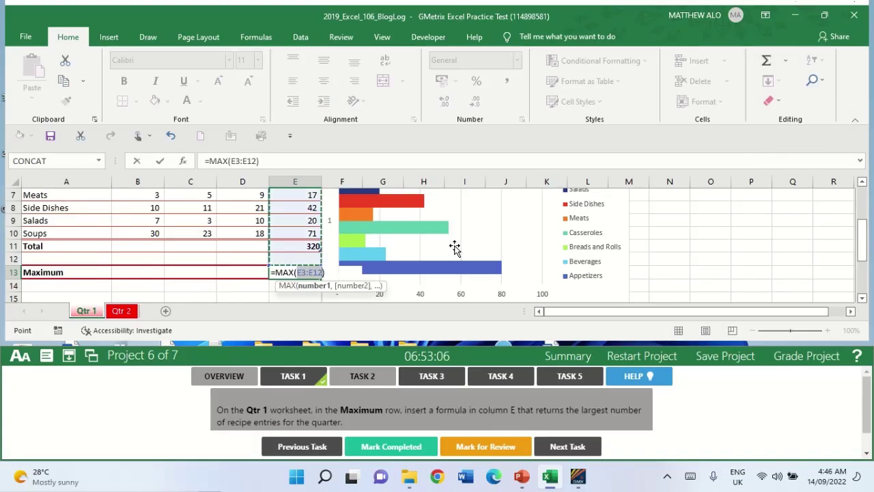
{"action": "left_click_drag", "start_coordinate": [863, 244], "coordinate": [863, 209]}
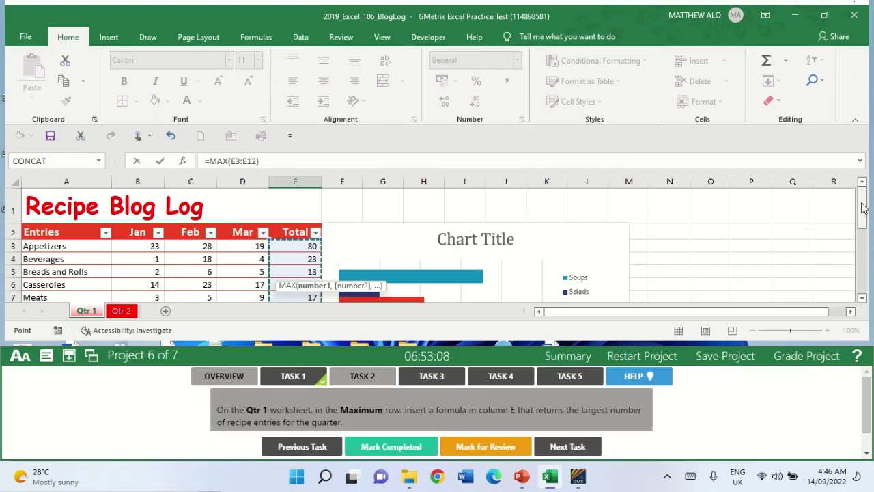
{"action": "mouse_move", "coordinate": [298, 244]}
{"action": "left_mouse_down"}
{"action": "mouse_move", "coordinate": [286, 320]}
{"action": "mouse_move", "coordinate": [296, 261]}
{"action": "left_mouse_up"}
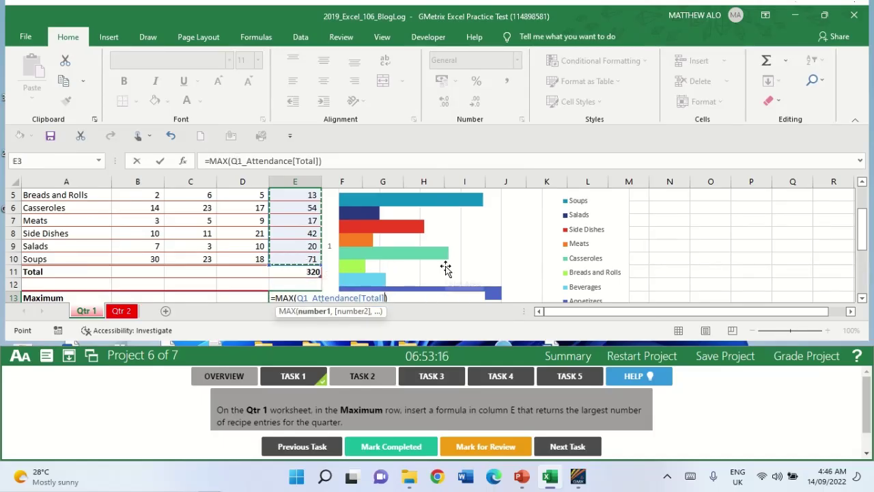
{"action": "key", "text": "Return"}
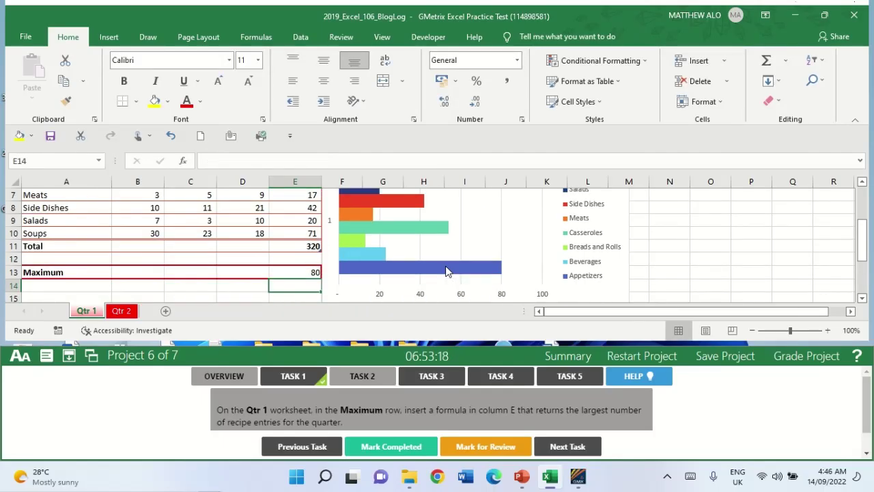
Mark Task 2 of Project 6 completed and open Task 3.
{"action": "left_click", "coordinate": [373, 447]}
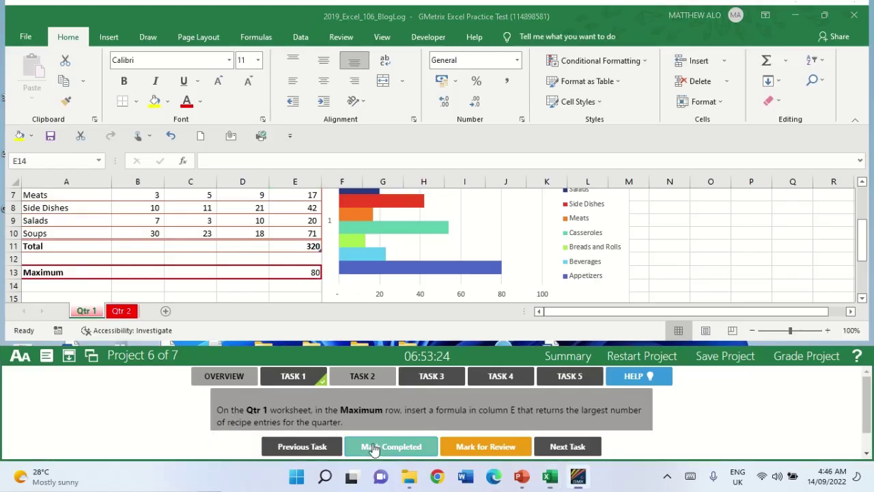
{"action": "left_click", "coordinate": [441, 384]}
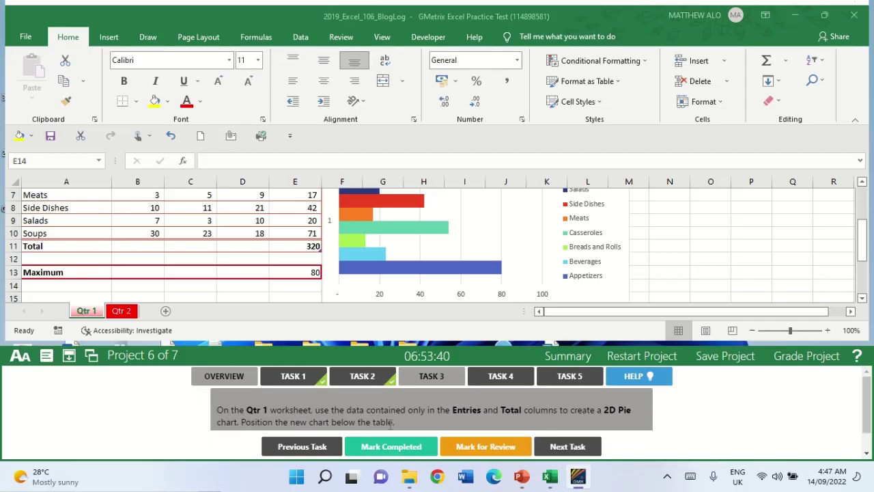
Insert a 2-D Pie chart on the Qtr 1 worksheet from only the Entries and Total columns, A2:A10 and E2:E10.
{"action": "scroll", "coordinate": [107, 238], "scroll_direction": "up", "scroll_amount": 1}
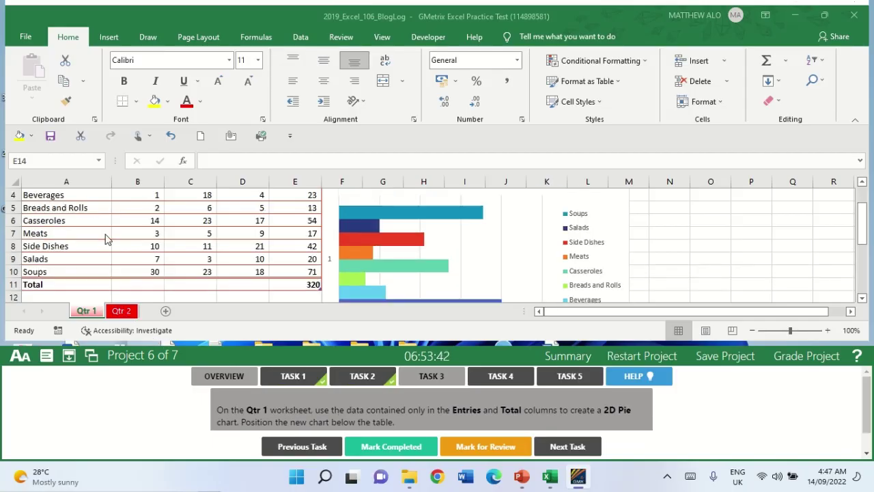
{"action": "scroll", "coordinate": [107, 238], "scroll_direction": "up", "scroll_amount": 1}
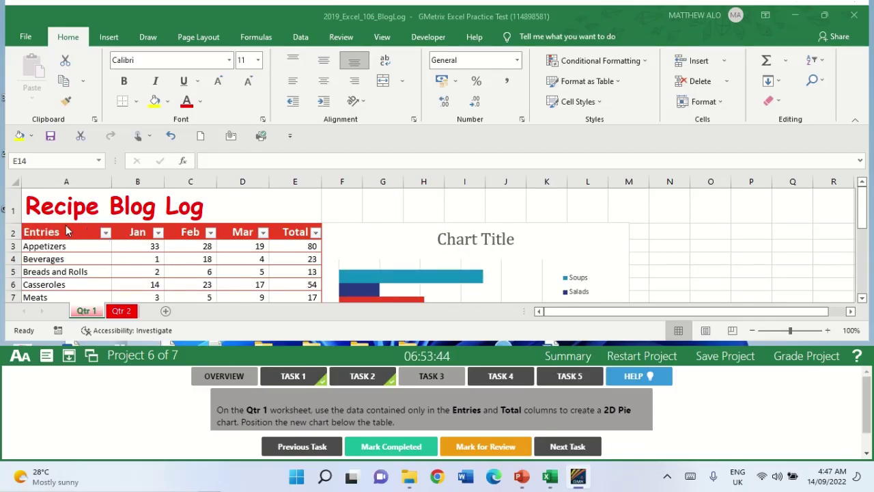
{"action": "left_click", "coordinate": [90, 312]}
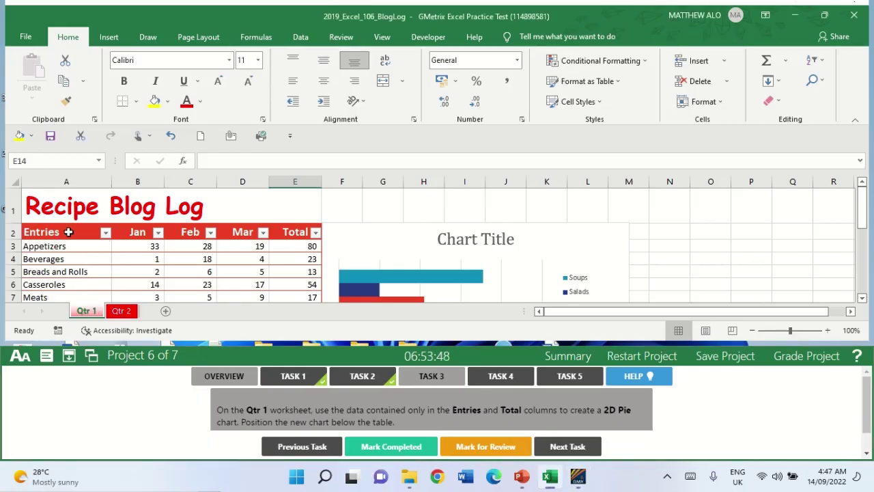
{"action": "left_click_drag", "start_coordinate": [68, 233], "coordinate": [53, 263]}
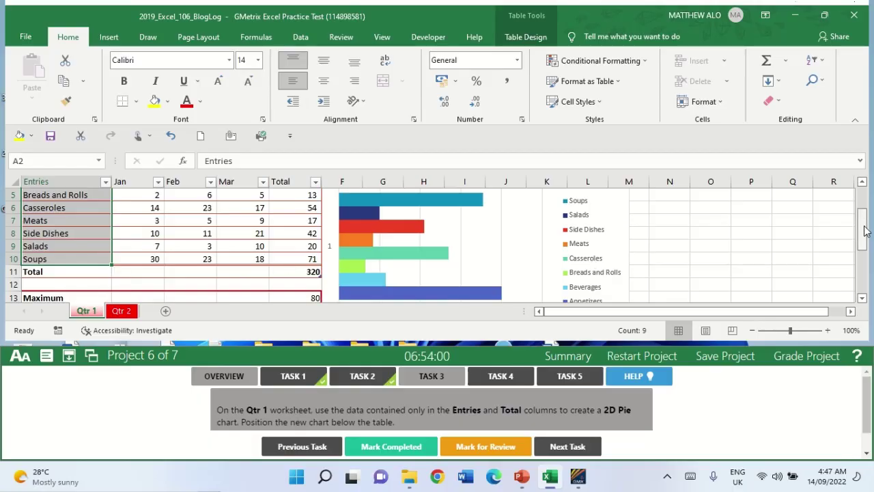
{"action": "scroll", "coordinate": [852, 202], "scroll_direction": "up", "scroll_amount": 2}
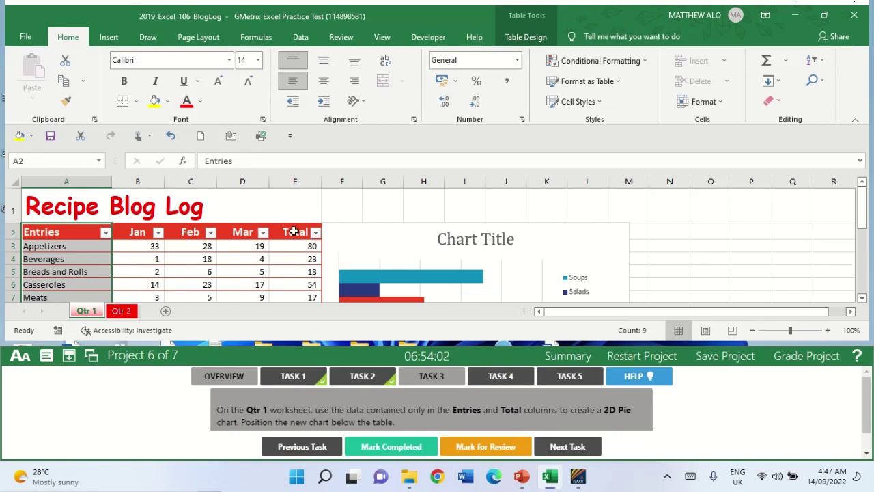
{"action": "left_click_drag", "start_coordinate": [293, 231], "coordinate": [296, 260], "text": "ctrl"}
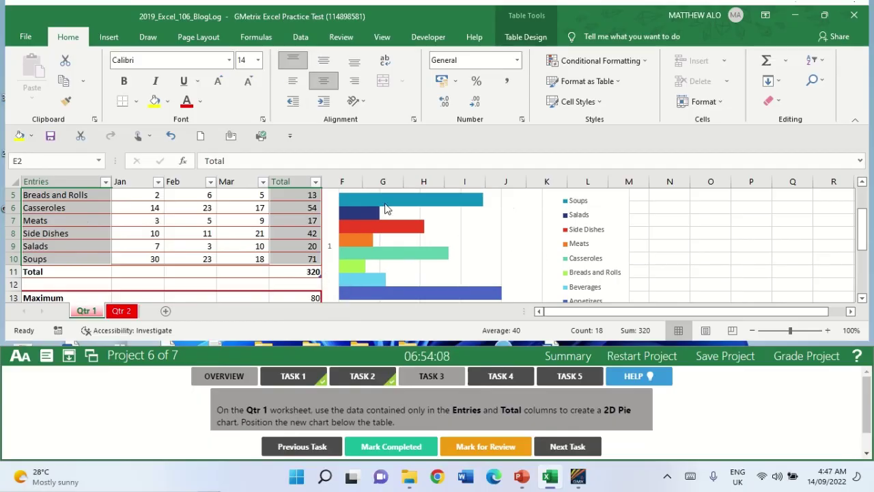
{"action": "left_click", "coordinate": [109, 37]}
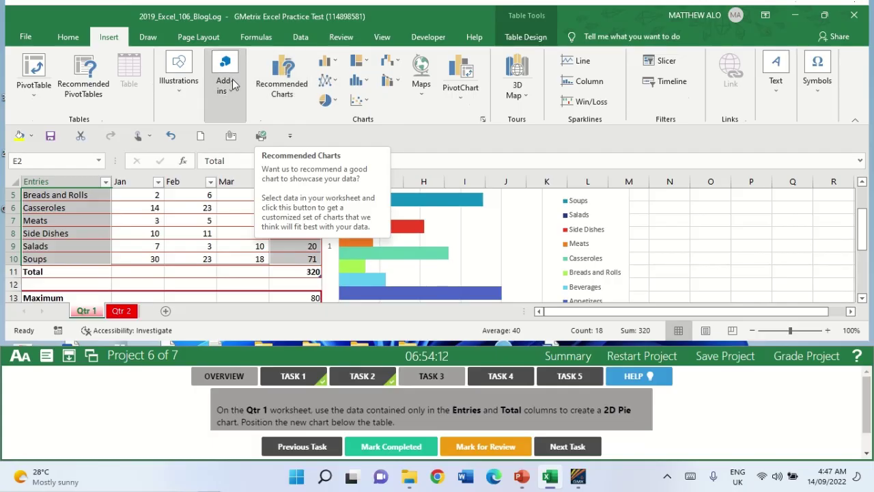
{"action": "left_click", "coordinate": [331, 104]}
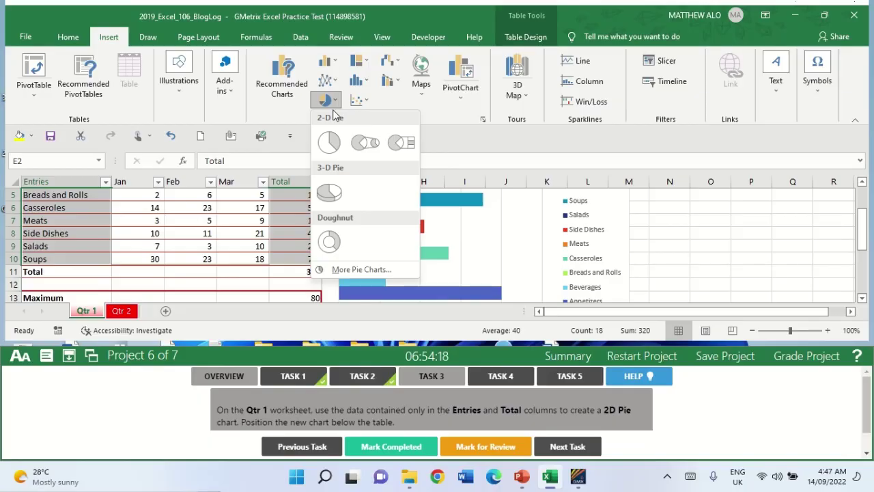
{"action": "left_click", "coordinate": [331, 143]}
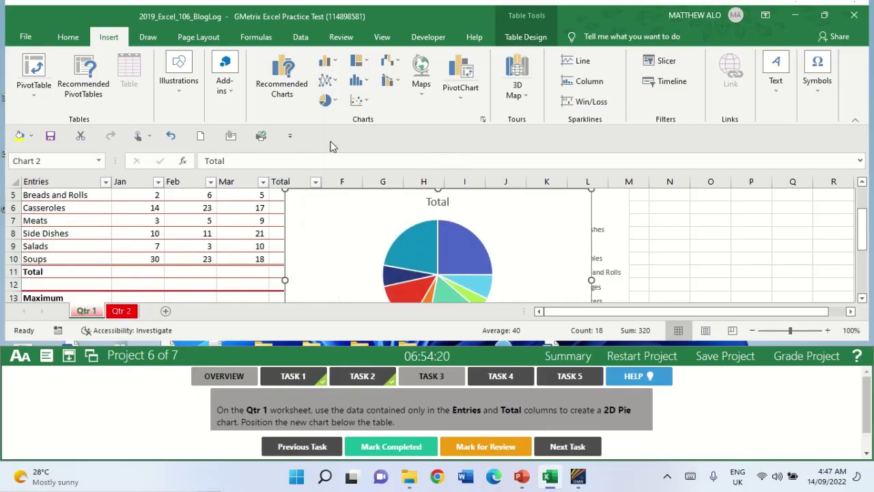
Move the new pie chart below the table and the Maximum row, starting at row 15 in column A.
{"action": "scroll", "coordinate": [303, 219], "scroll_direction": "down", "scroll_amount": 2}
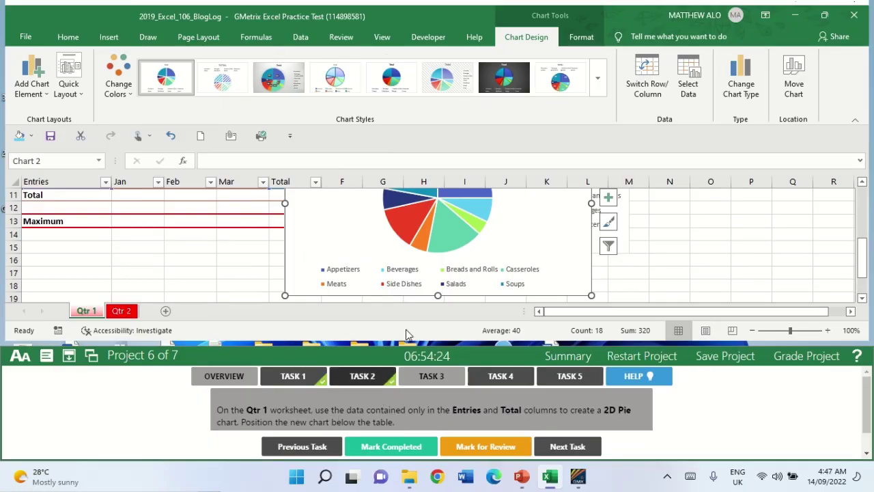
{"action": "scroll", "coordinate": [337, 215], "scroll_direction": "up", "scroll_amount": 2}
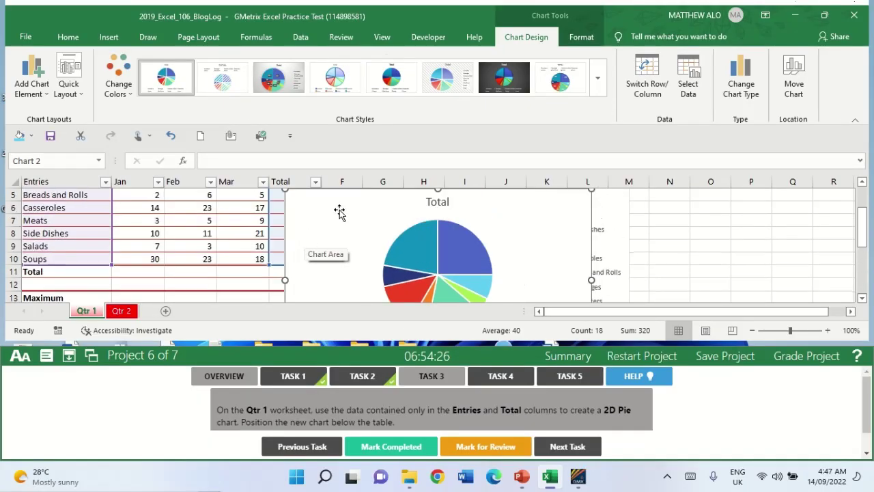
{"action": "left_click_drag", "start_coordinate": [336, 214], "coordinate": [45, 301]}
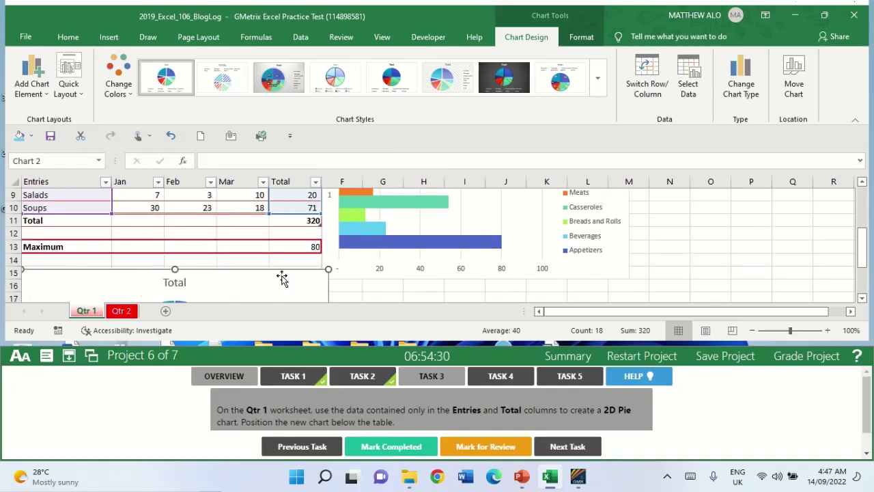
{"action": "left_click", "coordinate": [746, 252]}
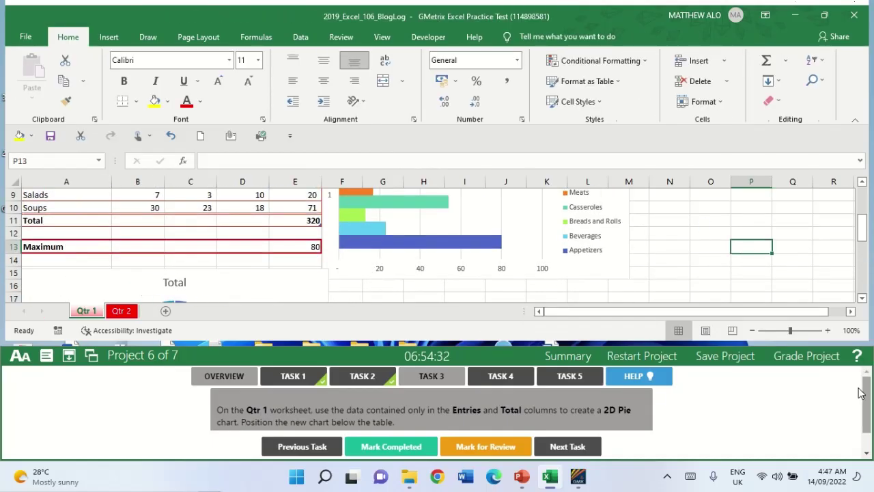
Mark Task 3 of Project 6 completed and open Task 4.
{"action": "left_click", "coordinate": [407, 447]}
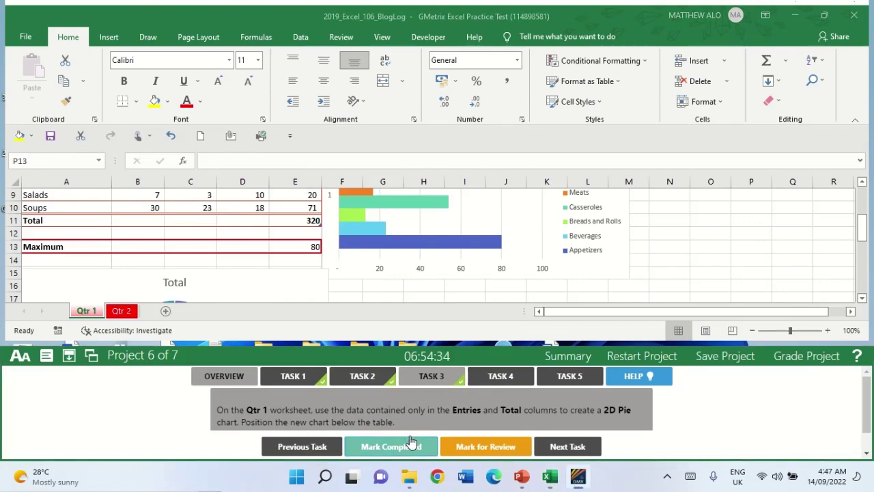
{"action": "left_click", "coordinate": [504, 378]}
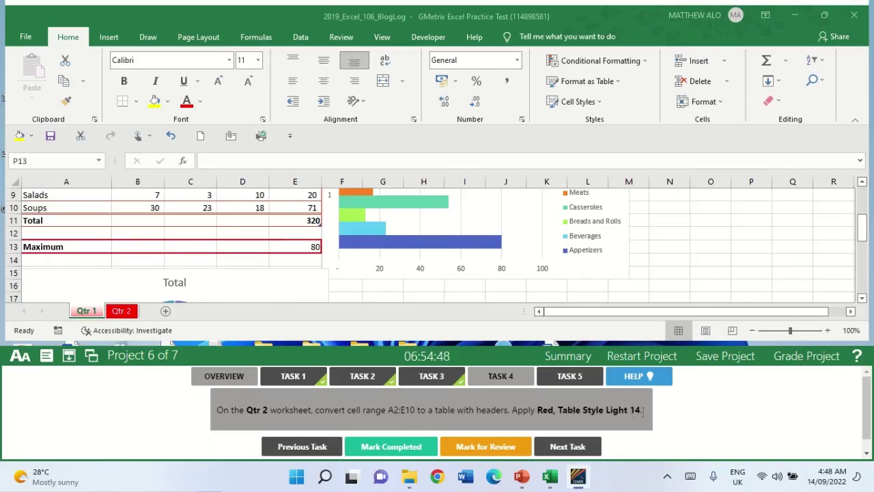
Convert cell range A2:E10 on the Qtr 2 worksheet to a table with headers, using Red, Table Style Light 14.
{"action": "left_click", "coordinate": [127, 312]}
{"action": "left_click", "coordinate": [127, 312]}
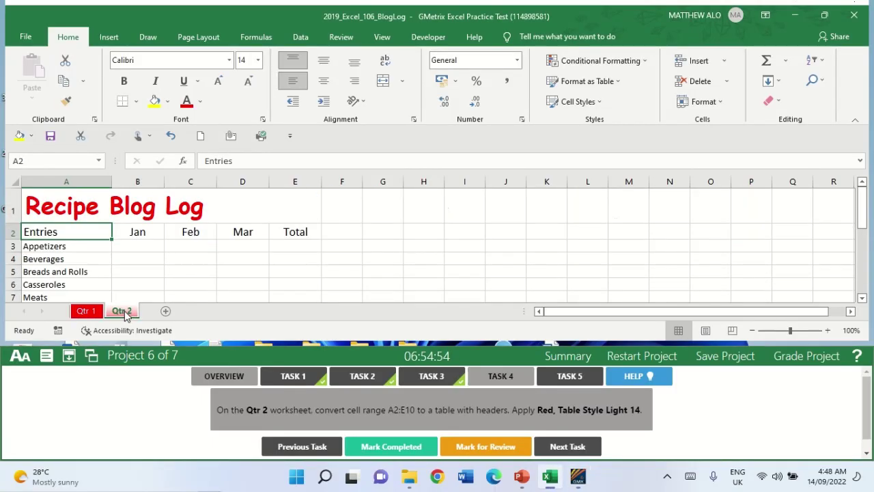
{"action": "left_click", "coordinate": [32, 158]}
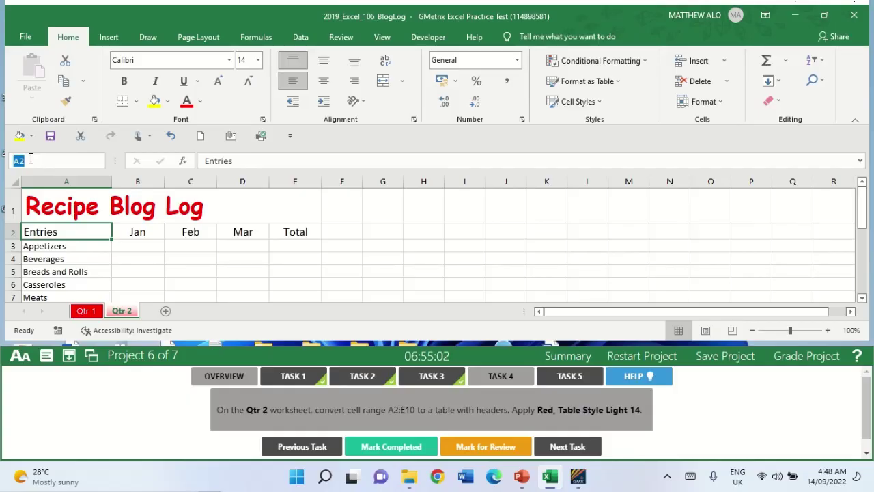
{"action": "key", "text": "BackSpace"}
{"action": "type", "text": "0"}
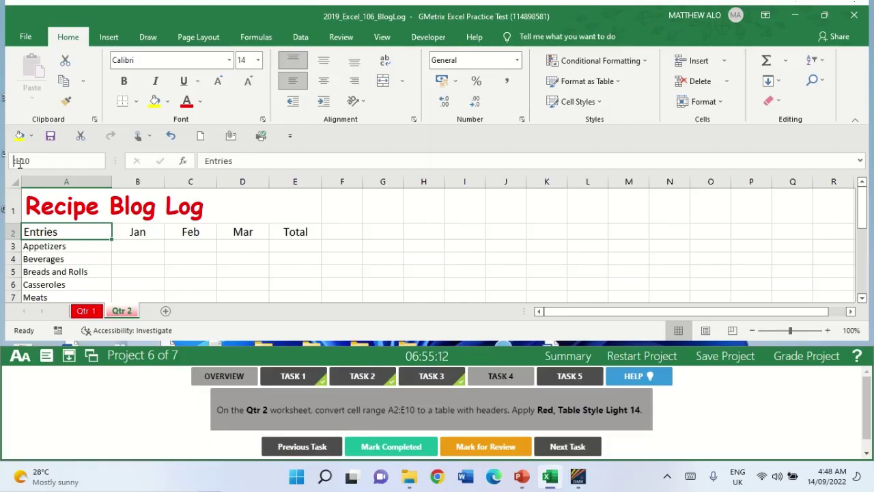
{"action": "type", "text": "A2"}
{"action": "key", "text": "Return"}
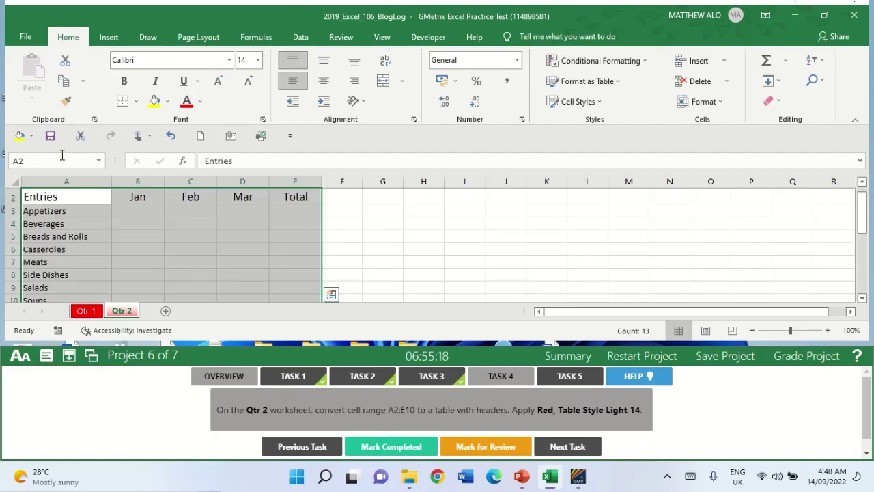
{"action": "scroll", "coordinate": [358, 236], "scroll_direction": "down", "scroll_amount": 1}
{"action": "scroll", "coordinate": [357, 236], "scroll_direction": "up", "scroll_amount": 2}
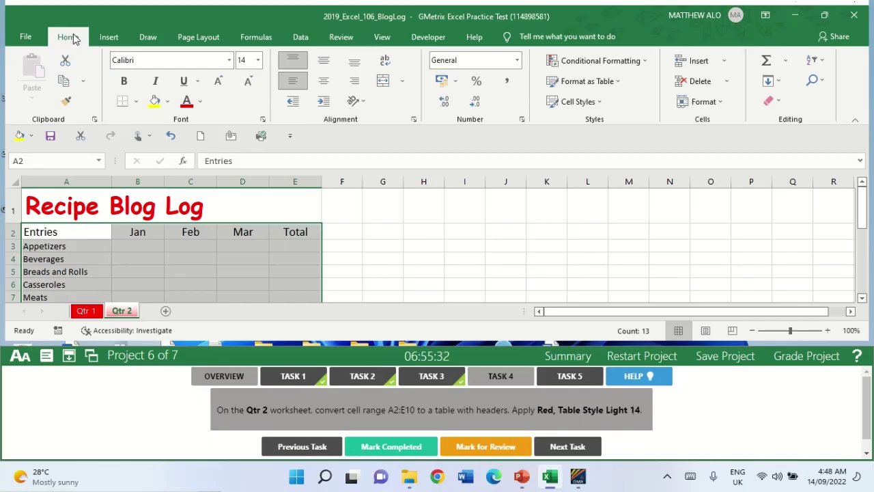
{"action": "left_click", "coordinate": [617, 89]}
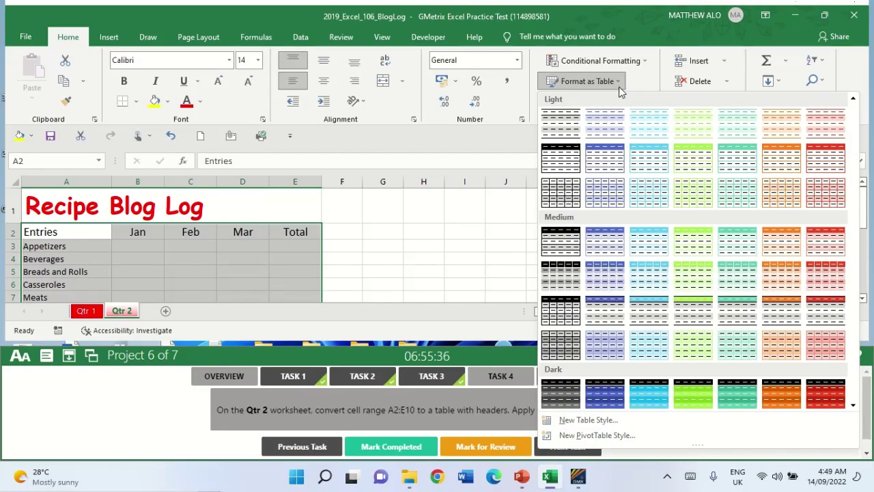
{"action": "left_click", "coordinate": [843, 167]}
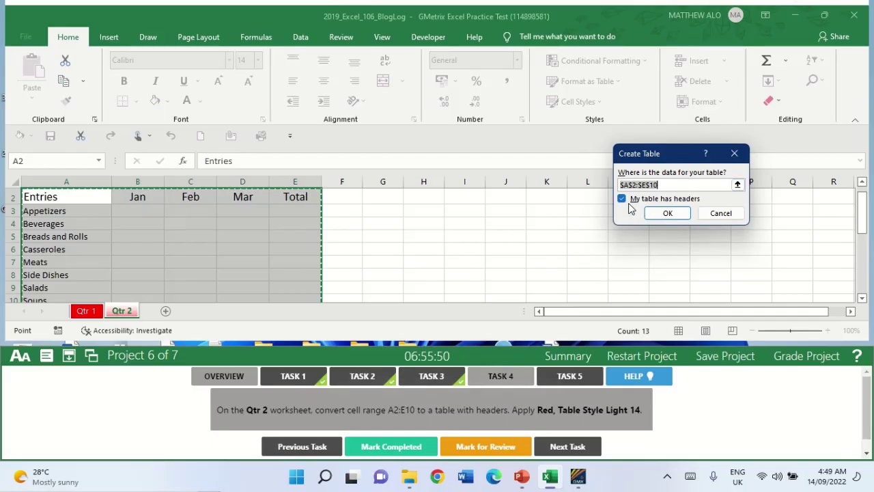
{"action": "left_click", "coordinate": [663, 214]}
{"action": "left_click", "coordinate": [469, 254]}
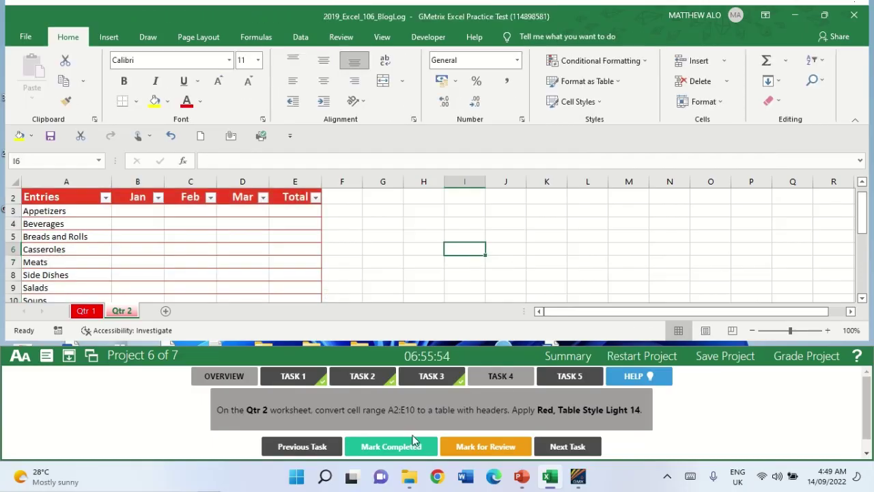
Mark Task 4 of Project 6 completed and open Task 5.
{"action": "left_click", "coordinate": [396, 446]}
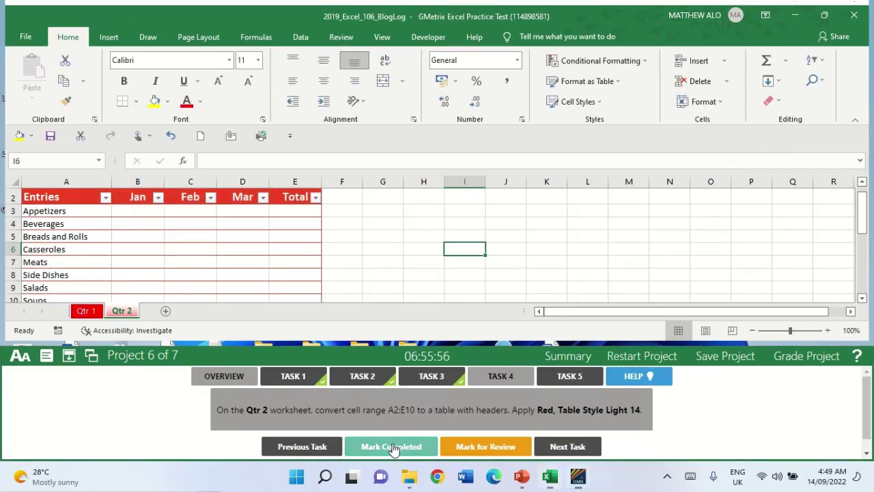
{"action": "left_click", "coordinate": [558, 382]}
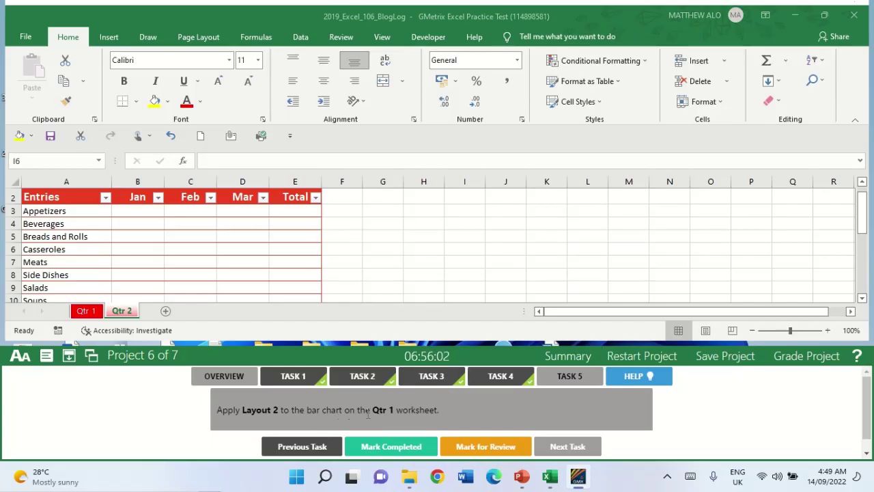
Apply the quick layout Layout 2 to the bar chart on the Qtr 1 worksheet.
{"action": "left_click", "coordinate": [87, 312]}
{"action": "scroll", "coordinate": [588, 268], "scroll_direction": "up", "scroll_amount": 3}
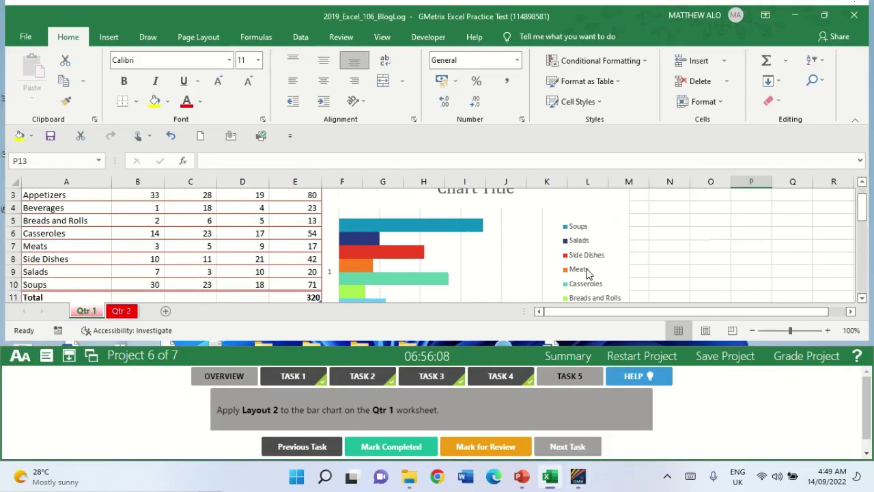
{"action": "left_click", "coordinate": [391, 229]}
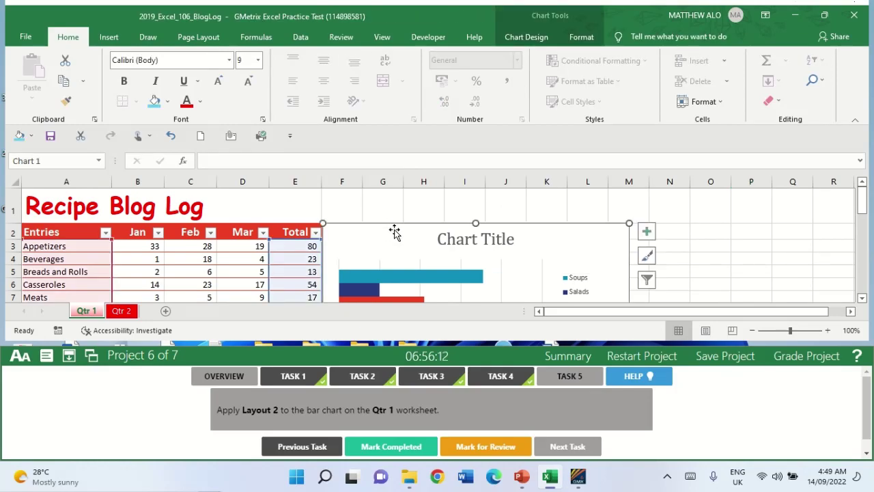
{"action": "left_click", "coordinate": [528, 40]}
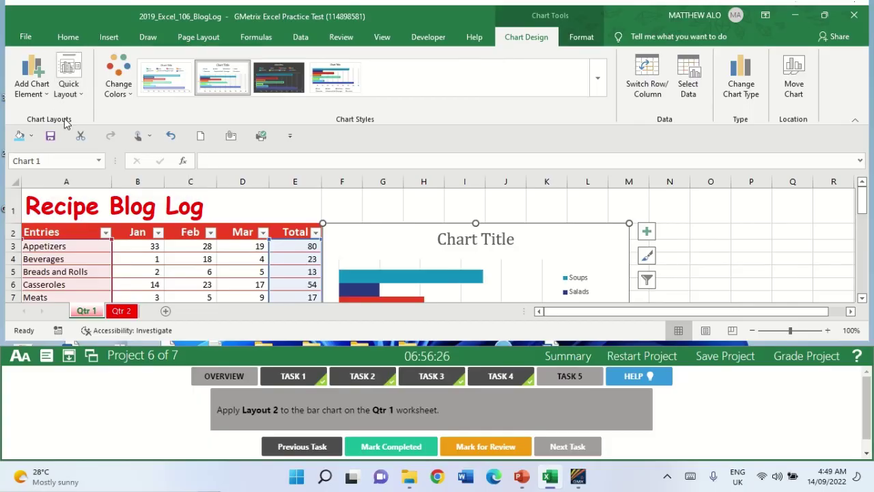
{"action": "left_click", "coordinate": [73, 88]}
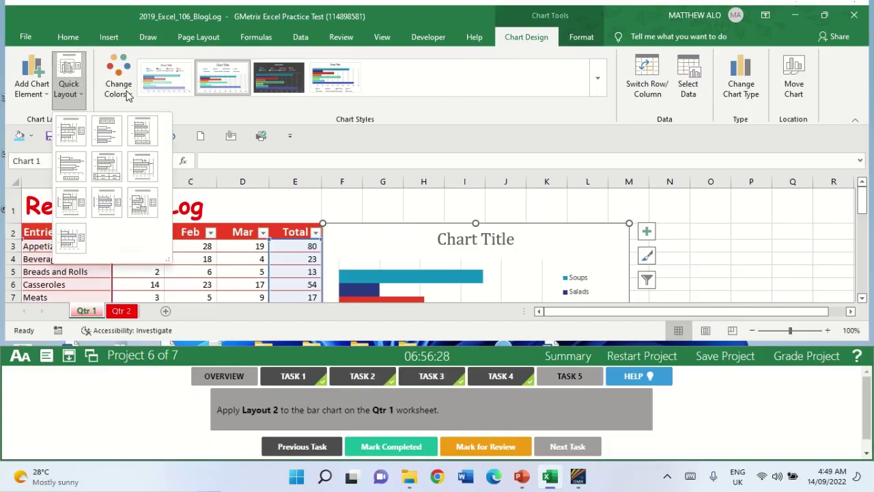
{"action": "left_click", "coordinate": [105, 131]}
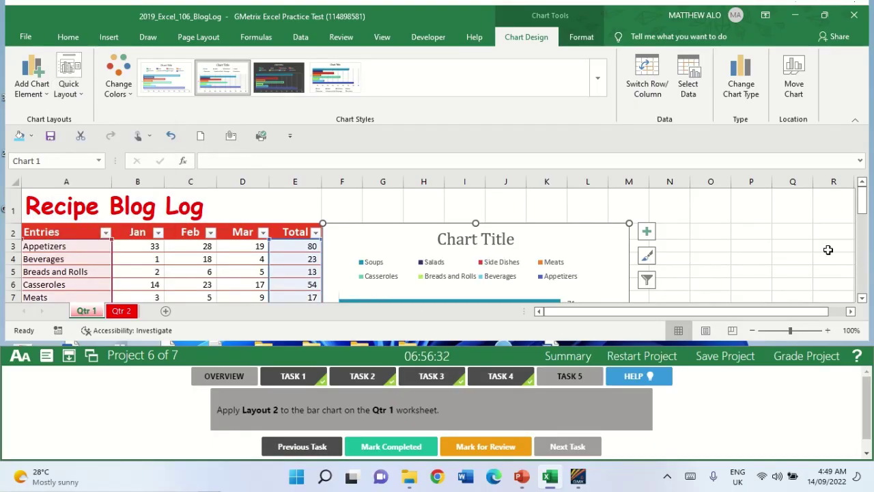
{"action": "left_click", "coordinate": [758, 234]}
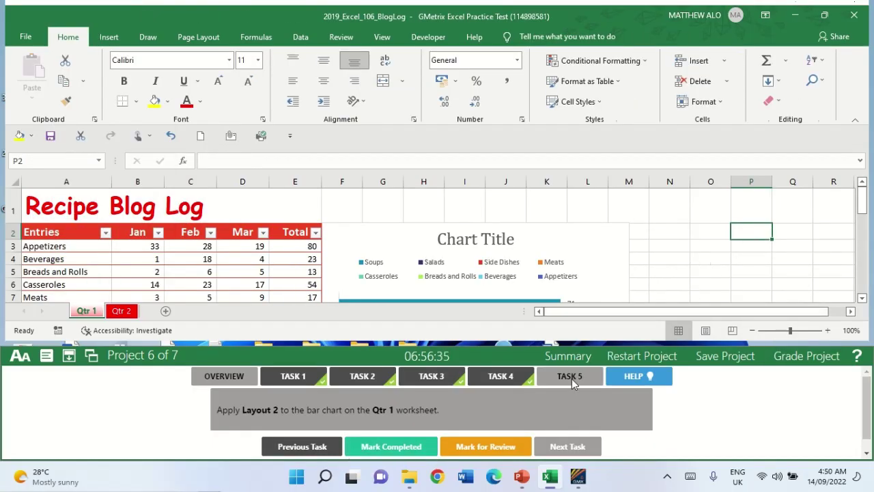
Mark Task 5 completed, then grade Project 6 and continue to Project 7.
{"action": "left_click", "coordinate": [392, 446]}
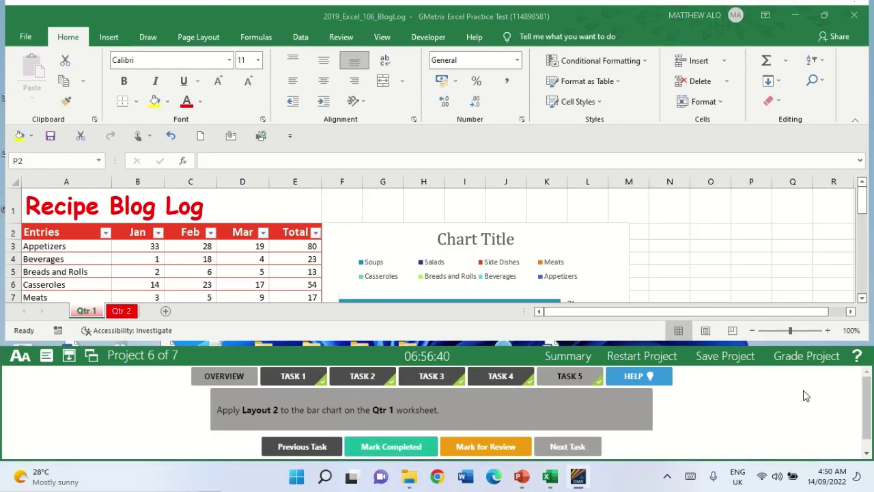
{"action": "left_click", "coordinate": [801, 356]}
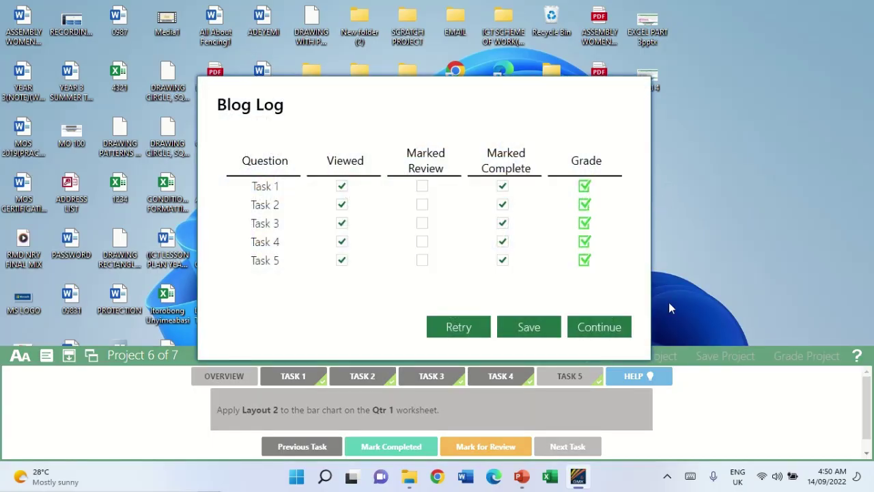
{"action": "left_click", "coordinate": [600, 328]}
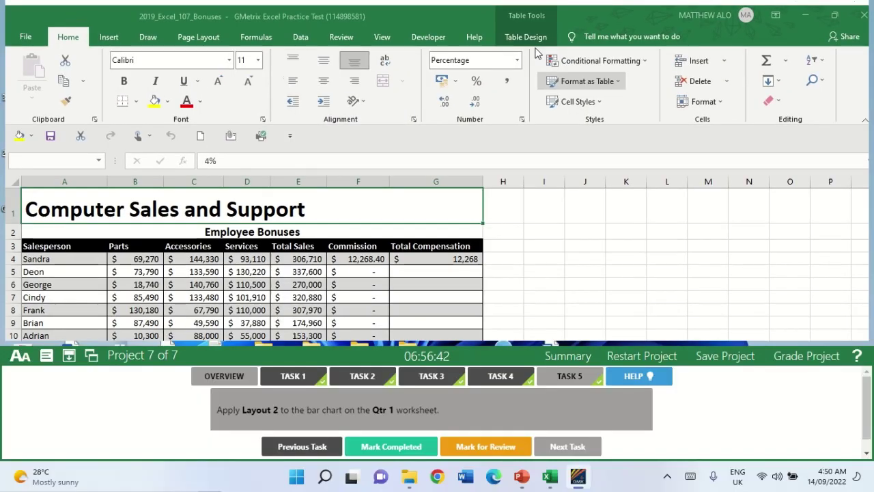
On the Employee Bonuses worksheet, change the commission formula in F4 to the mixed reference =B$15*E4 for the whole Commission column.
{"action": "mouse_move", "coordinate": [392, 5]}
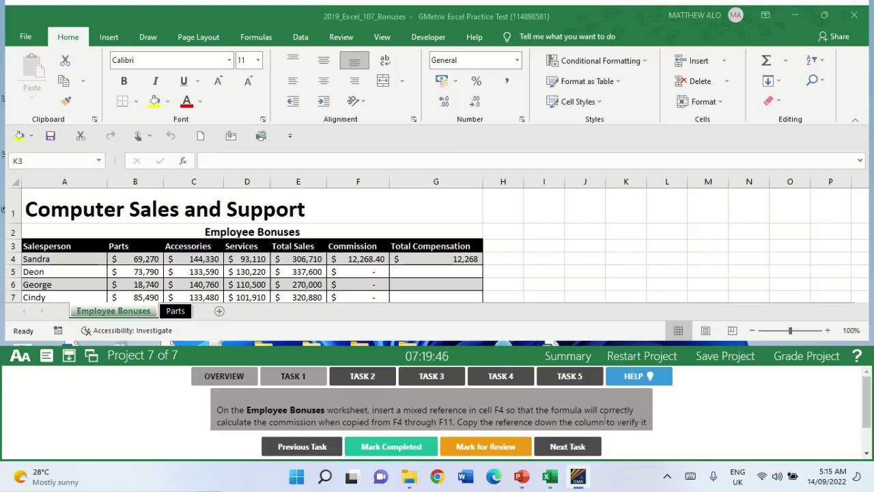
{"action": "scroll", "coordinate": [629, 422], "scroll_direction": "down", "scroll_amount": 2}
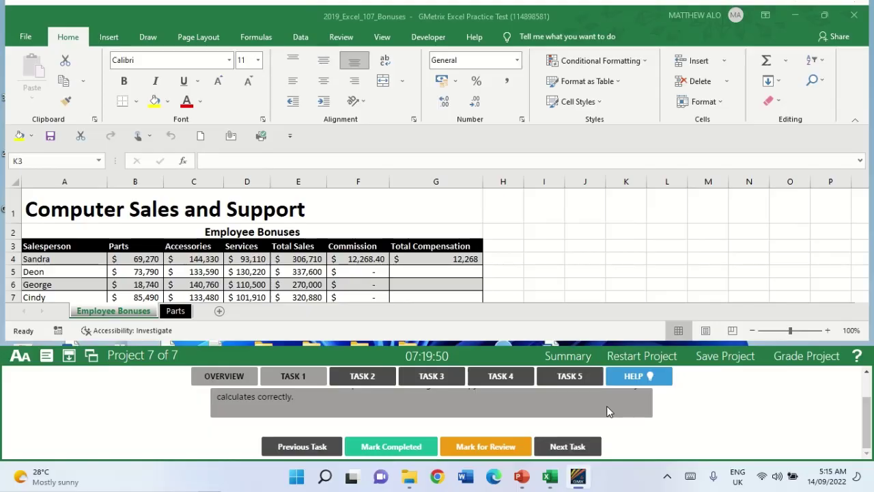
{"action": "scroll", "coordinate": [608, 410], "scroll_direction": "up", "scroll_amount": 2}
{"action": "scroll", "coordinate": [603, 406], "scroll_direction": "down", "scroll_amount": 2}
{"action": "scroll", "coordinate": [602, 406], "scroll_direction": "up", "scroll_amount": 2}
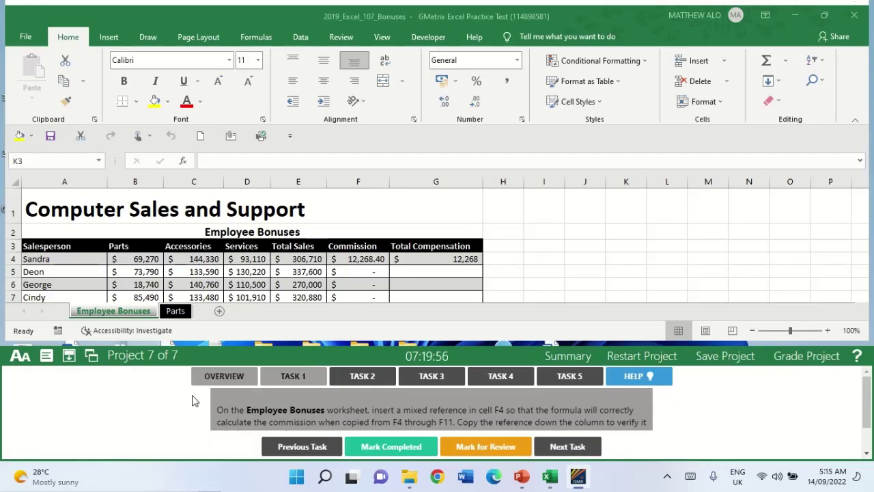
{"action": "left_click", "coordinate": [96, 313]}
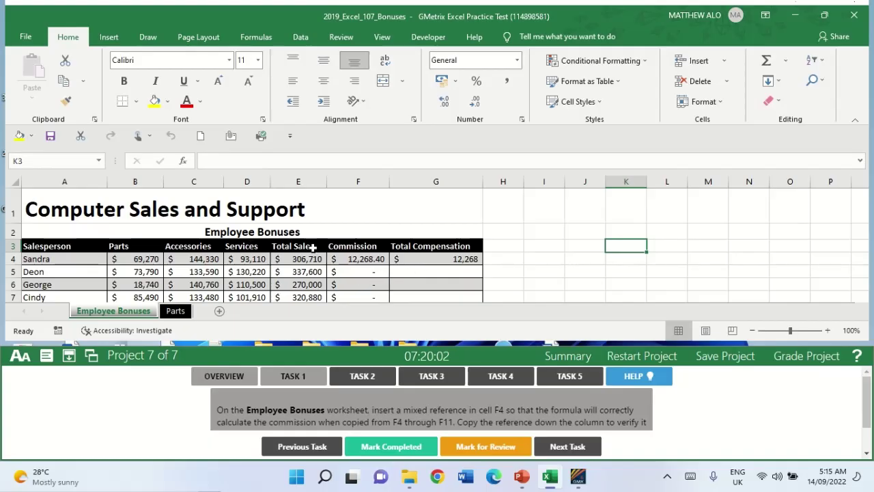
{"action": "left_click", "coordinate": [363, 259]}
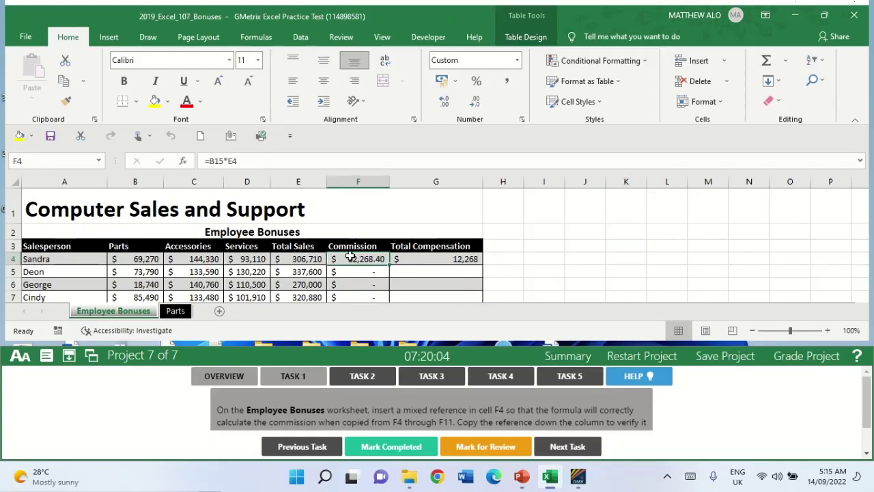
{"action": "left_click", "coordinate": [216, 161]}
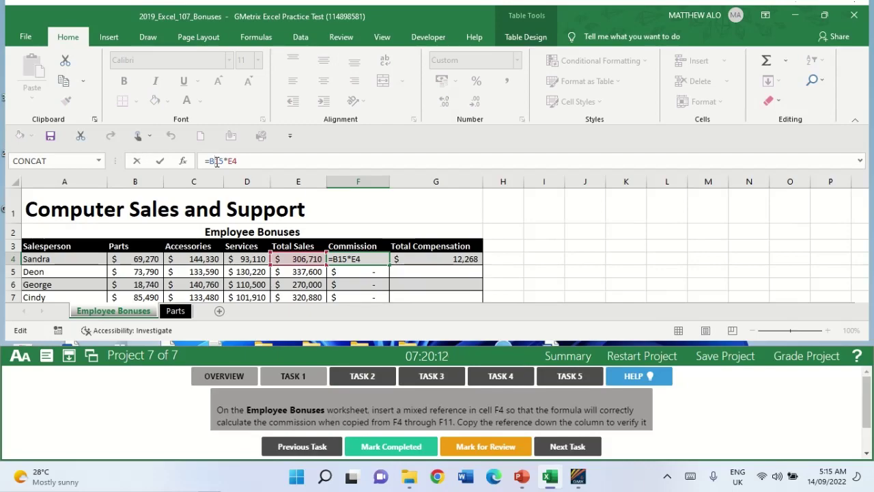
{"action": "type", "text": "$"}
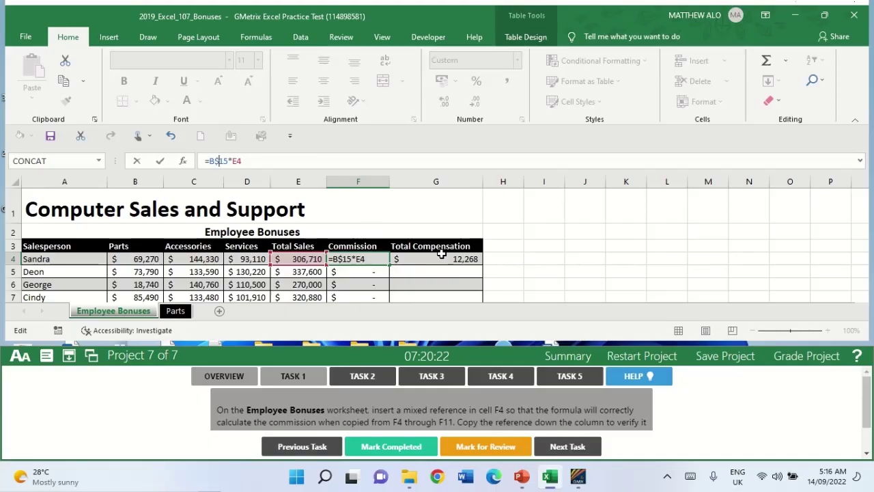
{"action": "key", "text": "Return"}
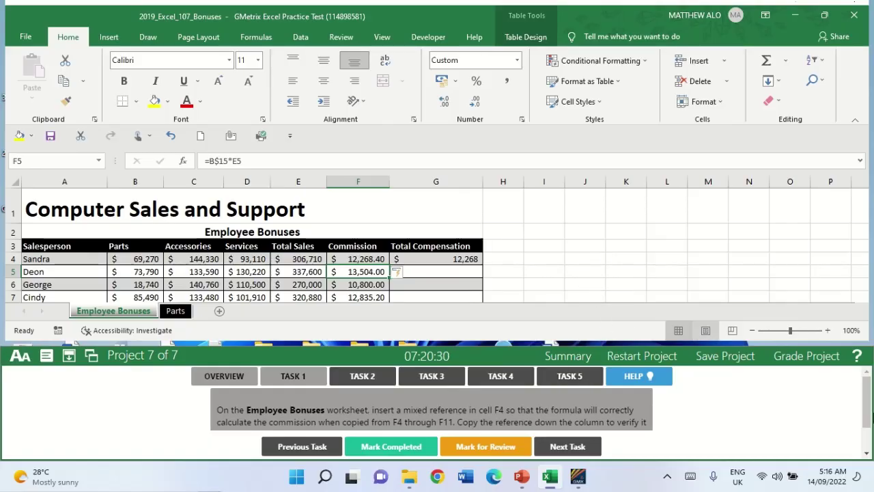
Check the calculated Commission column, then mark Task 1 of Project 7 completed and open Task 2.
{"action": "left_click", "coordinate": [869, 420]}
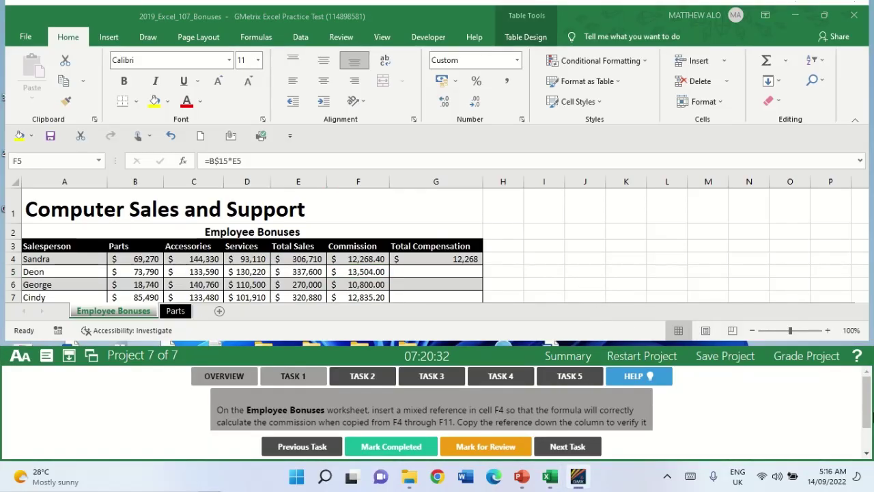
{"action": "scroll", "coordinate": [870, 425], "scroll_direction": "down", "scroll_amount": 1}
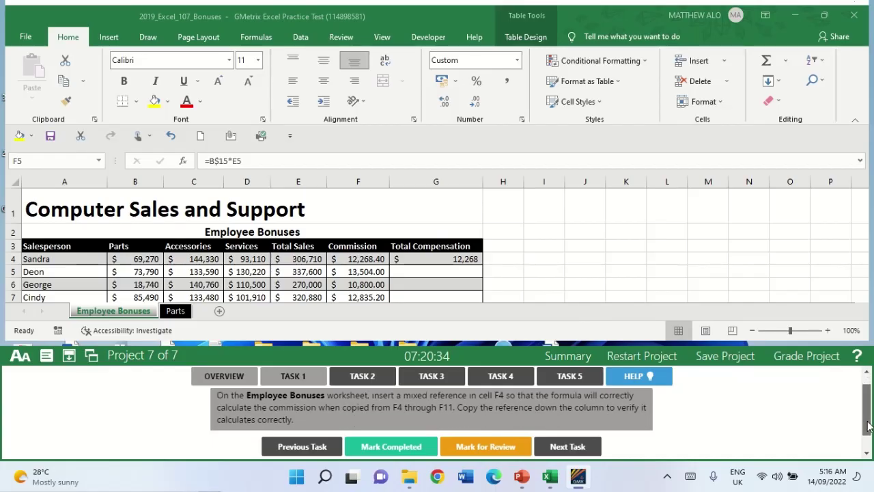
{"action": "scroll", "coordinate": [452, 239], "scroll_direction": "down", "scroll_amount": 1}
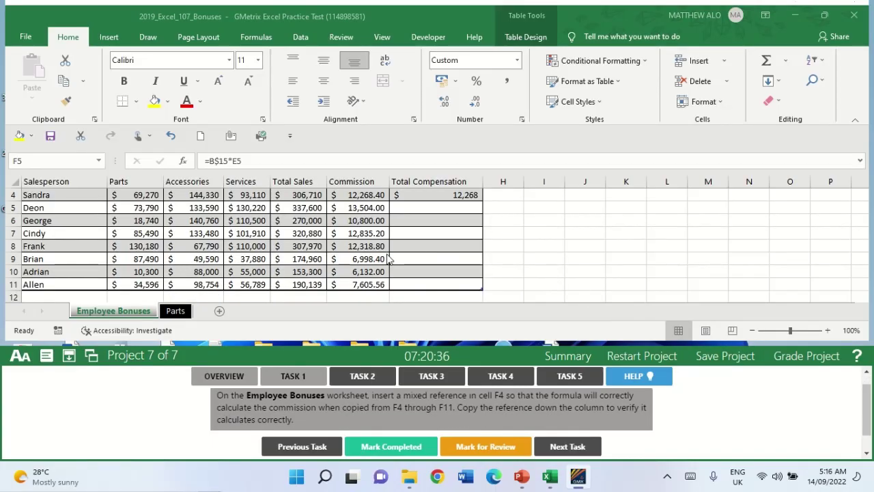
{"action": "scroll", "coordinate": [393, 259], "scroll_direction": "up", "scroll_amount": 1}
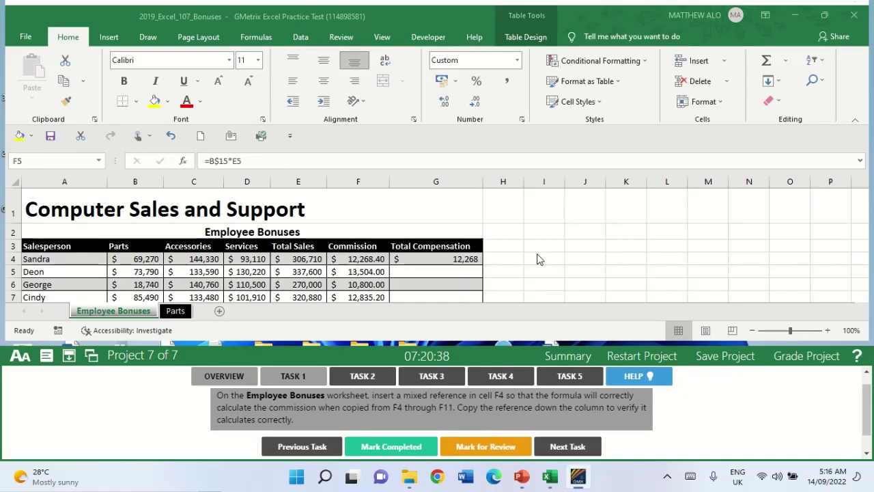
{"action": "left_click", "coordinate": [391, 446]}
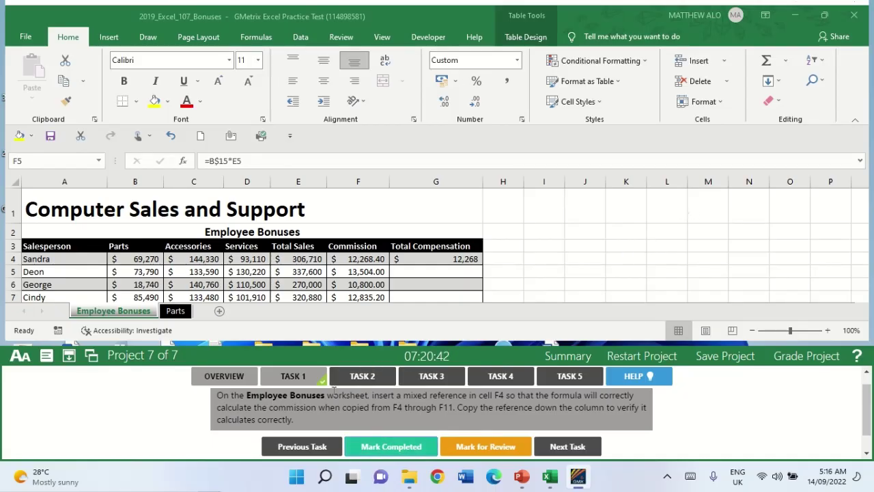
{"action": "left_click", "coordinate": [366, 378]}
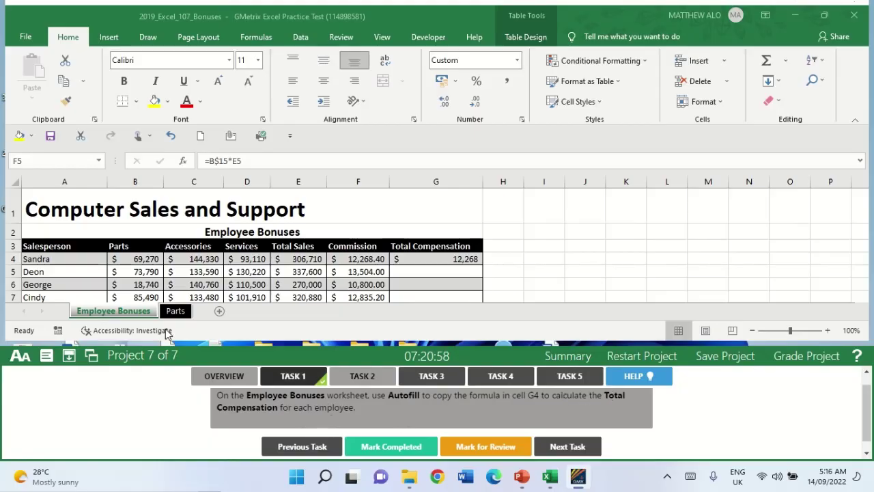
Autofill the Total Compensation formula from G4 down to G11 on the Employee Bonuses worksheet, then mark Task 2 completed.
{"action": "left_click", "coordinate": [106, 316]}
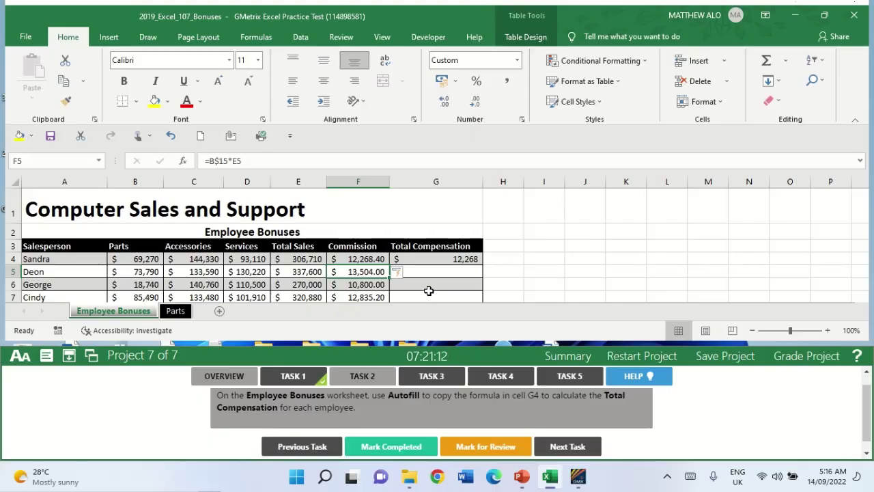
{"action": "left_click", "coordinate": [432, 260]}
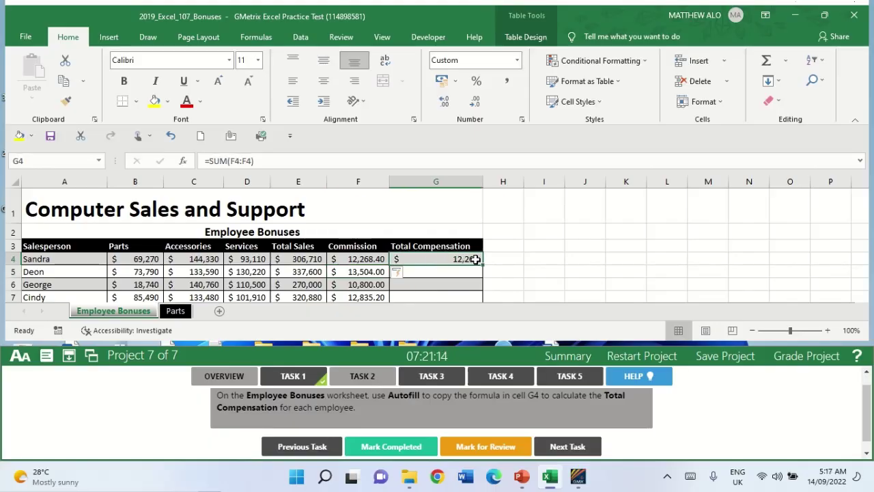
{"action": "mouse_move", "coordinate": [483, 267]}
{"action": "left_mouse_down"}
{"action": "mouse_move", "coordinate": [478, 302]}
{"action": "mouse_move", "coordinate": [474, 275]}
{"action": "left_mouse_up"}
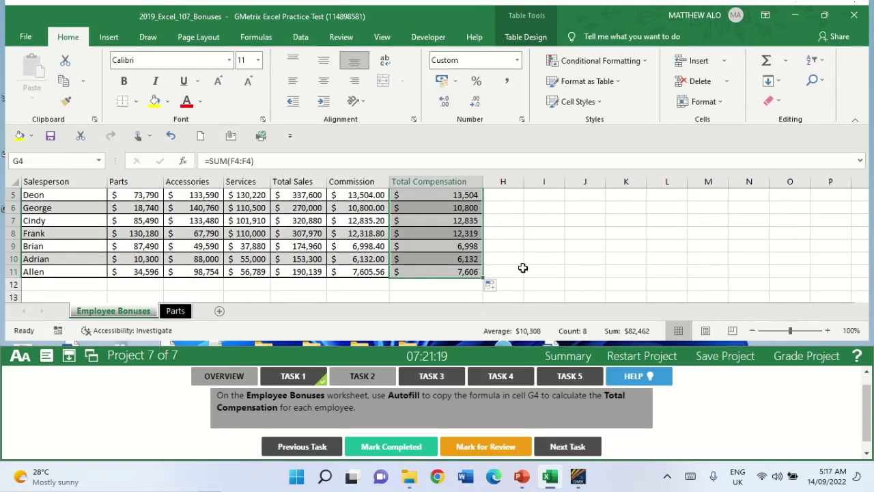
{"action": "left_click", "coordinate": [564, 248]}
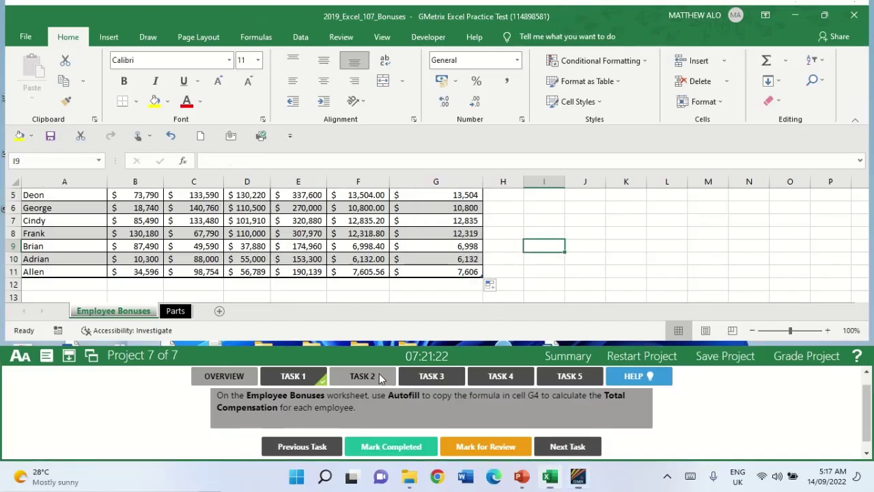
{"action": "left_click", "coordinate": [403, 451]}
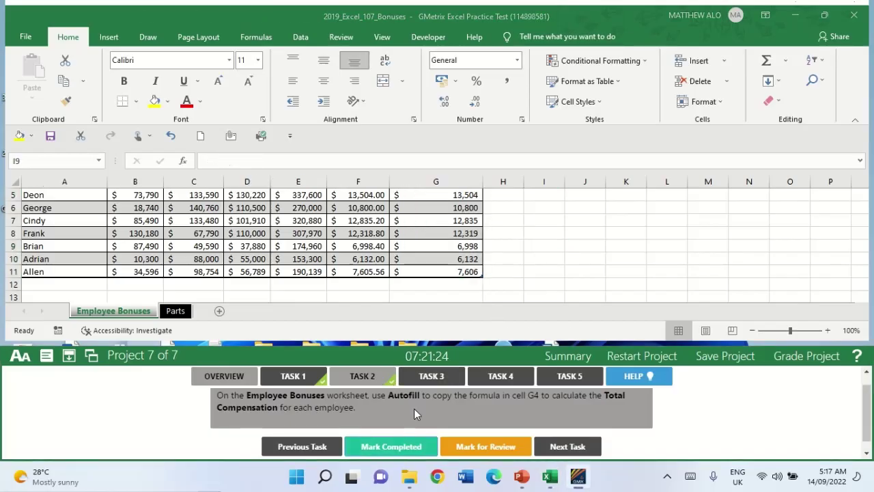
For Task 3, delete row 11 with the named salesperson from the Parts worksheet, then mark the task completed.
{"action": "left_click", "coordinate": [428, 377]}
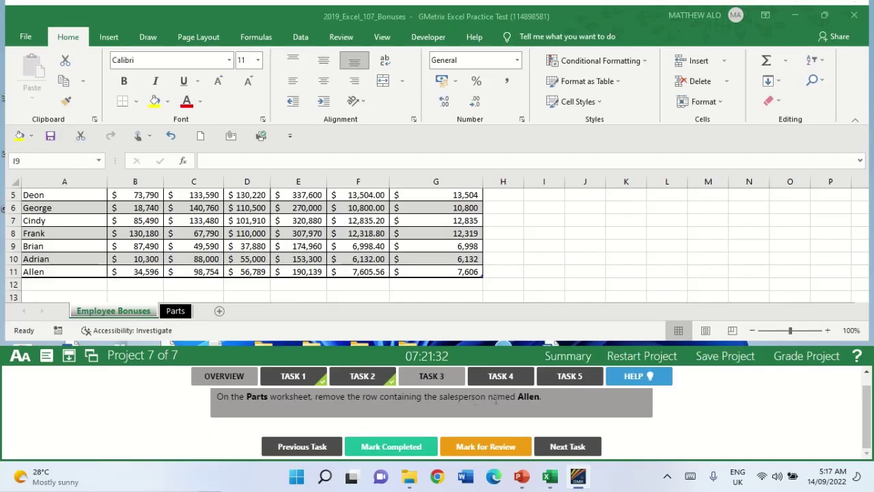
{"action": "left_click", "coordinate": [179, 314]}
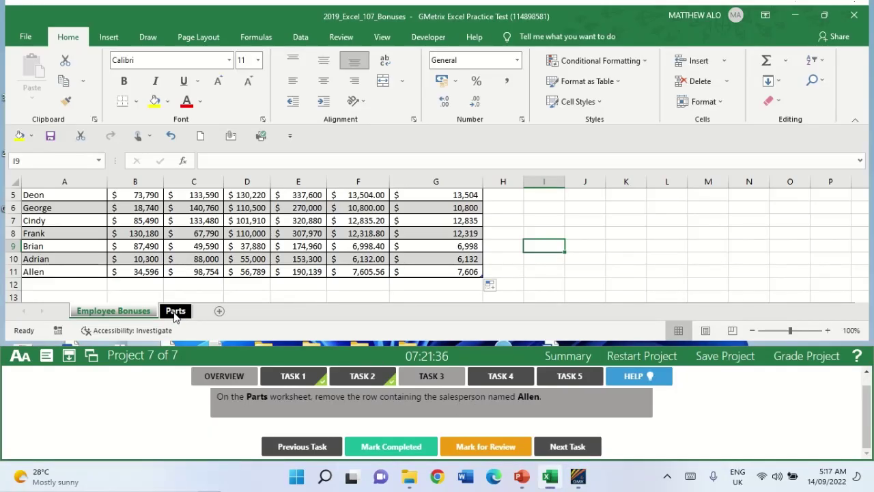
{"action": "left_click", "coordinate": [175, 312]}
{"action": "scroll", "coordinate": [270, 259], "scroll_direction": "down", "scroll_amount": 2}
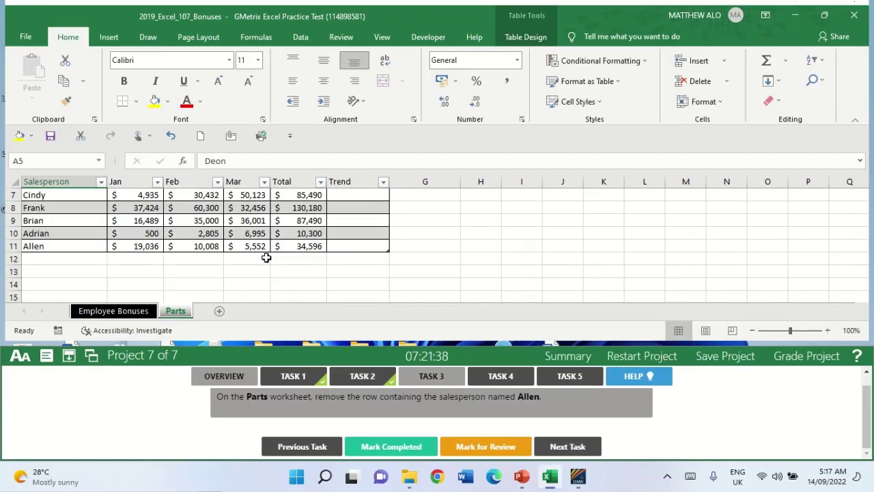
{"action": "left_click", "coordinate": [11, 246]}
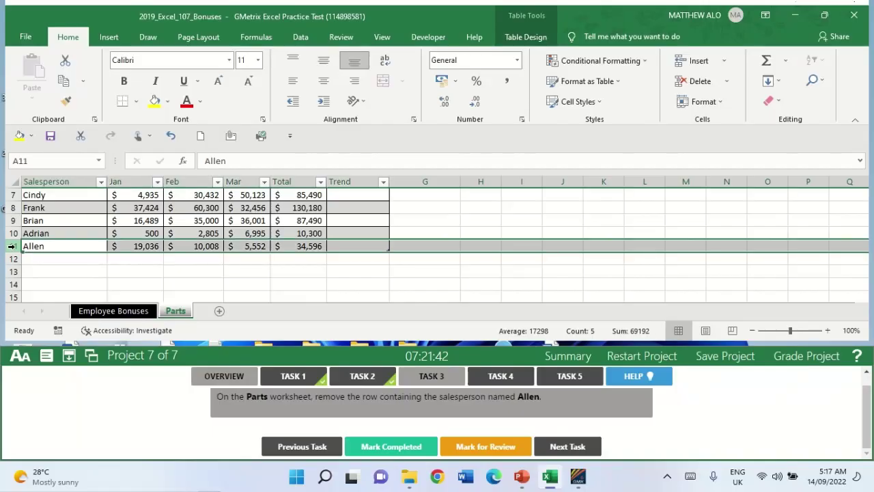
{"action": "right_click", "coordinate": [347, 250]}
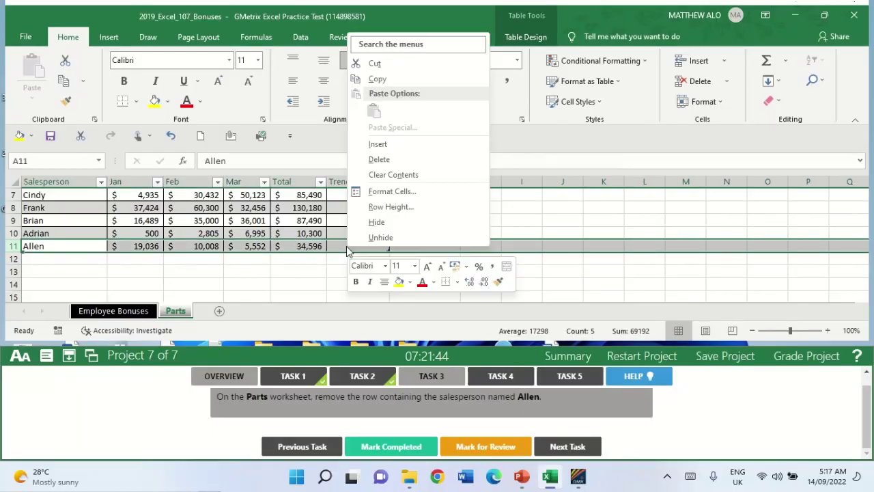
{"action": "left_click", "coordinate": [394, 160]}
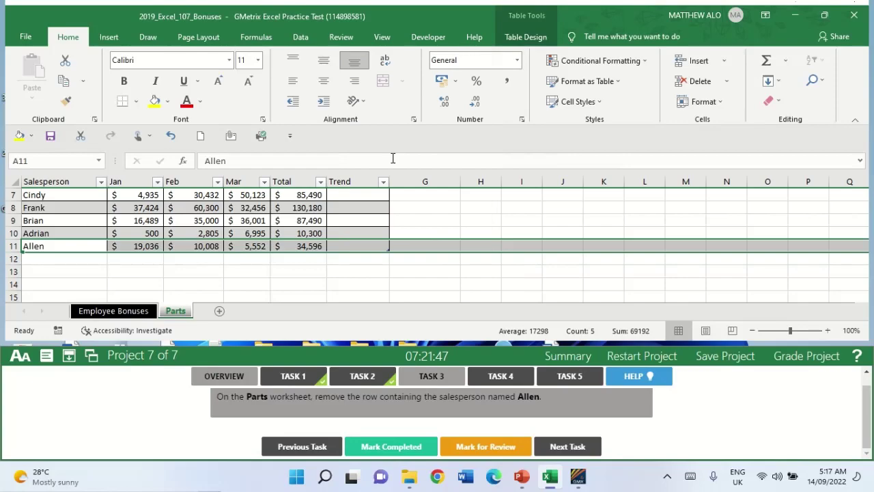
{"action": "left_click", "coordinate": [476, 273]}
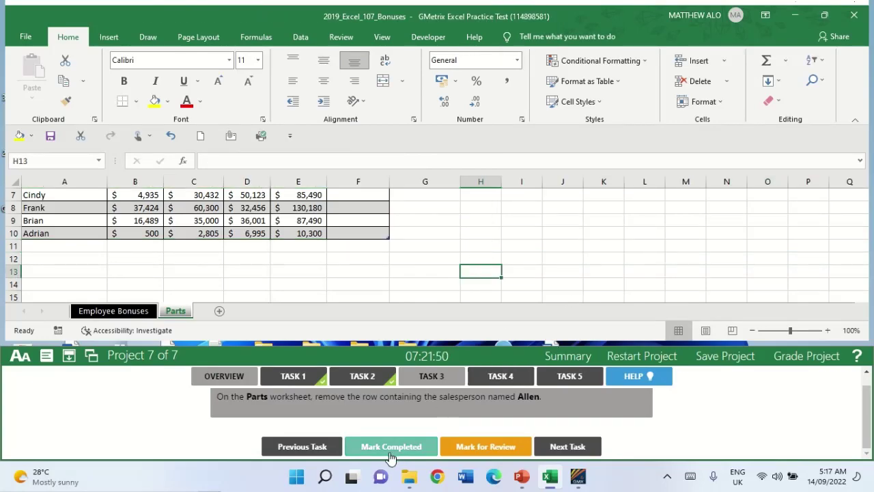
{"action": "left_click", "coordinate": [391, 454]}
For Task 4, apply White, Table Style Medium 1 to the table on the Parts worksheet, then mark the task completed.
{"action": "left_click", "coordinate": [502, 380]}
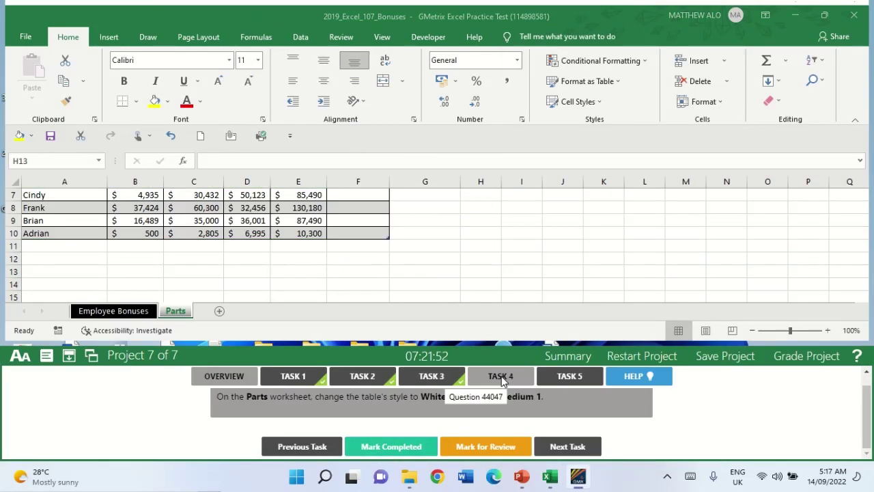
{"action": "left_click", "coordinate": [179, 312]}
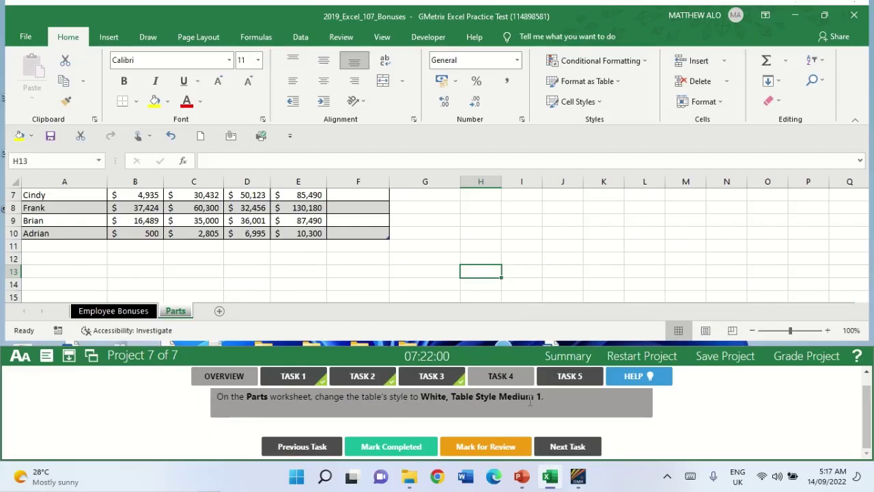
{"action": "scroll", "coordinate": [324, 270], "scroll_direction": "up", "scroll_amount": 2}
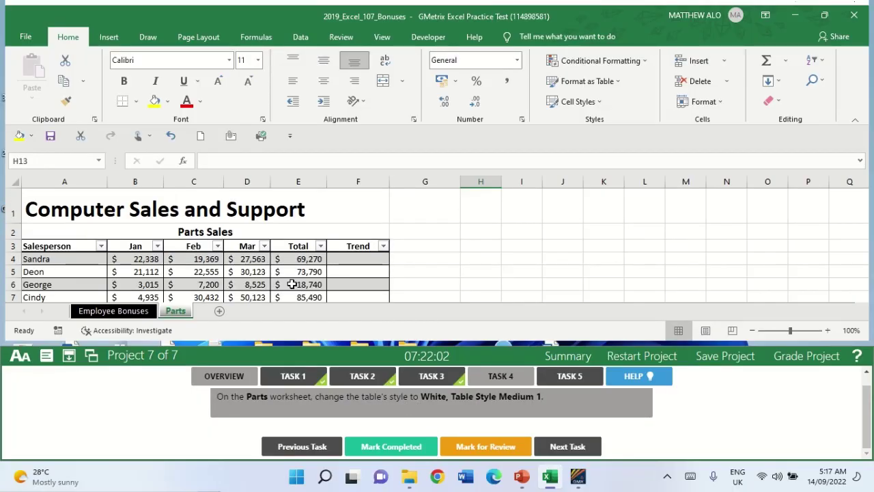
{"action": "left_click", "coordinate": [246, 280]}
{"action": "left_click", "coordinate": [250, 272]}
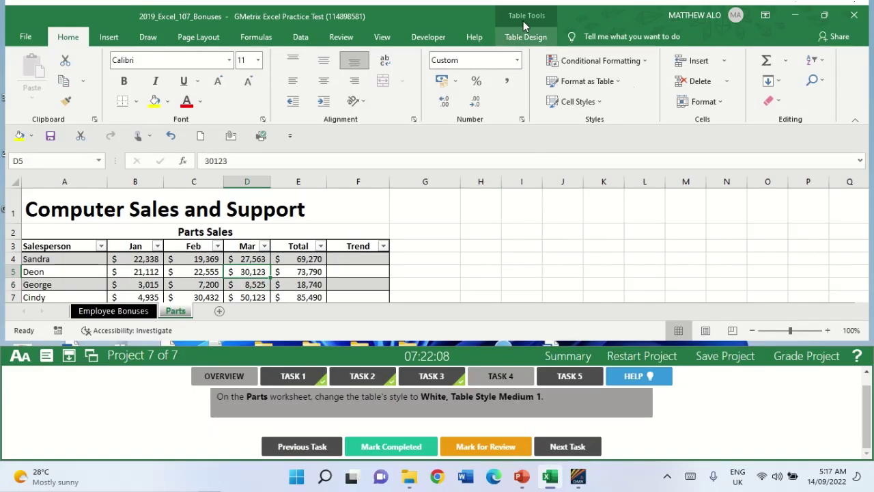
{"action": "left_click", "coordinate": [522, 42]}
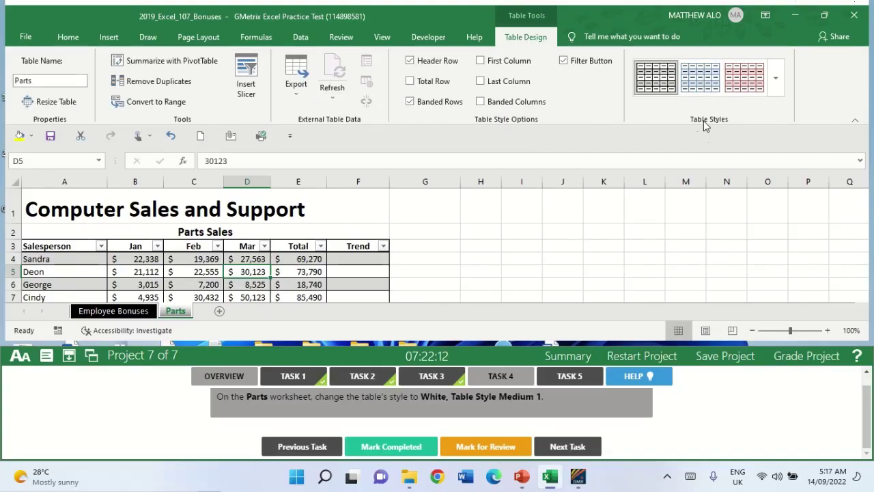
{"action": "left_click", "coordinate": [775, 79]}
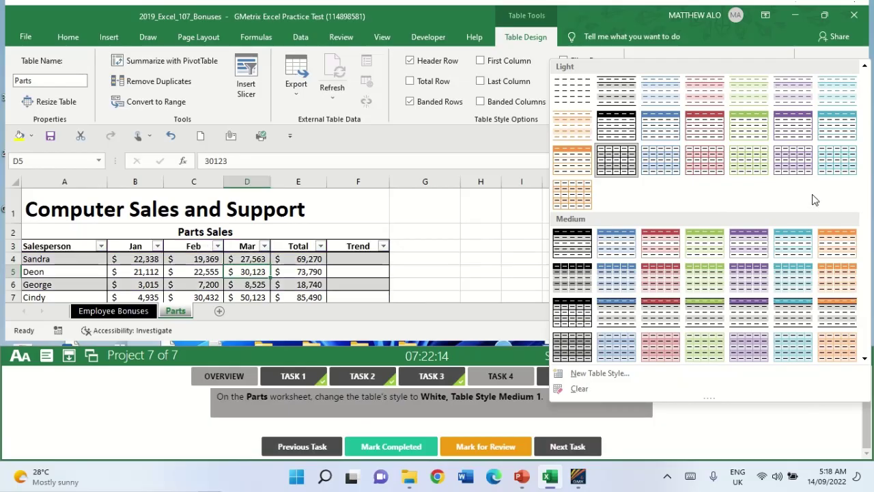
{"action": "left_click", "coordinate": [572, 248]}
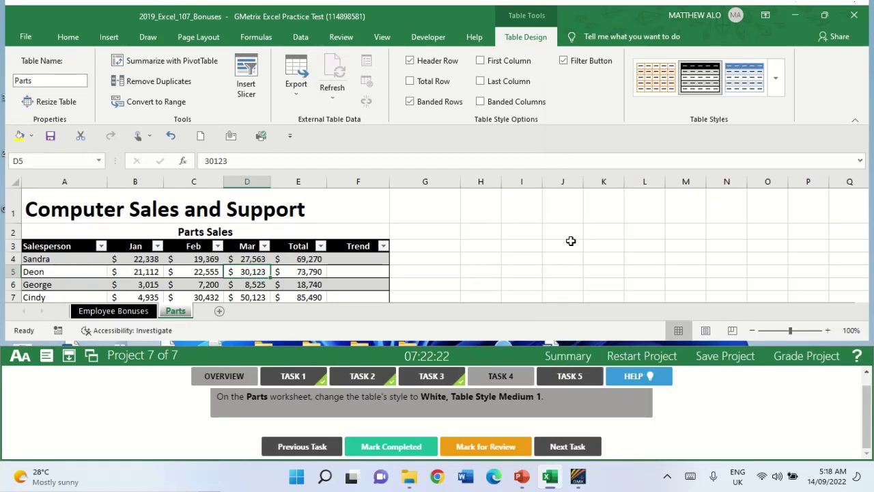
{"action": "left_click", "coordinate": [516, 250]}
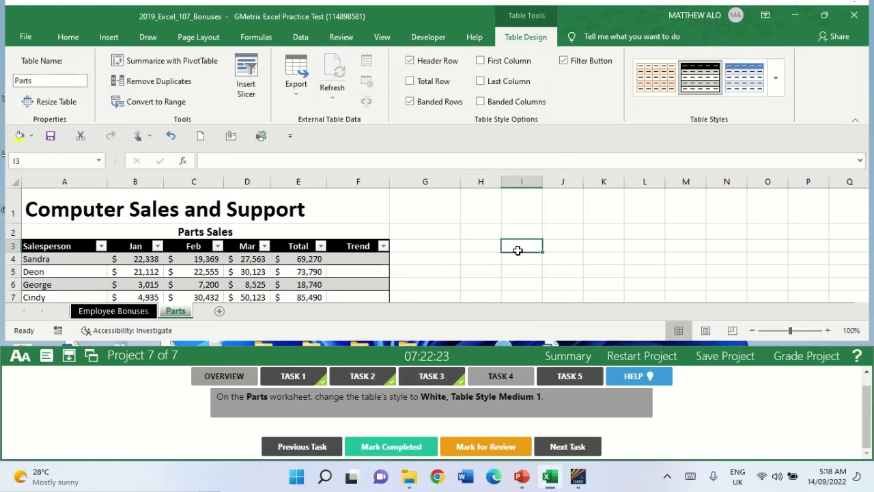
{"action": "left_click", "coordinate": [406, 448]}
For Task 5, insert a Line sparkline in F4 on the Parts worksheet using the Jan through Mar data in B4:D4.
{"action": "left_click", "coordinate": [564, 380]}
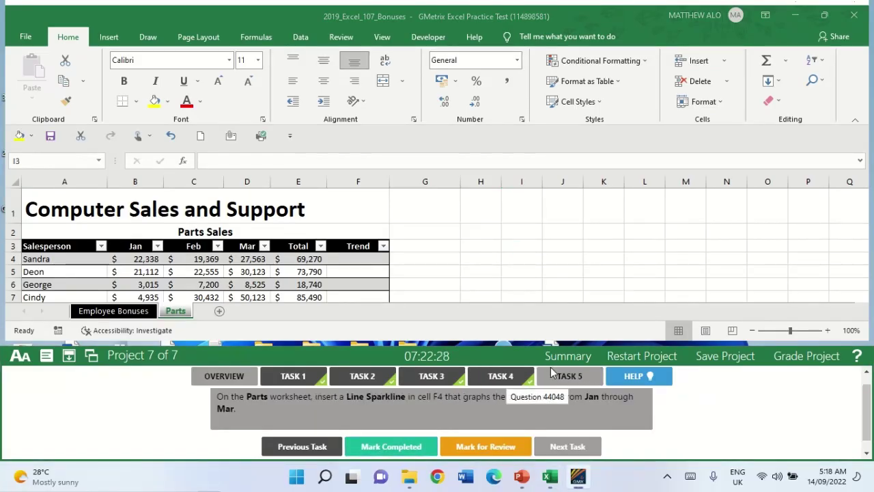
{"action": "left_click", "coordinate": [175, 311]}
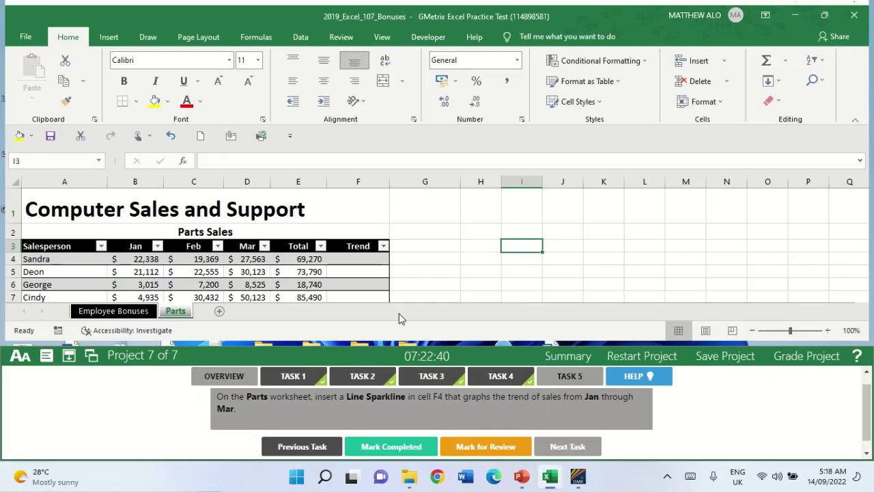
{"action": "left_click", "coordinate": [363, 262]}
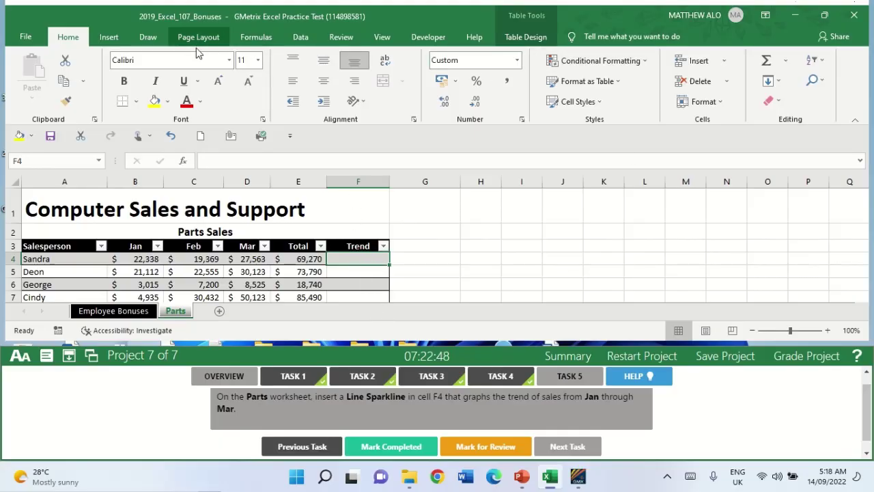
{"action": "left_click", "coordinate": [111, 39]}
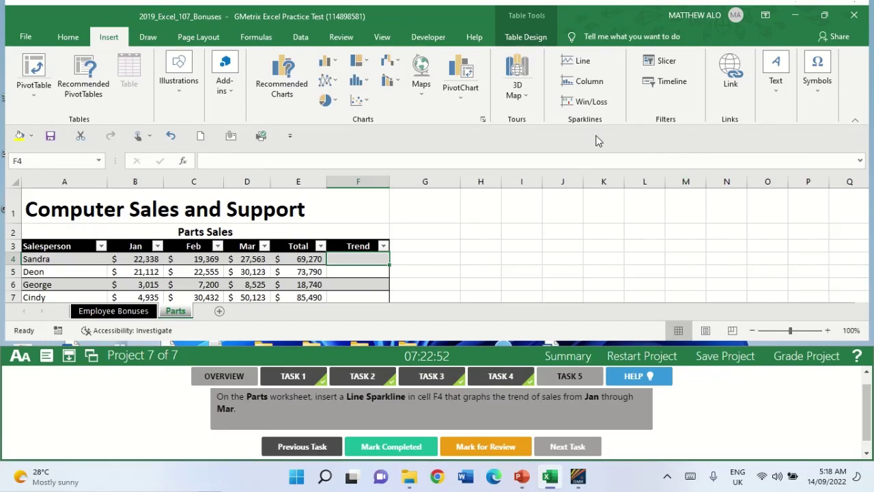
{"action": "left_click", "coordinate": [584, 66]}
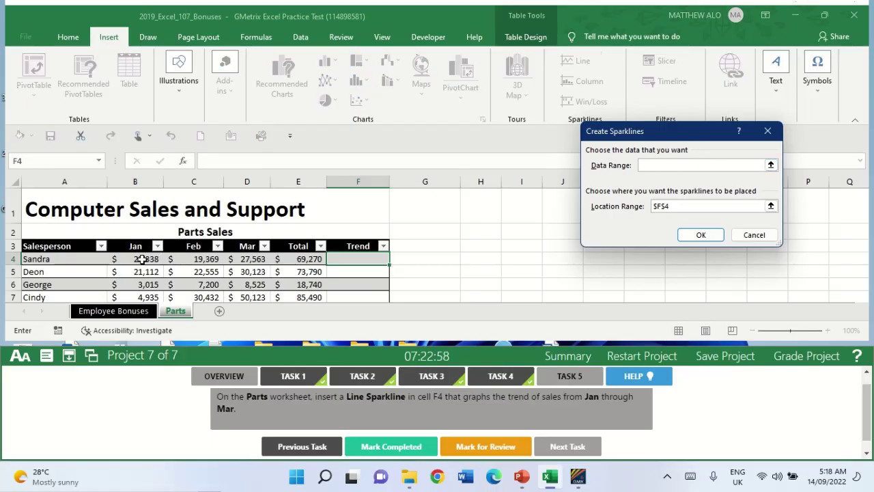
{"action": "left_click_drag", "start_coordinate": [136, 260], "coordinate": [250, 262]}
{"action": "left_click", "coordinate": [701, 235]}
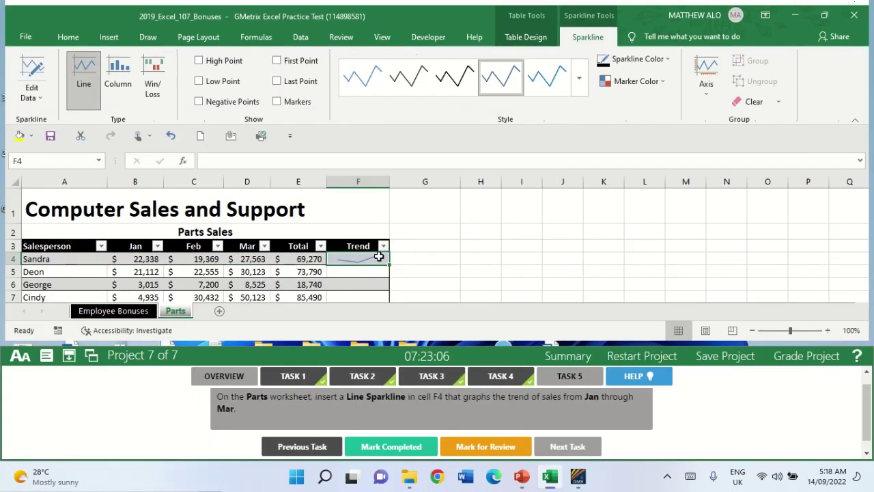
{"action": "left_click_drag", "start_coordinate": [392, 265], "coordinate": [392, 264]}
{"action": "left_click", "coordinate": [534, 246]}
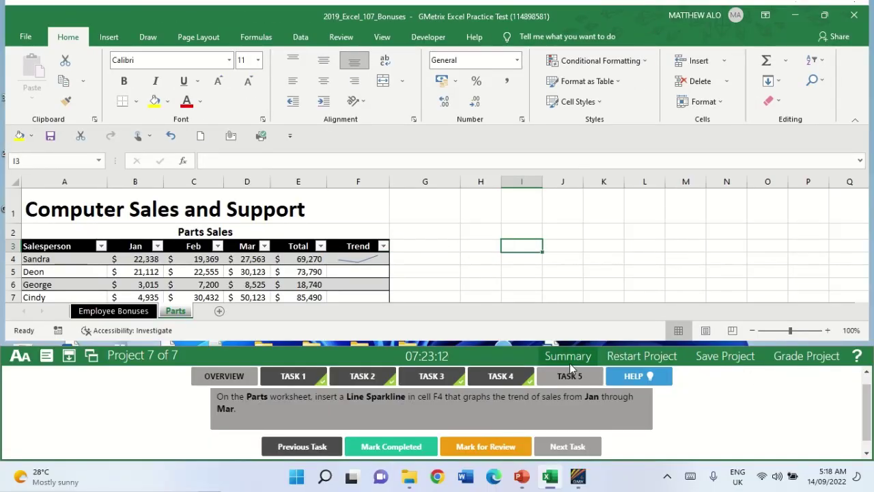
Mark Task 5 completed and submit Project 7 for grading.
{"action": "left_click", "coordinate": [382, 448]}
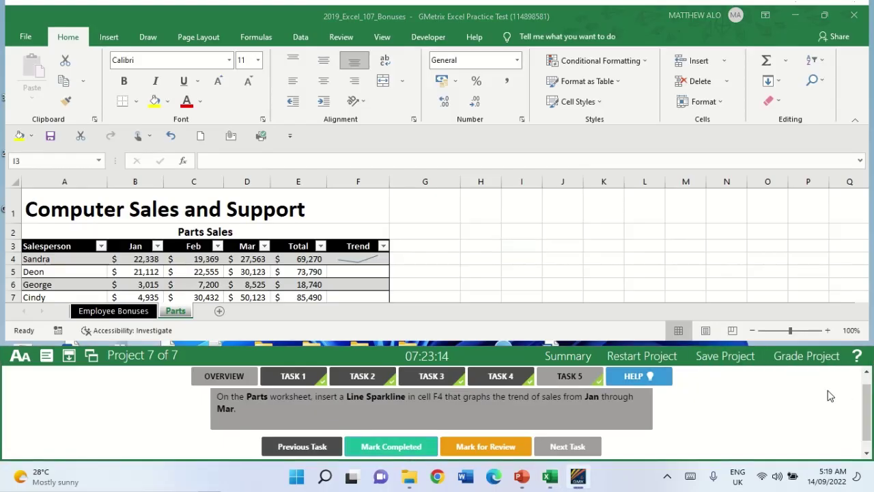
{"action": "left_click", "coordinate": [797, 357]}
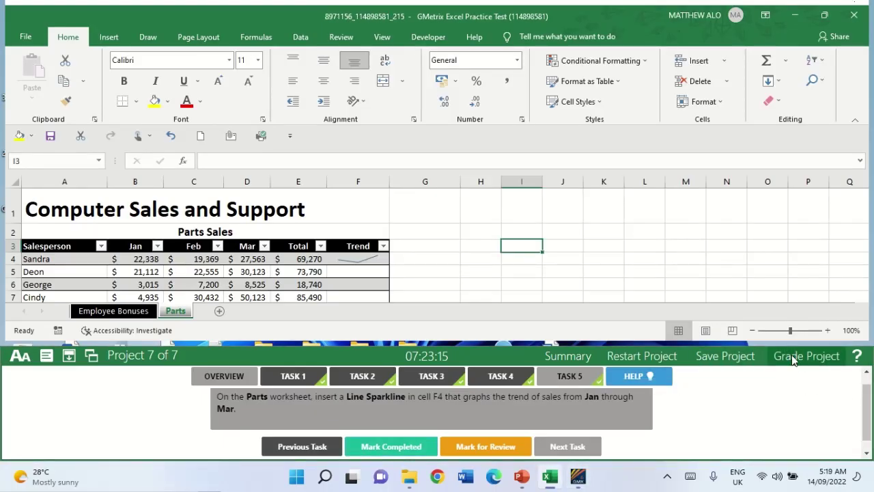